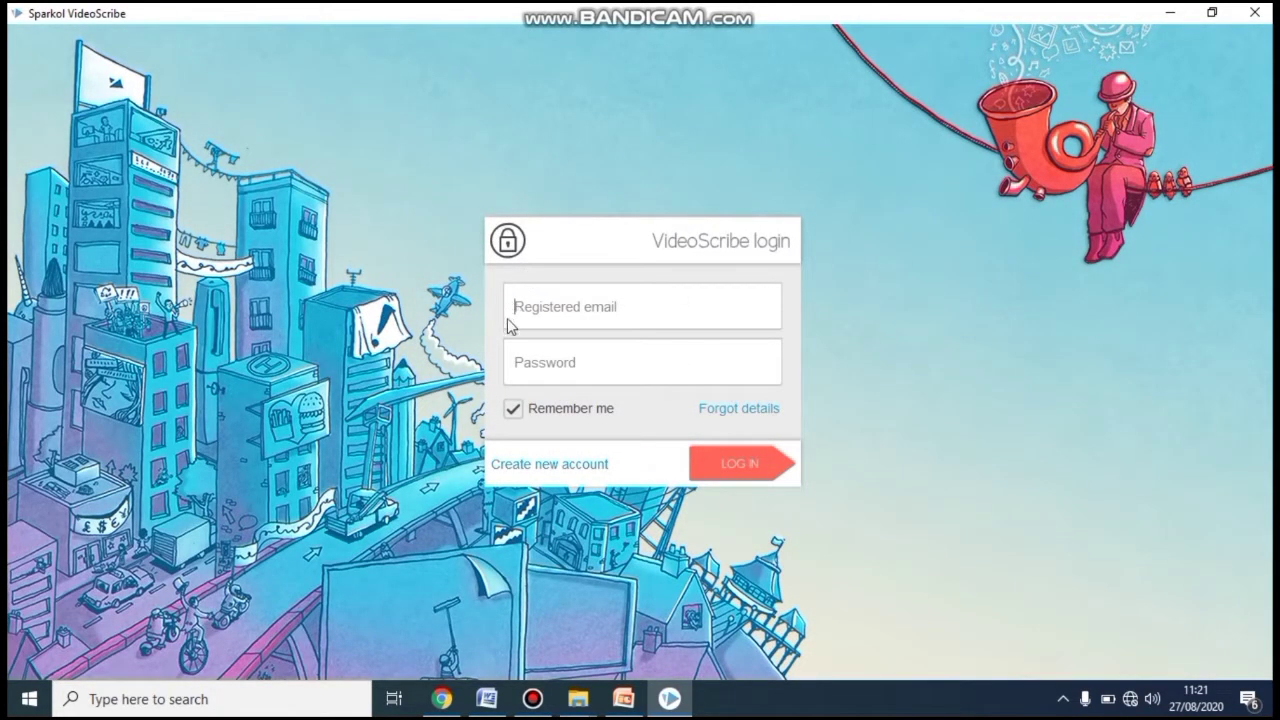
{"action": "left_click", "coordinate": [604, 316]}
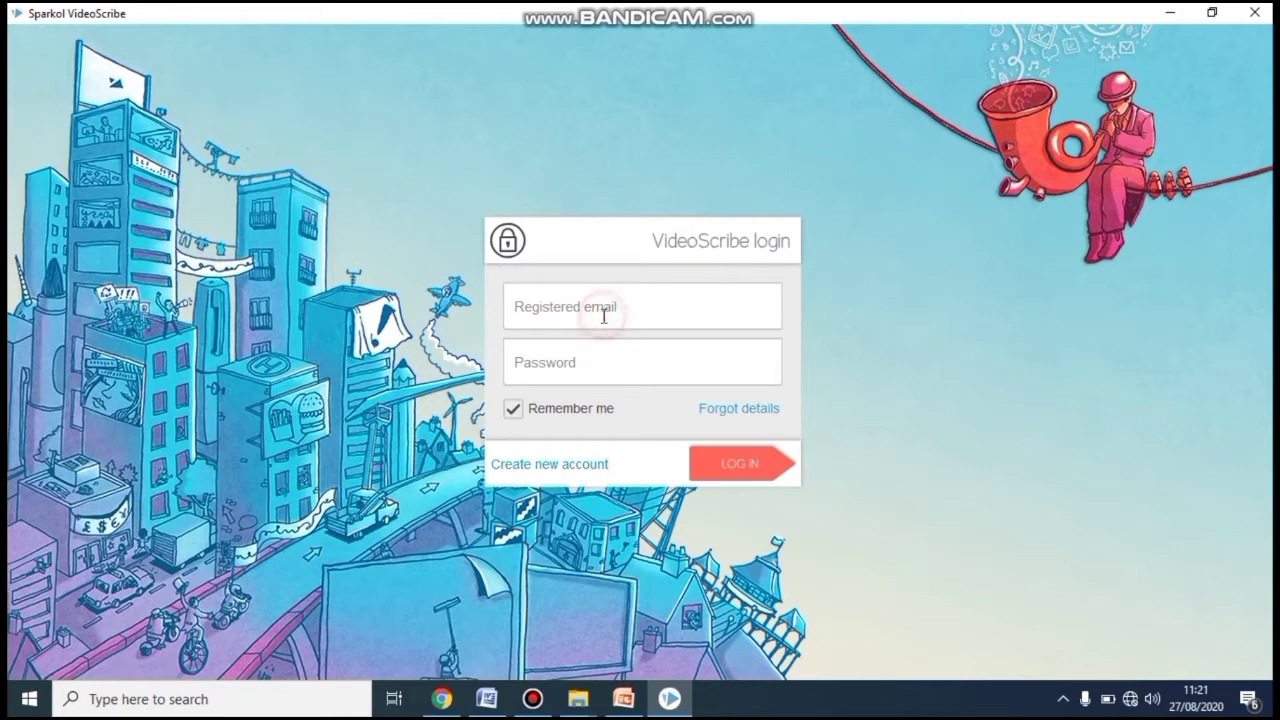
{"action": "left_click", "coordinate": [608, 366]}
{"action": "left_click", "coordinate": [636, 304]}
{"action": "left_click", "coordinate": [640, 349]}
{"action": "left_click", "coordinate": [642, 316]}
{"action": "left_click", "coordinate": [661, 359]}
{"action": "left_click", "coordinate": [646, 311]}
{"action": "left_click", "coordinate": [641, 355]}
{"action": "left_click", "coordinate": [570, 409]}
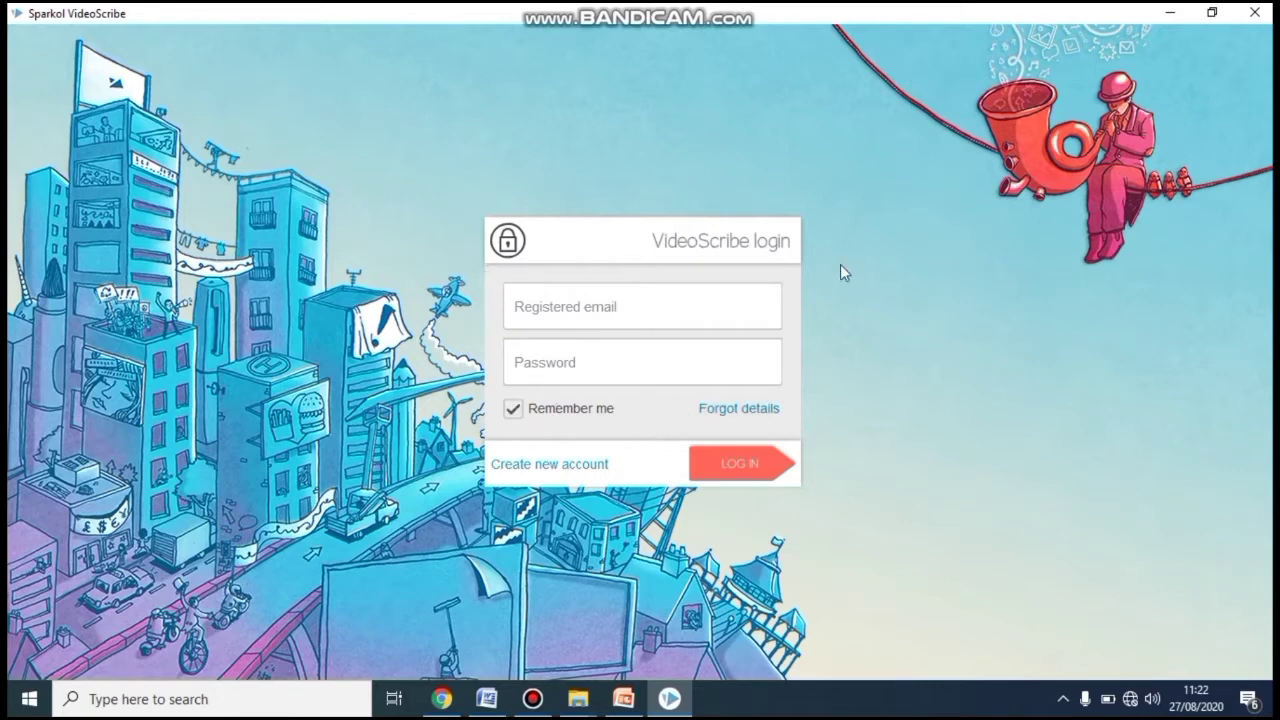
Log in to VideoScribe and create a new blank scribe
{"action": "left_click", "coordinate": [739, 464]}
{"action": "left_click", "coordinate": [837, 417]}
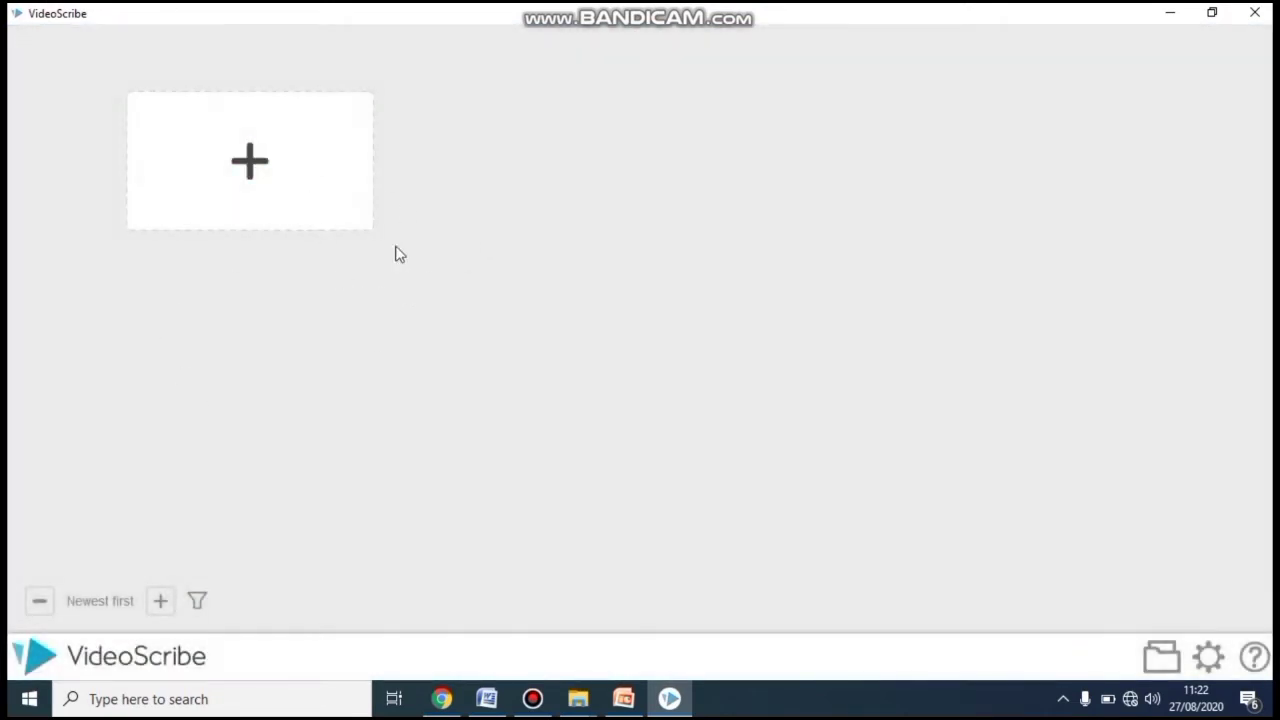
{"action": "left_click", "coordinate": [291, 169]}
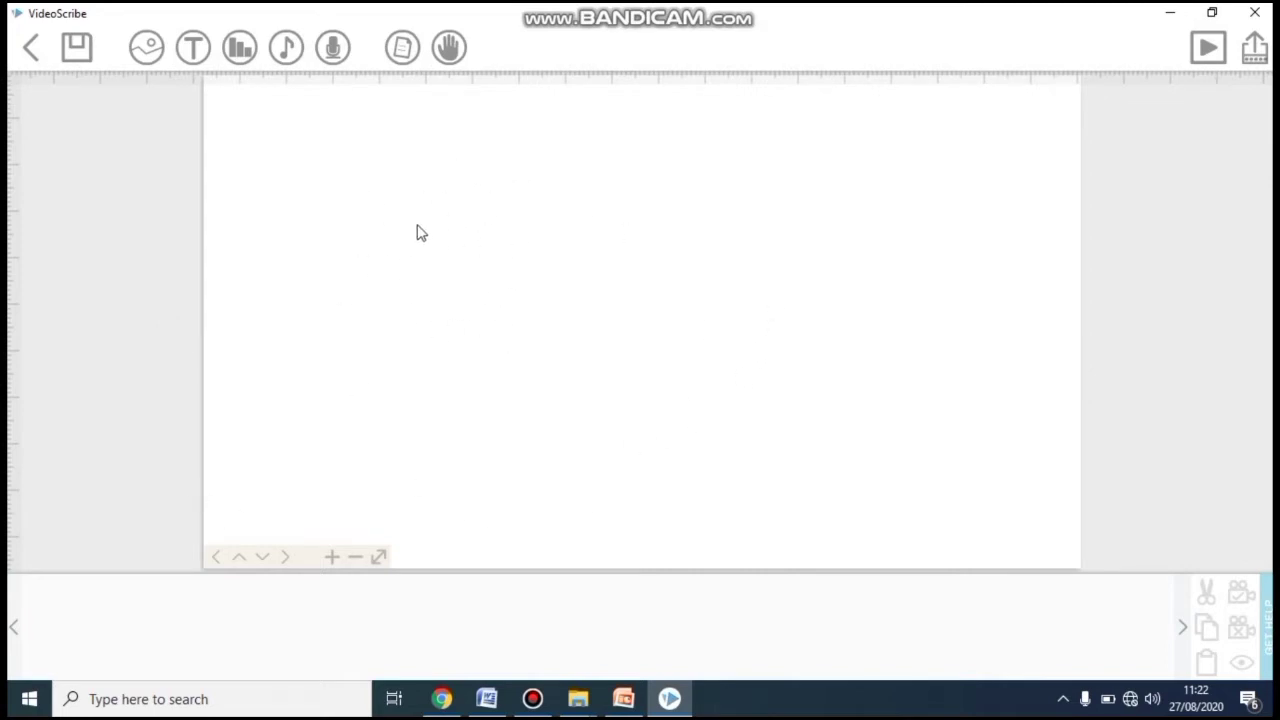
Examine the paper textures and the background colour palette available for the canvas, then return to the canvas
{"action": "left_click", "coordinate": [402, 47]}
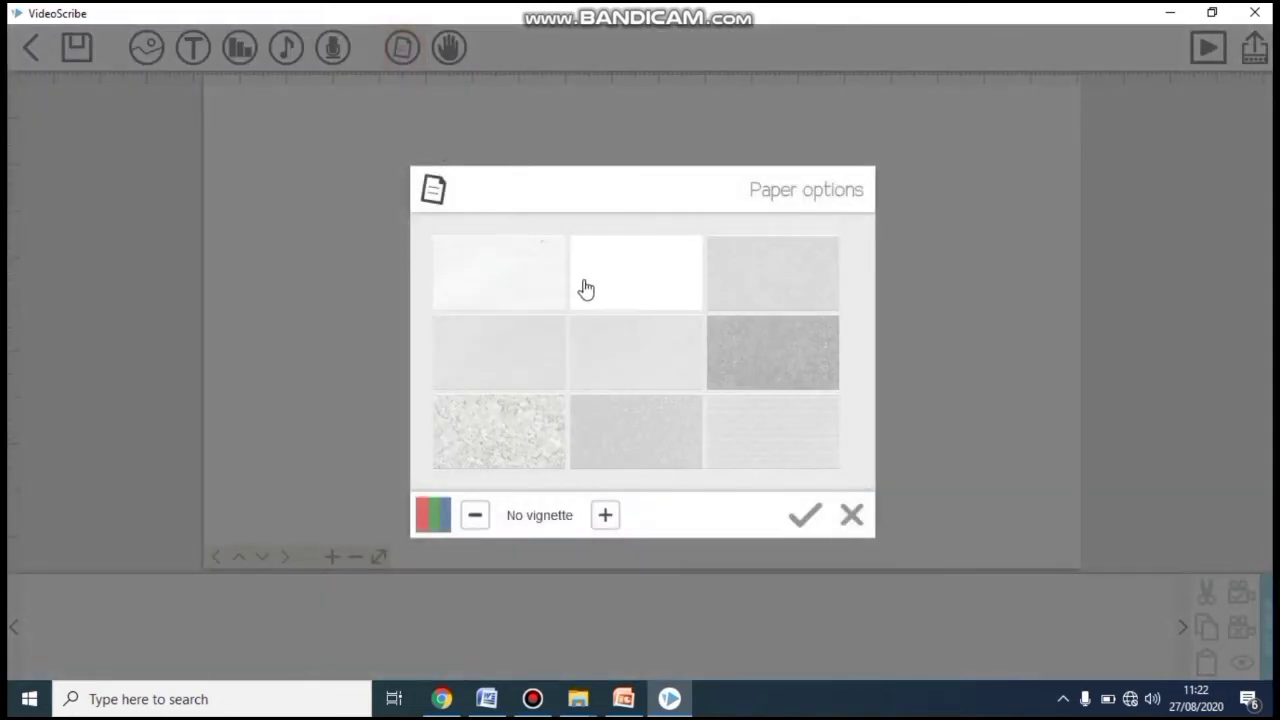
{"action": "left_click", "coordinate": [433, 515]}
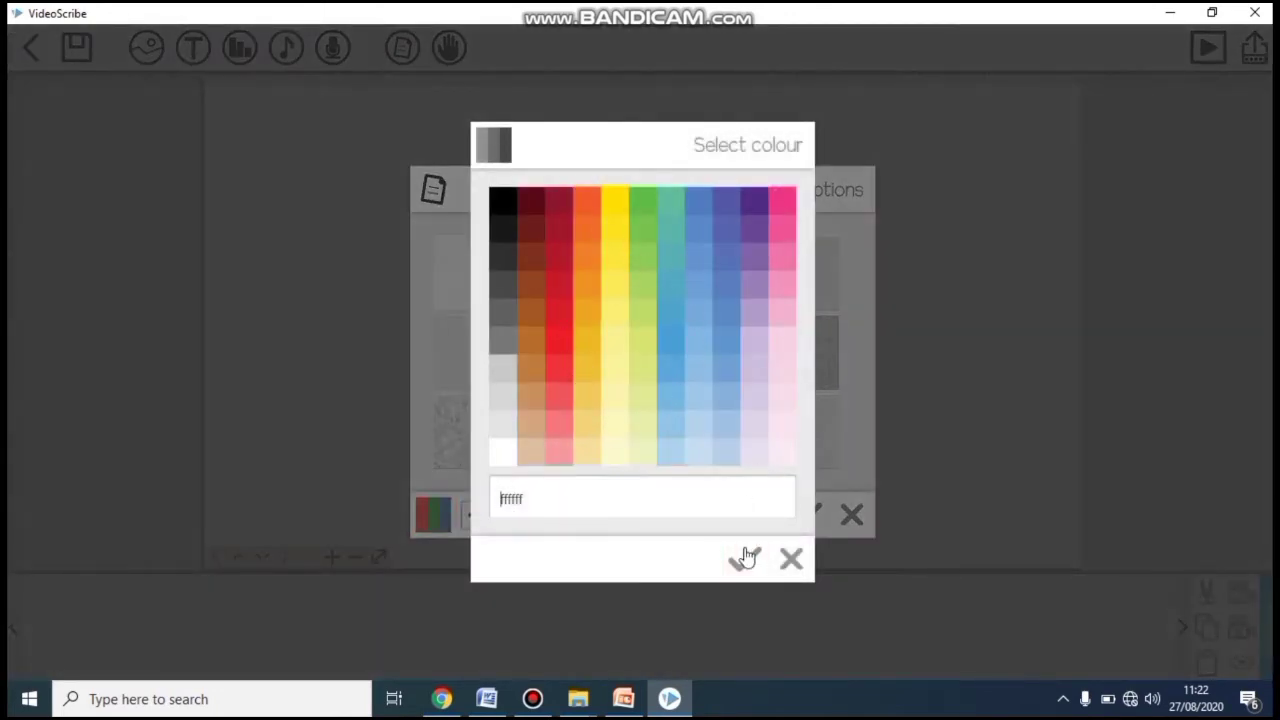
{"action": "left_click", "coordinate": [791, 559]}
{"action": "left_click", "coordinate": [851, 516]}
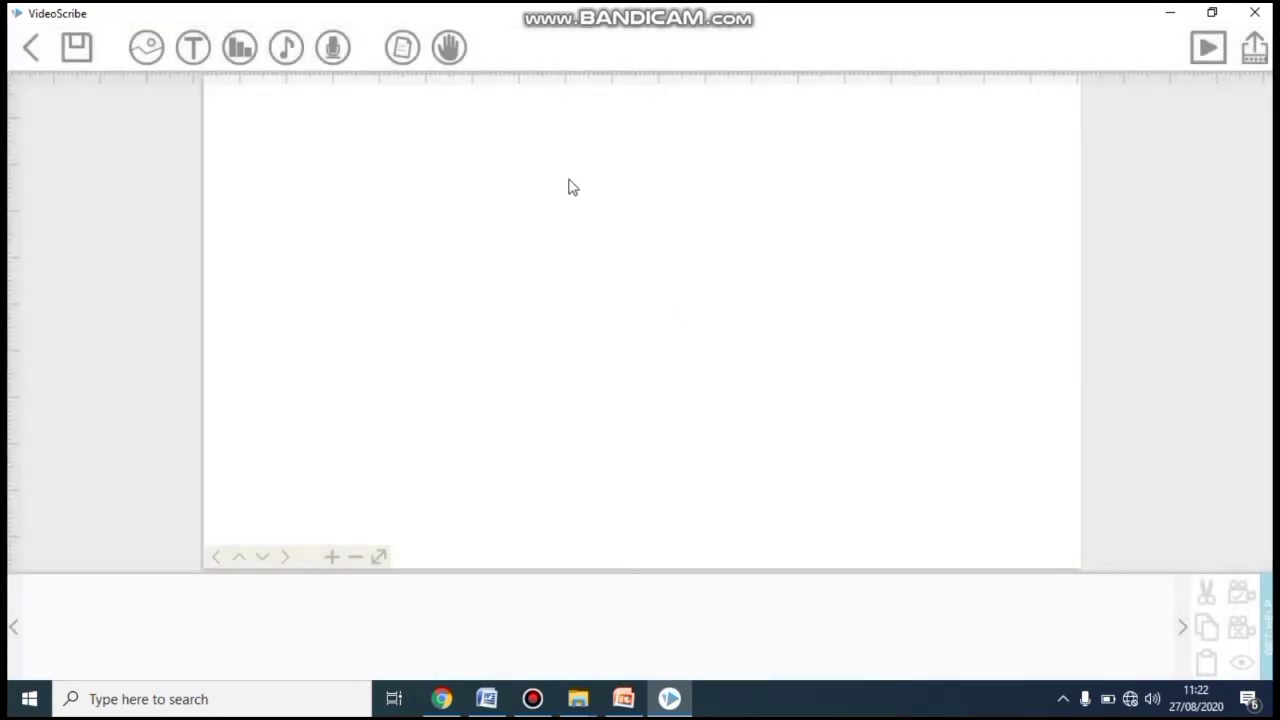
Look through the drawing hand choices and the voiceover recording options, closing each without choosing anything
{"action": "left_click", "coordinate": [451, 72]}
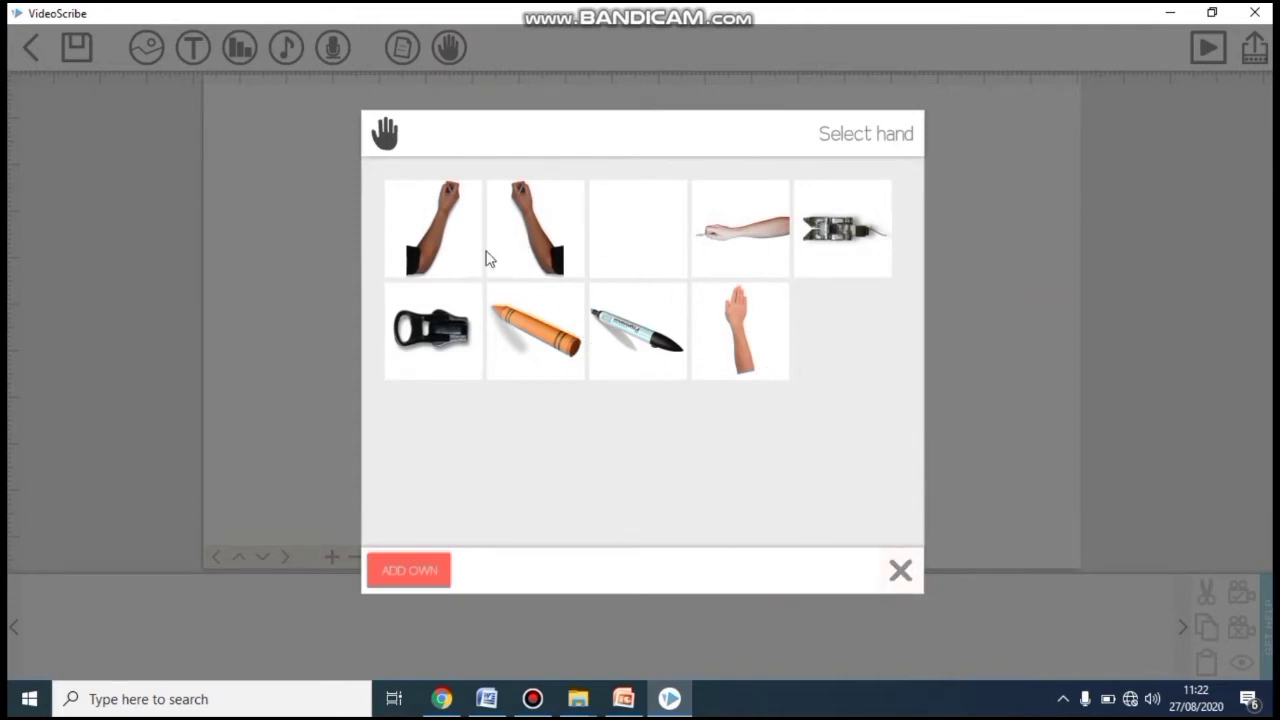
{"action": "left_click", "coordinate": [896, 588]}
{"action": "left_click", "coordinate": [346, 52]}
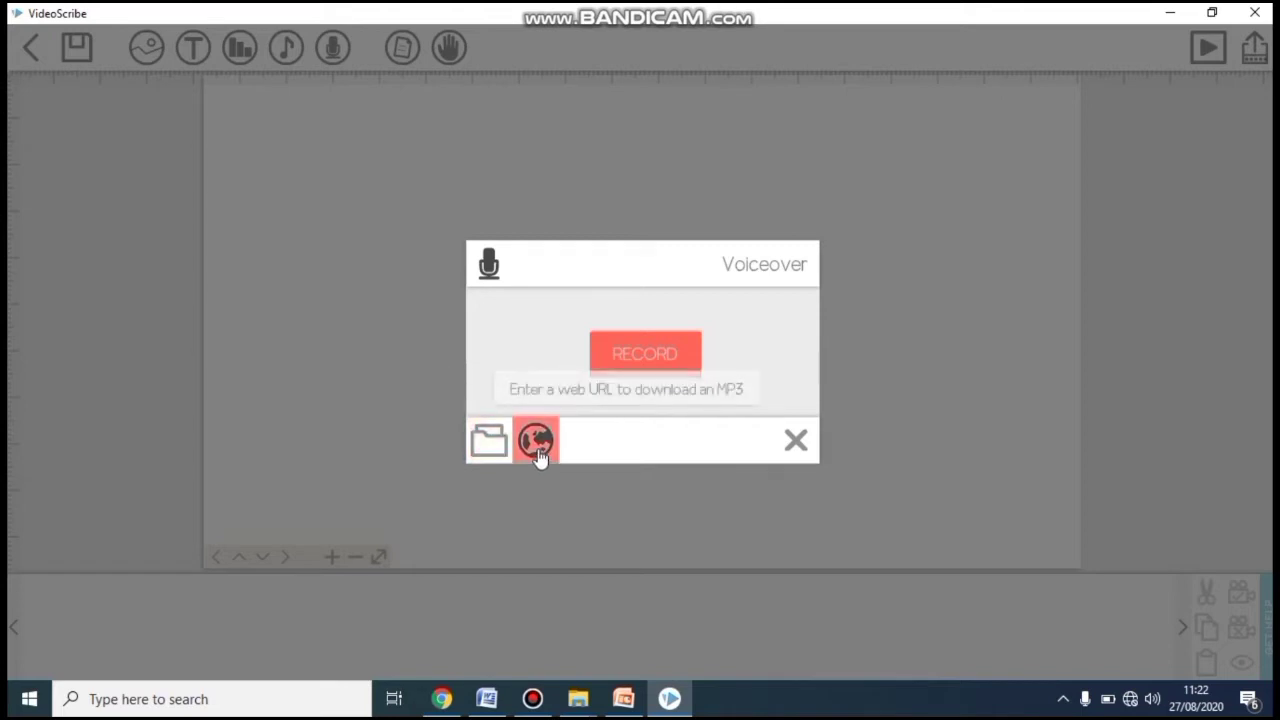
{"action": "left_click", "coordinate": [797, 443]}
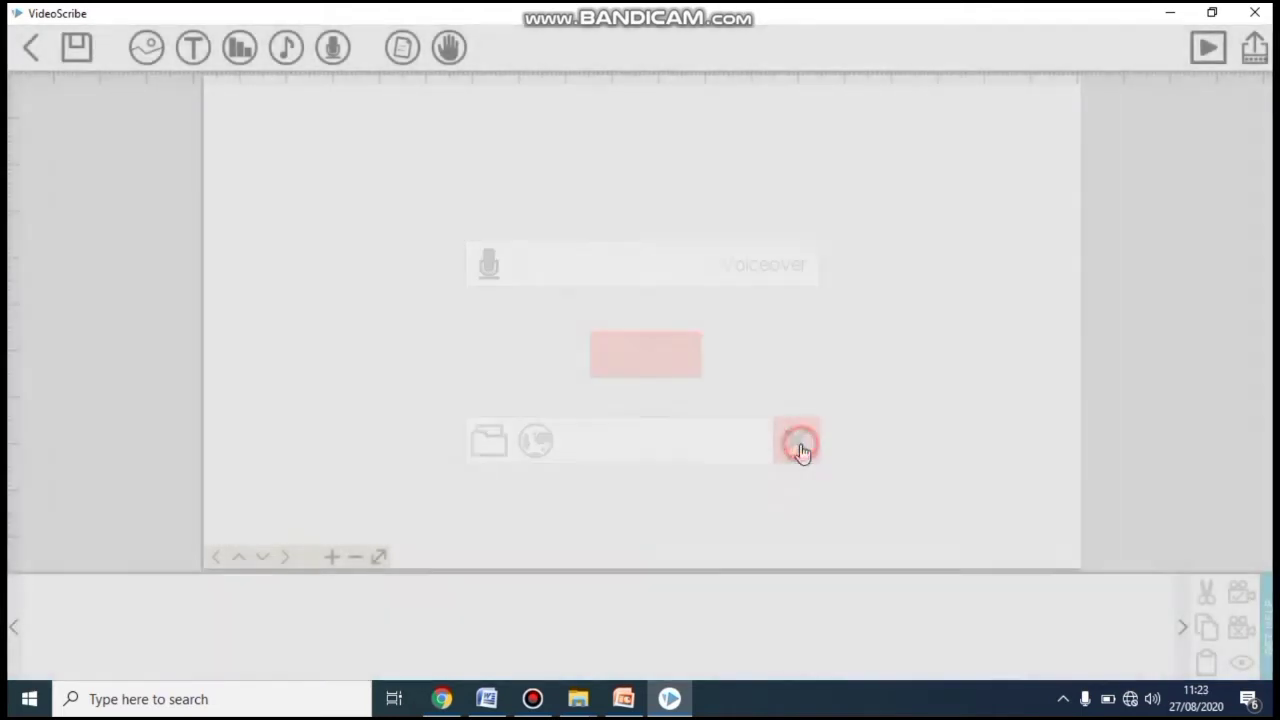
Inspect the background music browser and the chart settings, including the Colour option, without adding anything
{"action": "left_click", "coordinate": [290, 52]}
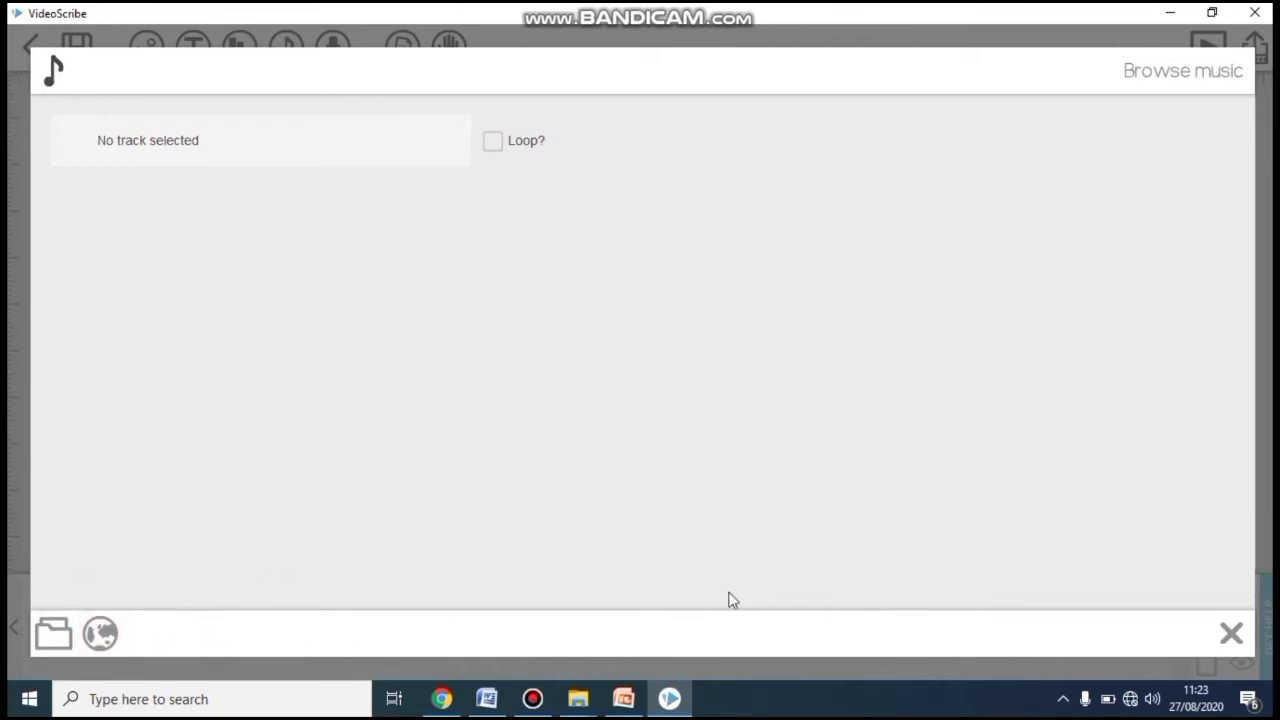
{"action": "left_click", "coordinate": [1231, 633]}
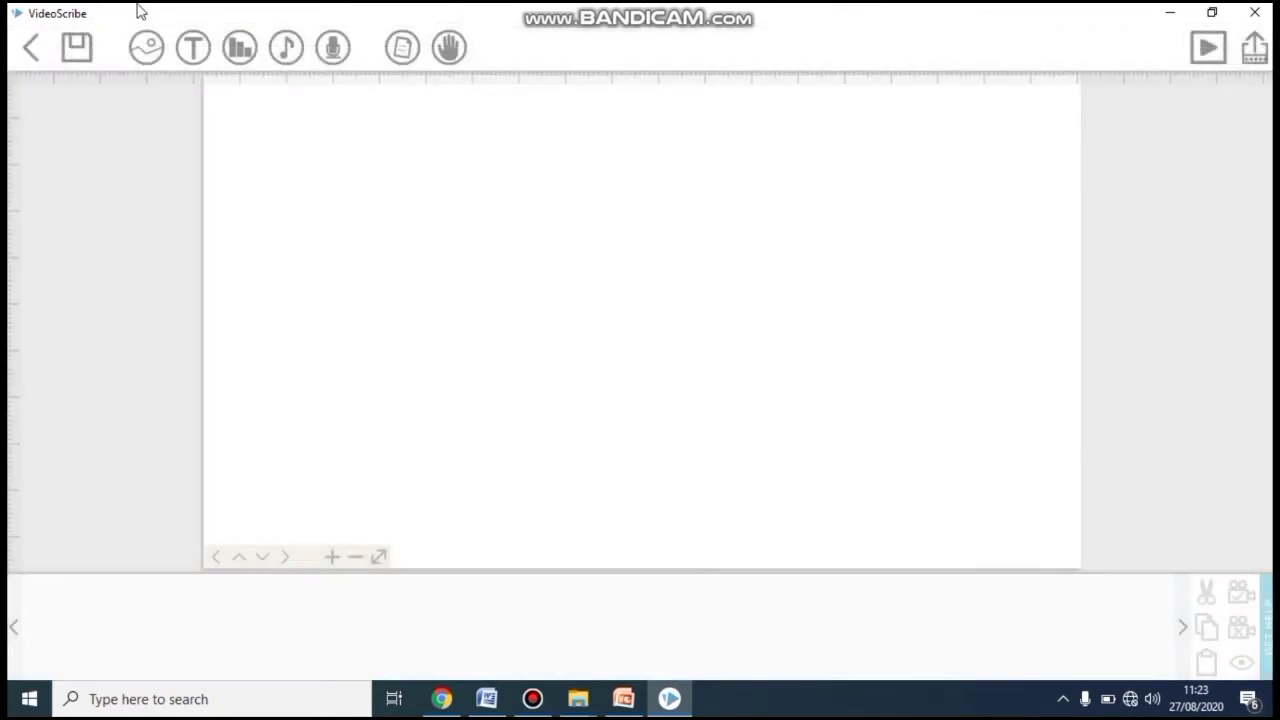
{"action": "left_click", "coordinate": [246, 55]}
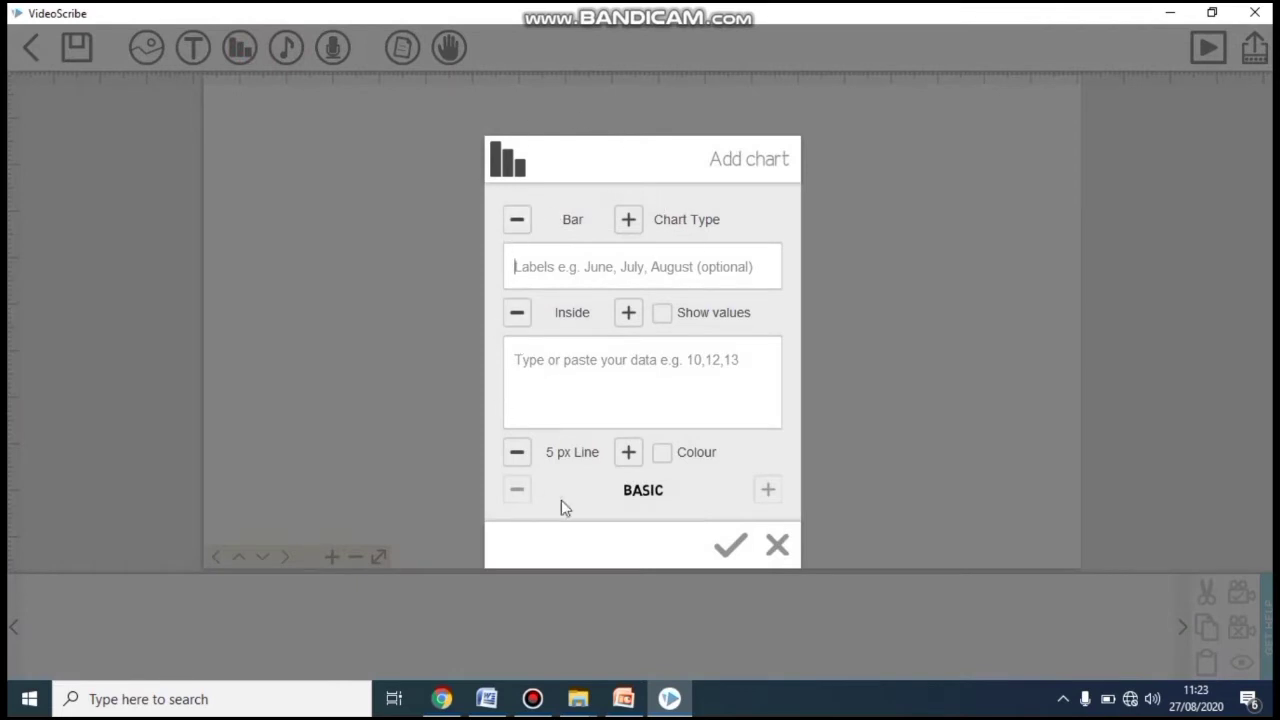
{"action": "left_click", "coordinate": [698, 452]}
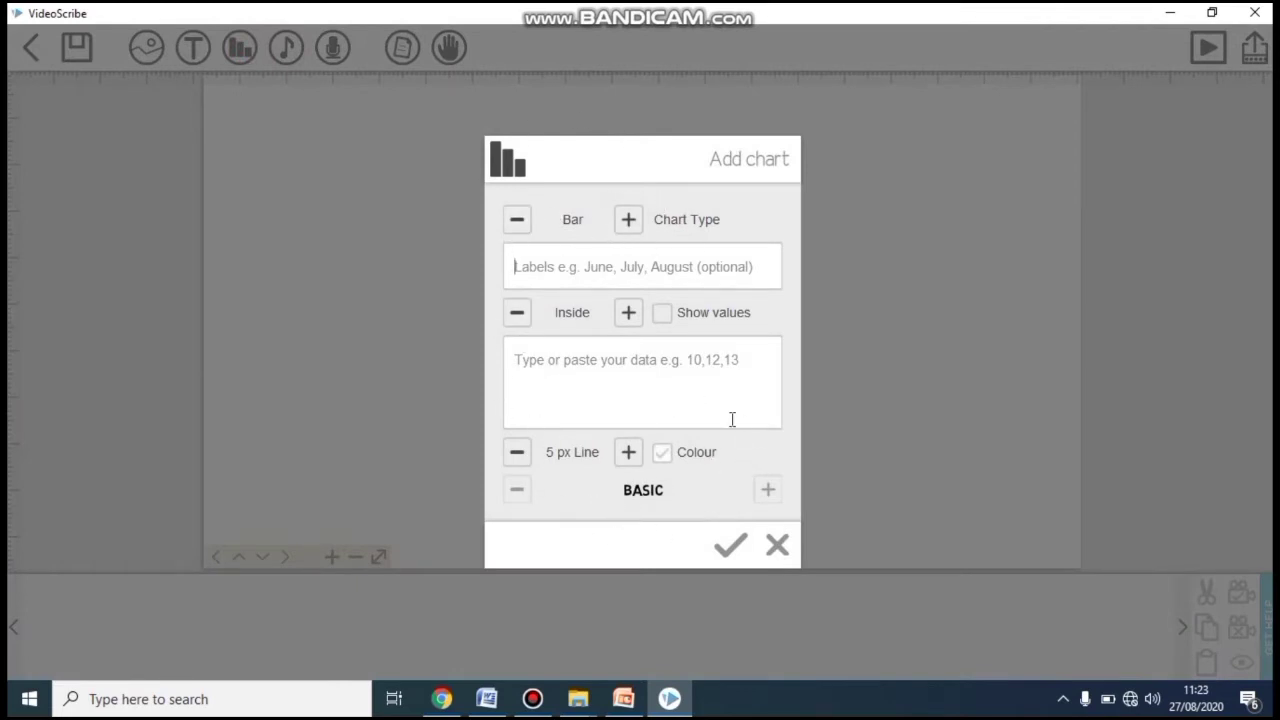
{"action": "left_click", "coordinate": [768, 553]}
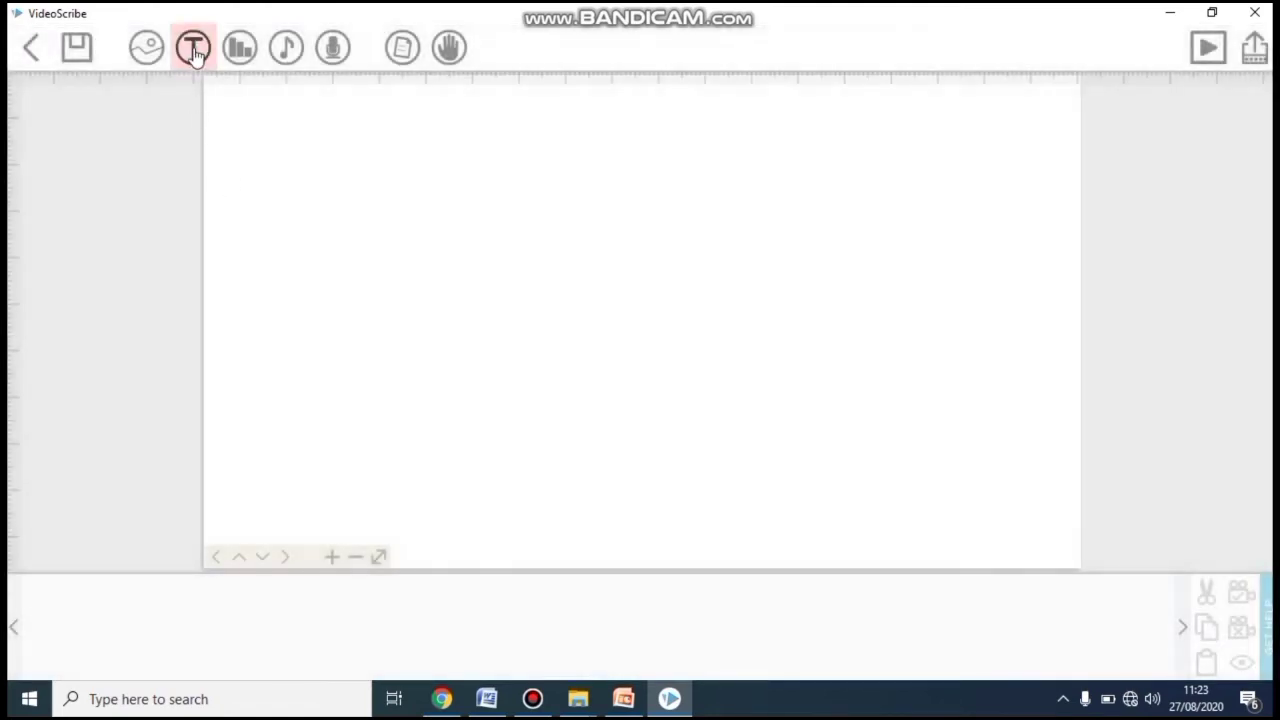
Open the settings for a new text element and browse several pages of available fonts
{"action": "left_click", "coordinate": [195, 48]}
{"action": "left_click", "coordinate": [544, 324]}
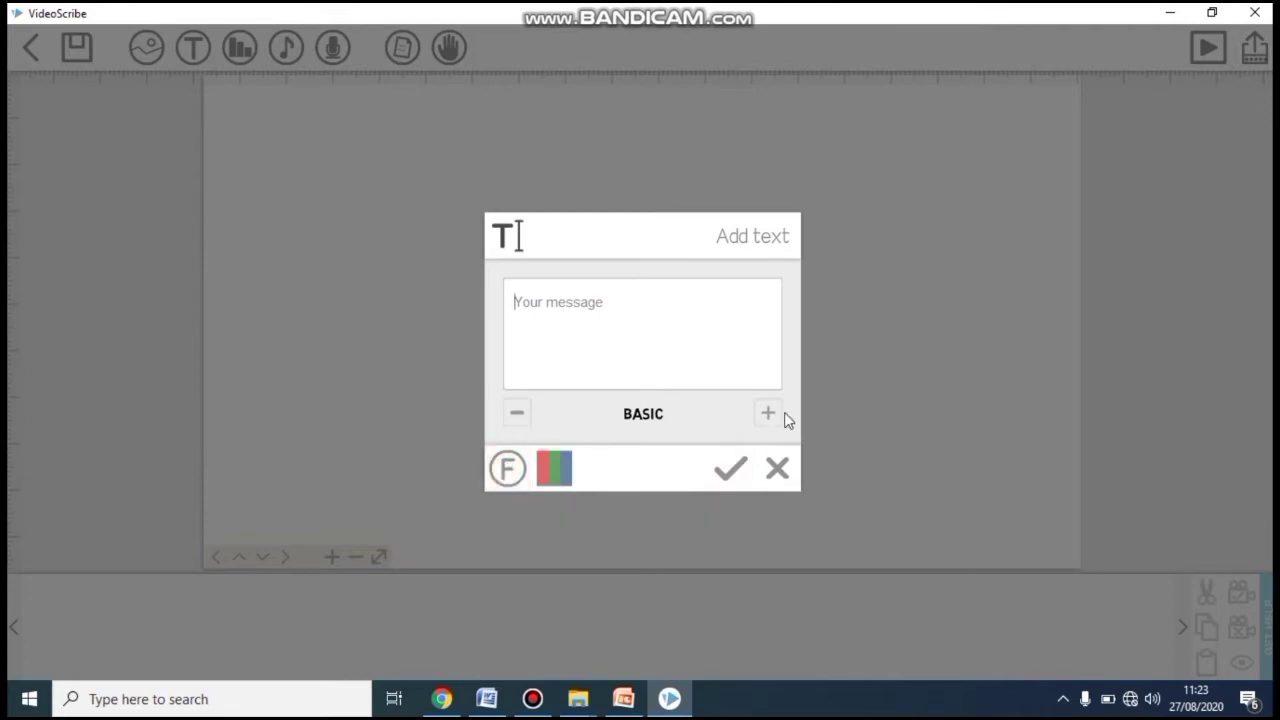
{"action": "left_click", "coordinate": [508, 470]}
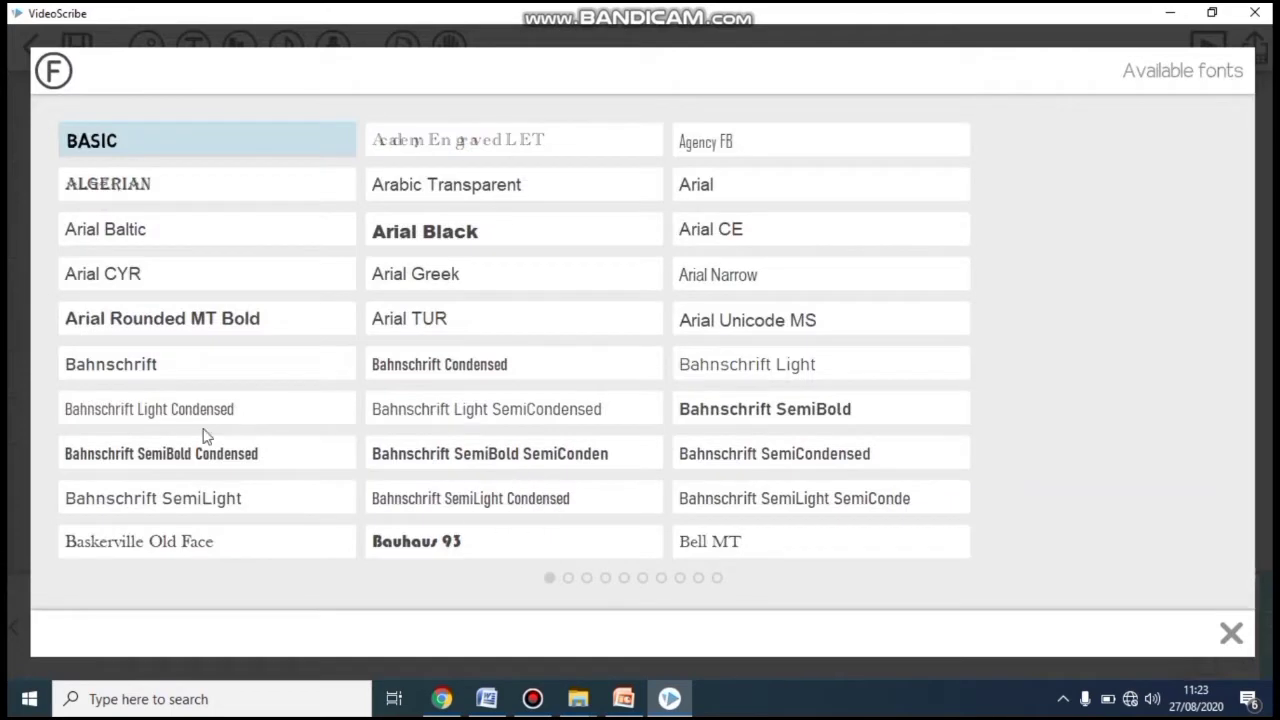
{"action": "left_click", "coordinate": [569, 579]}
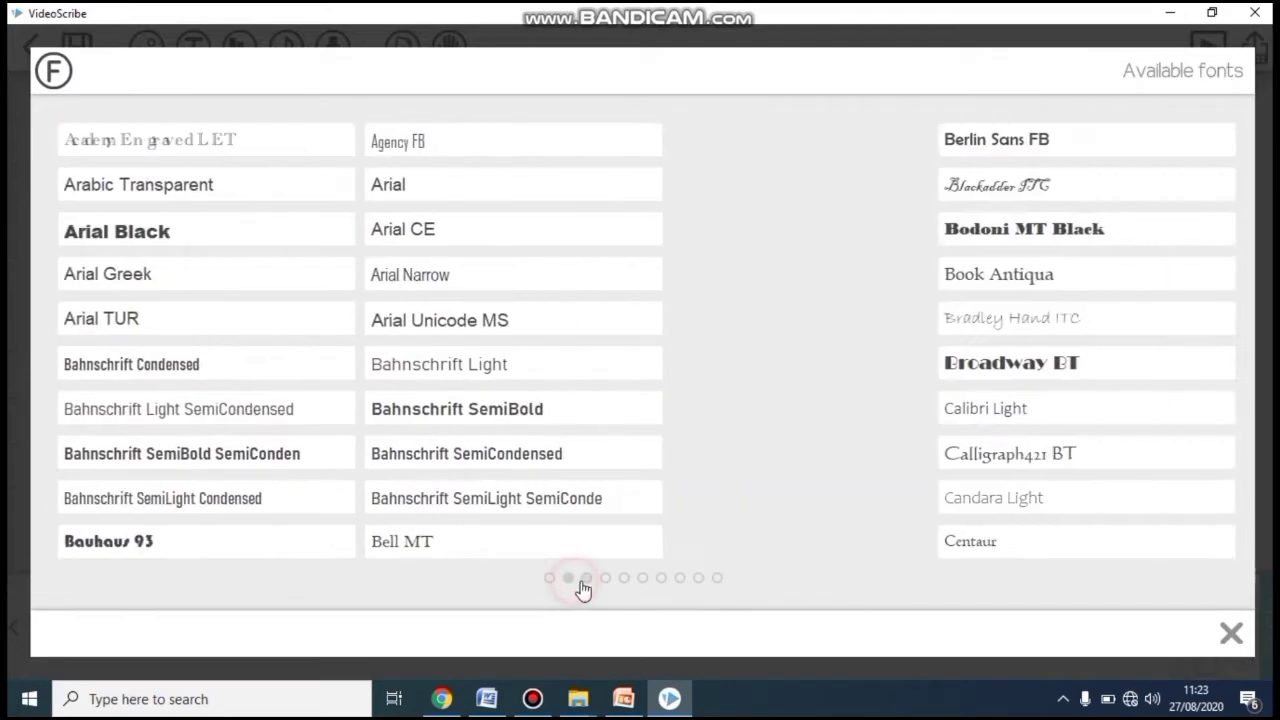
{"action": "left_click", "coordinate": [586, 579]}
{"action": "left_click", "coordinate": [607, 579]}
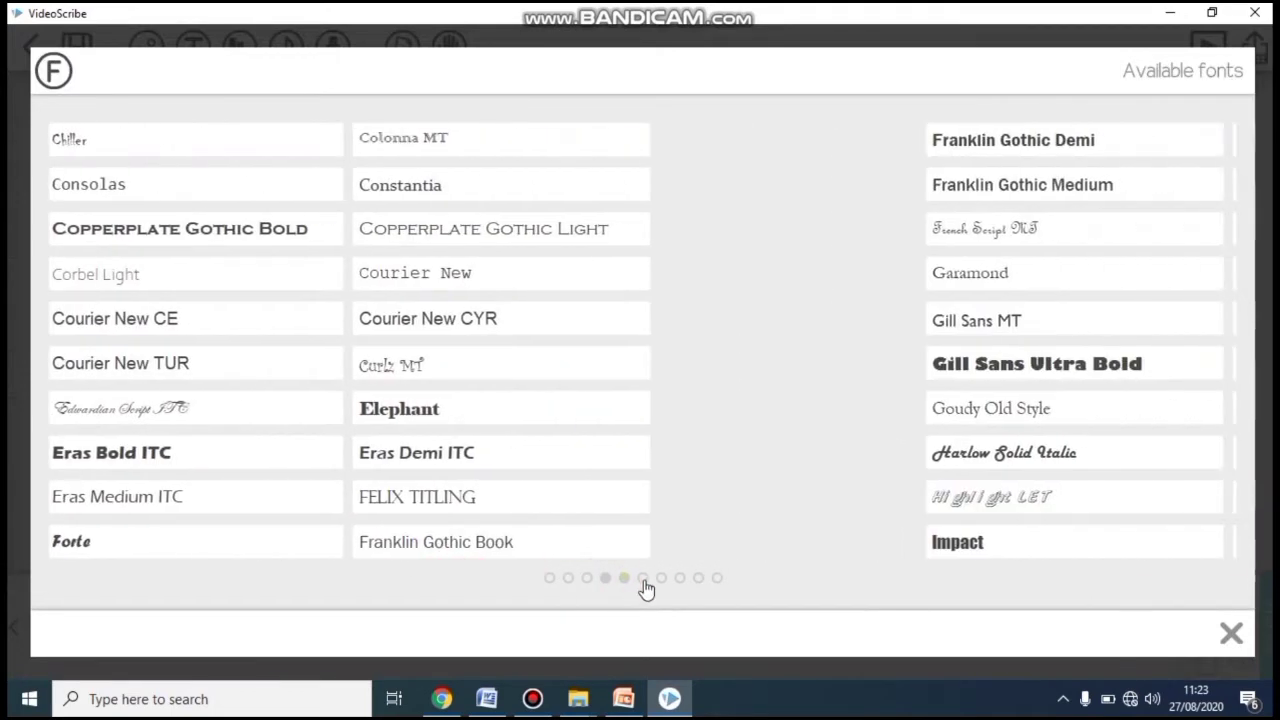
{"action": "left_click", "coordinate": [1231, 637]}
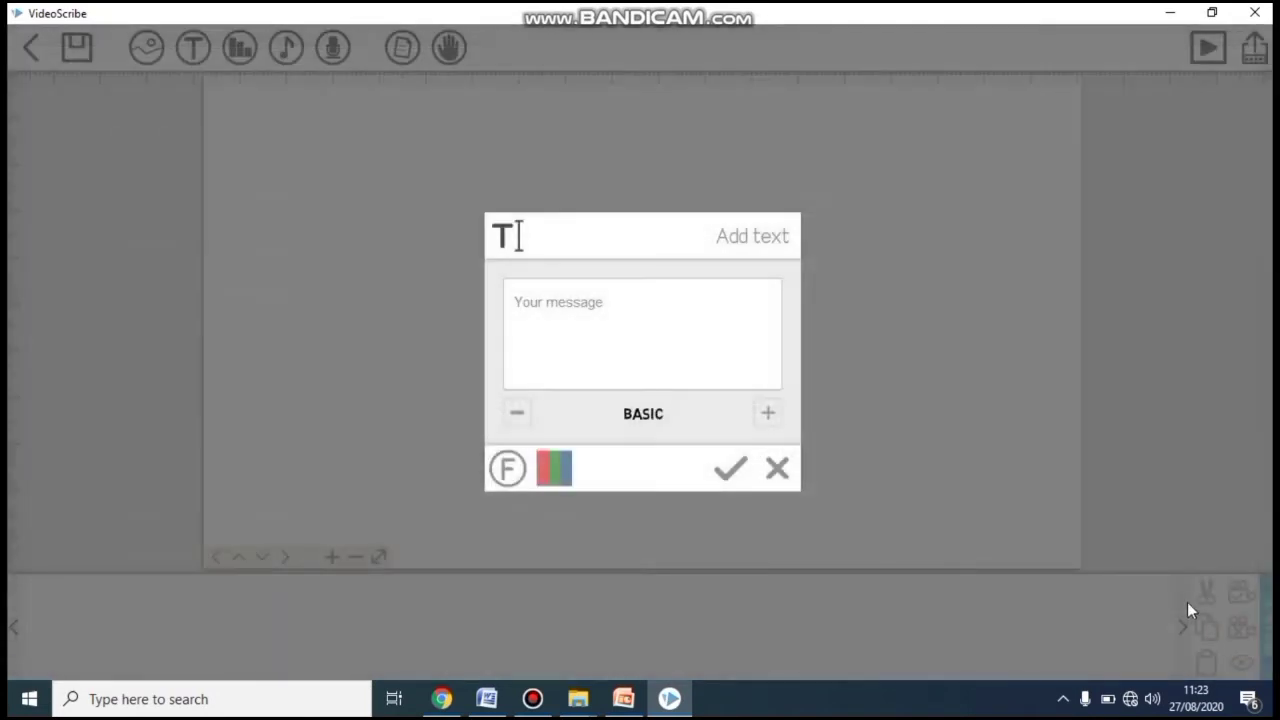
View the colour palette for the new text element, then close the text settings without adding text
{"action": "left_click", "coordinate": [556, 482]}
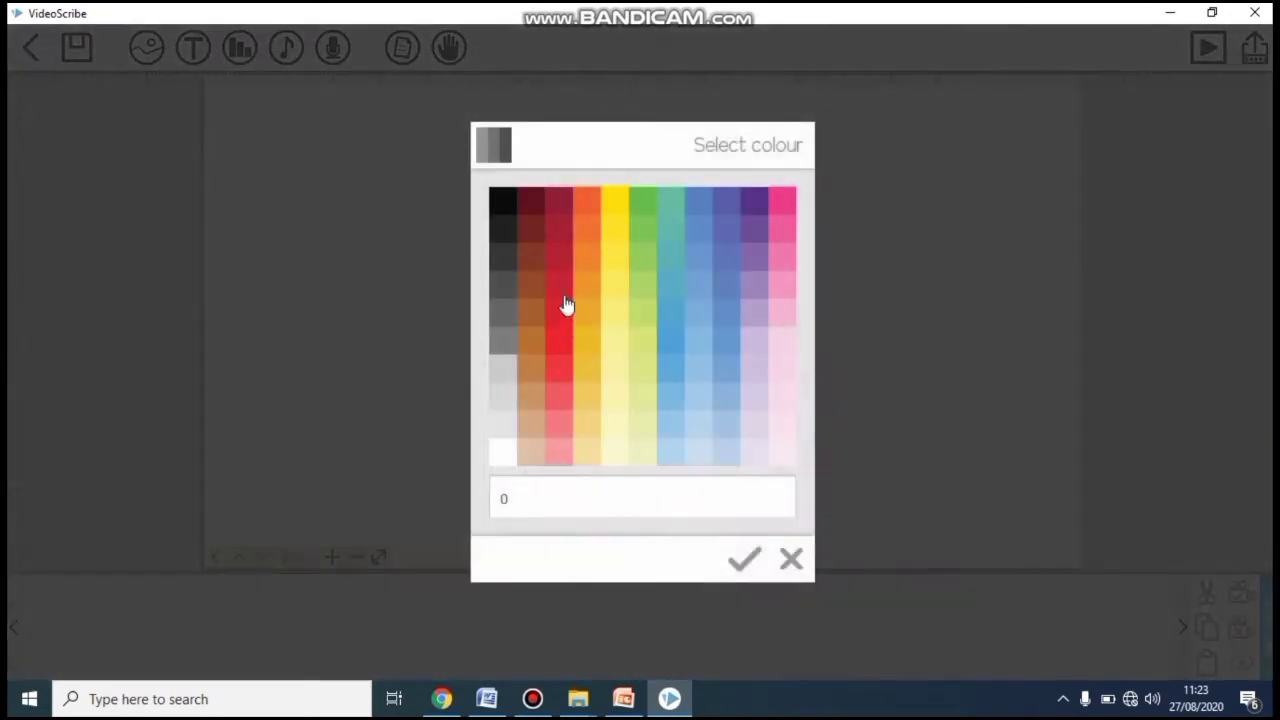
{"action": "left_click", "coordinate": [779, 574]}
{"action": "left_click", "coordinate": [777, 469]}
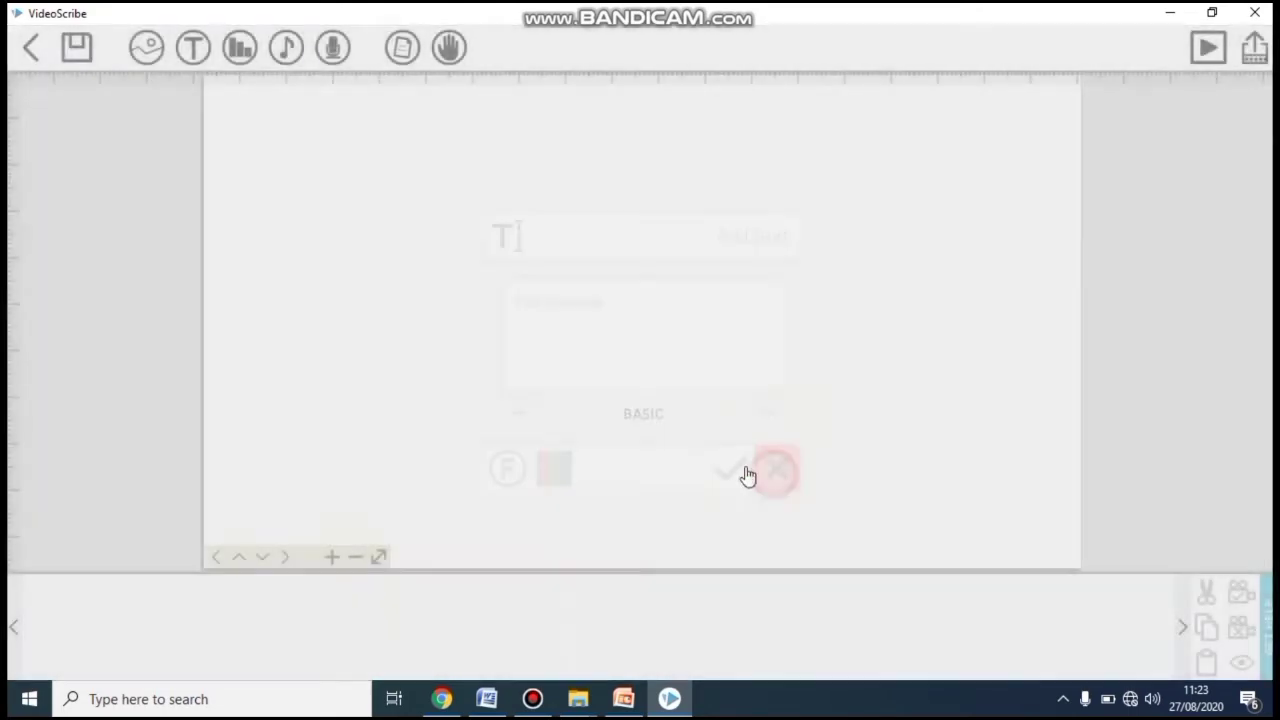
Browse the Arrows category of the base image library across several pages
{"action": "left_click", "coordinate": [147, 50]}
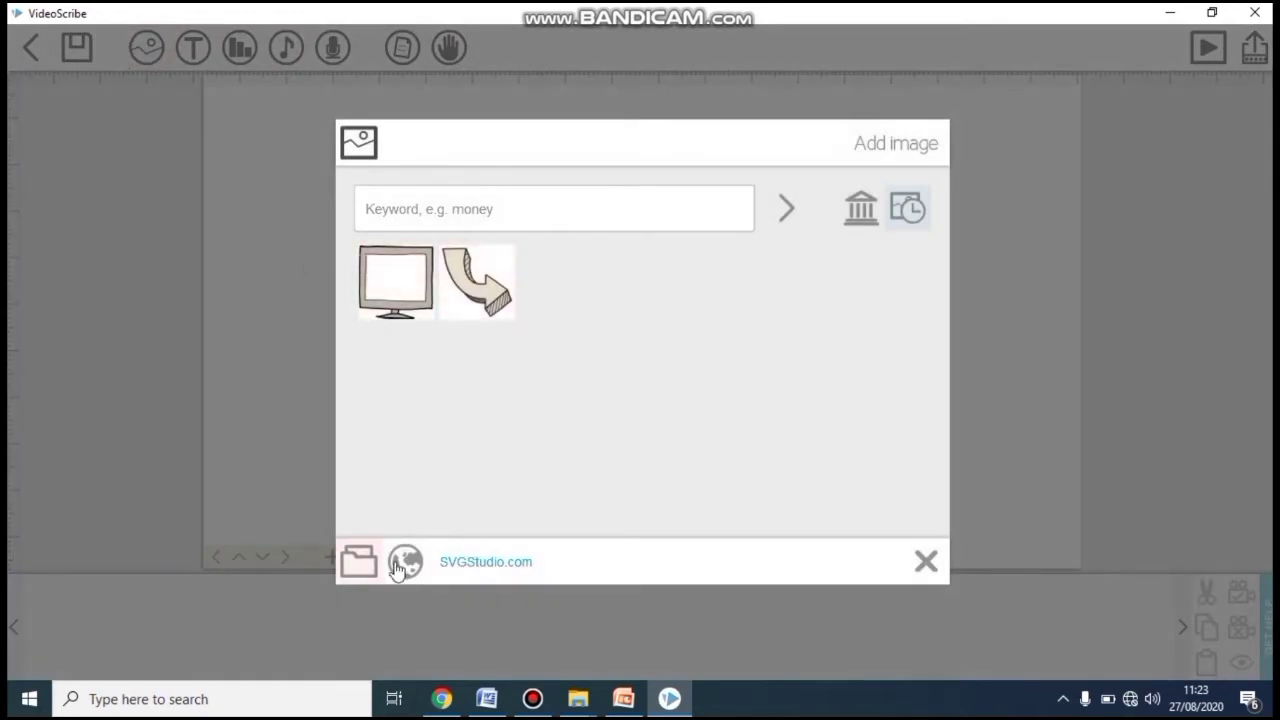
{"action": "left_click", "coordinate": [858, 221]}
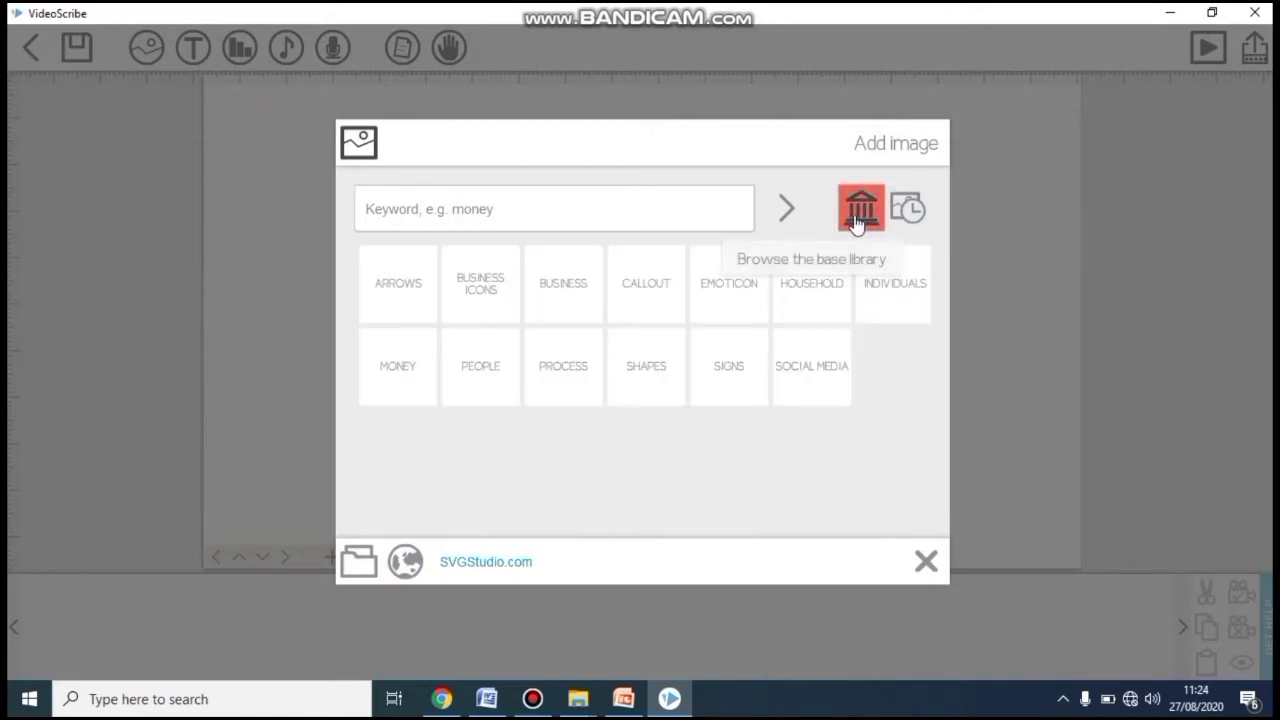
{"action": "left_click", "coordinate": [420, 289]}
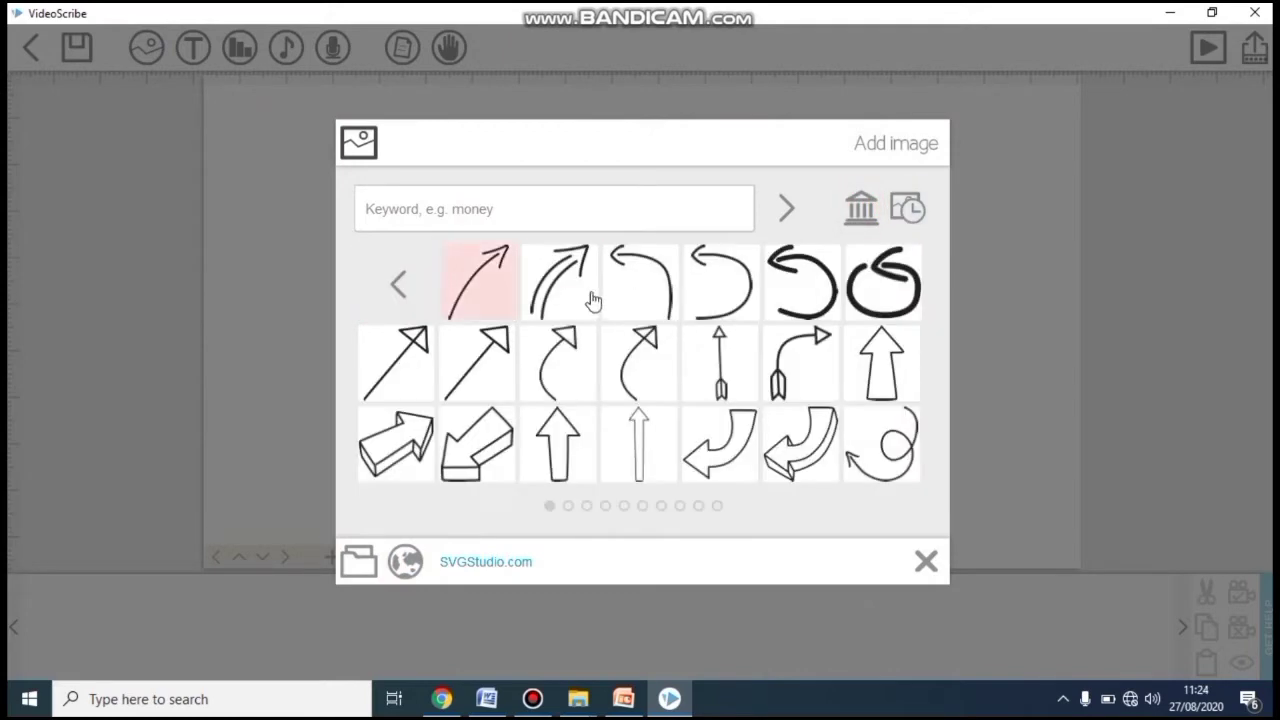
{"action": "left_click", "coordinate": [587, 506]}
{"action": "left_click", "coordinate": [643, 506]}
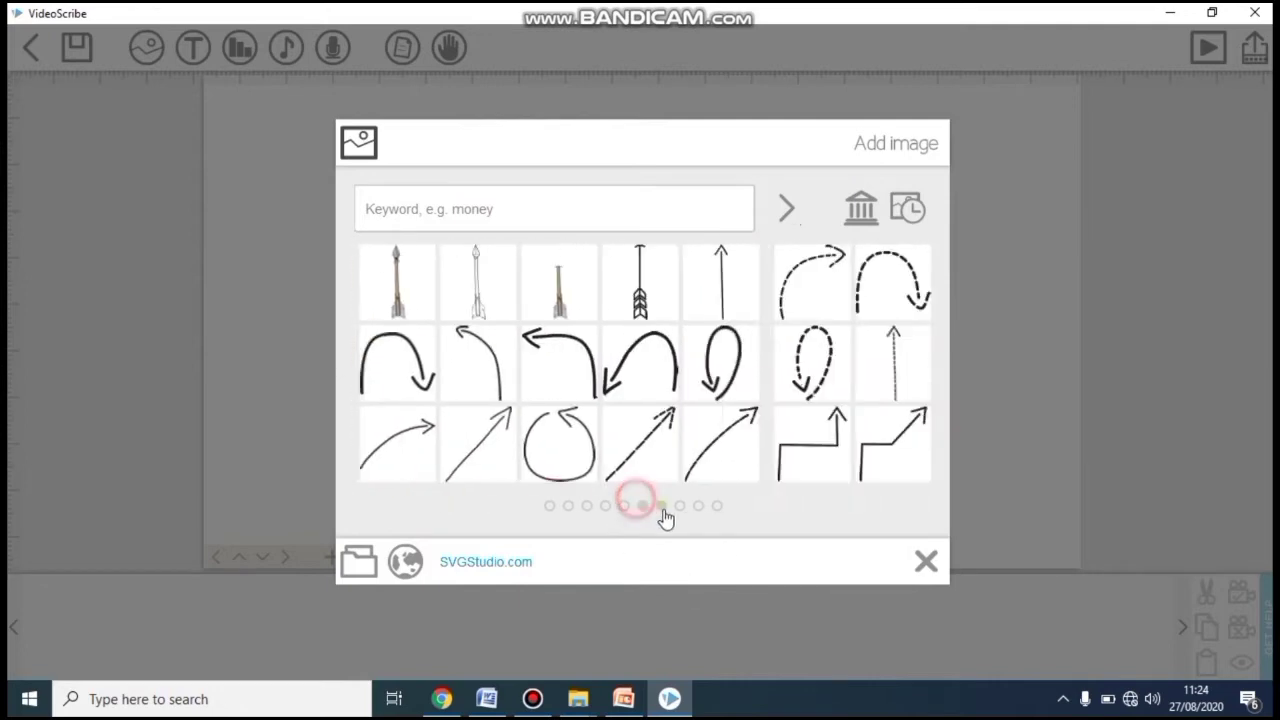
{"action": "left_click", "coordinate": [680, 507]}
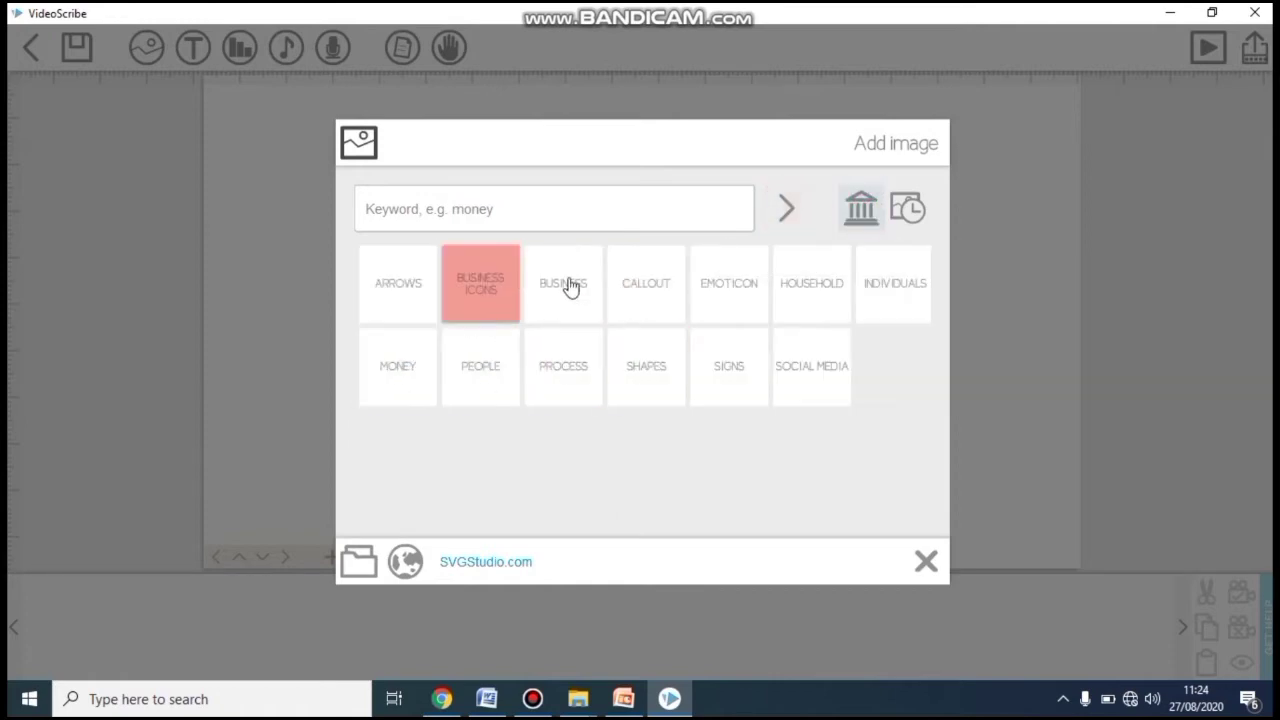
Examine the Business and Social Media image categories, then close the image library without adding an image
{"action": "left_click", "coordinate": [560, 302]}
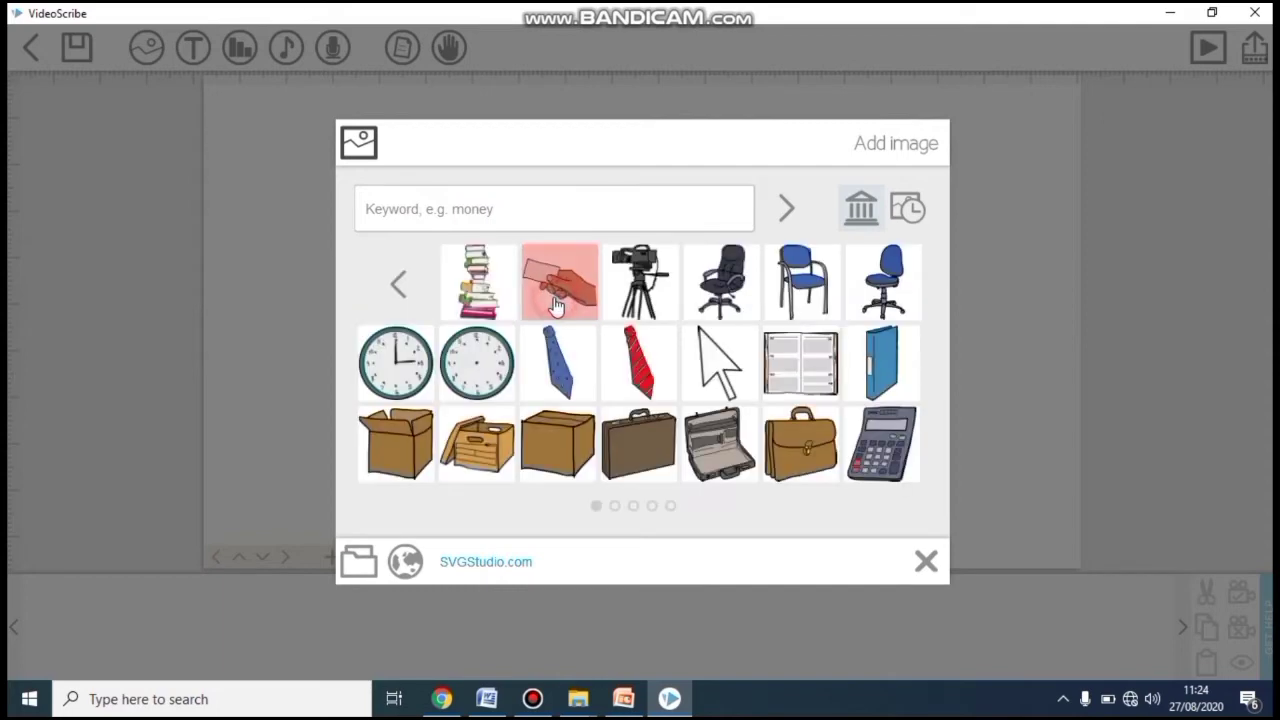
{"action": "left_click", "coordinate": [634, 506]}
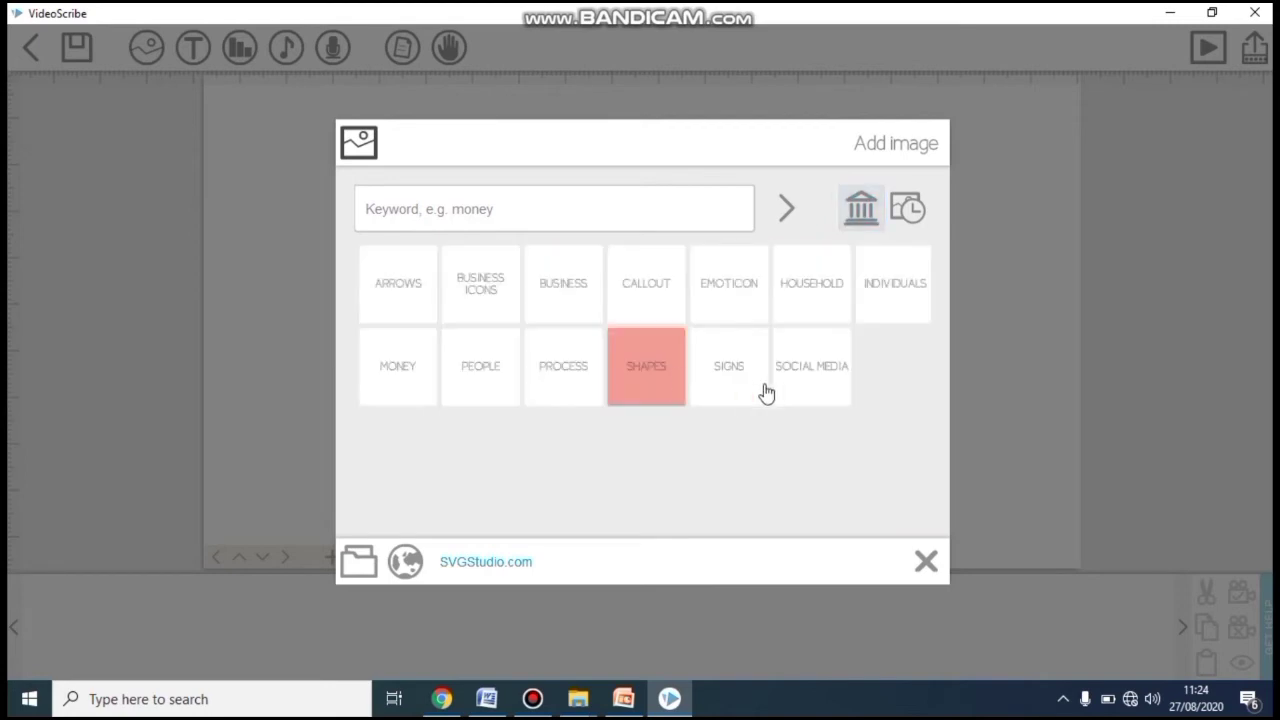
{"action": "left_click", "coordinate": [805, 400]}
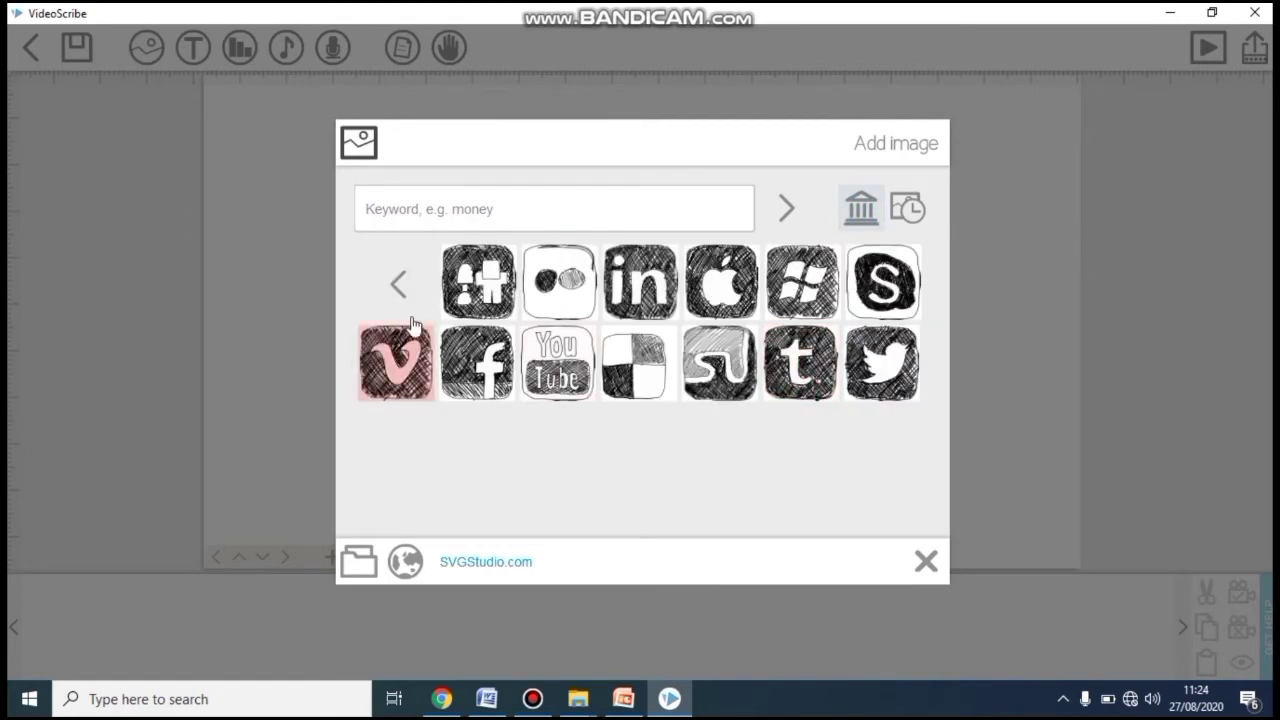
{"action": "left_click", "coordinate": [858, 215]}
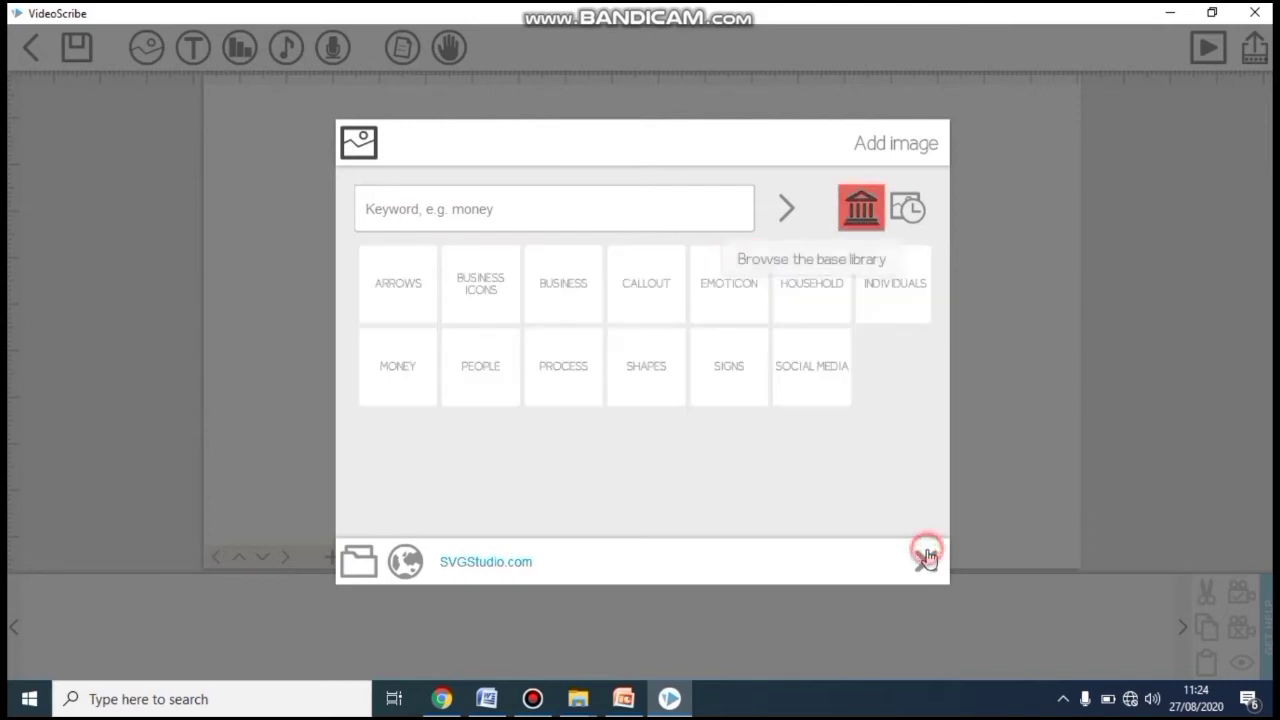
{"action": "left_click", "coordinate": [926, 561]}
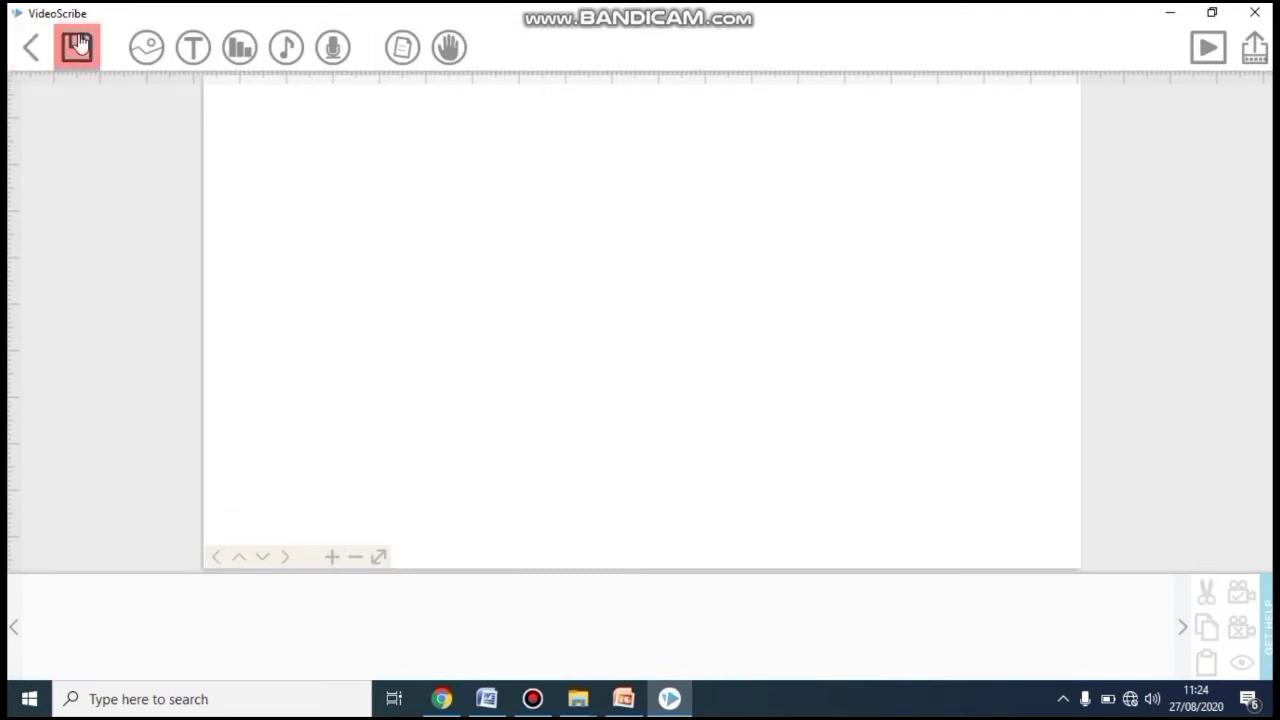
Review the options for saving the scribe without saving, and try to render the scribe as a movie
{"action": "left_click", "coordinate": [78, 45]}
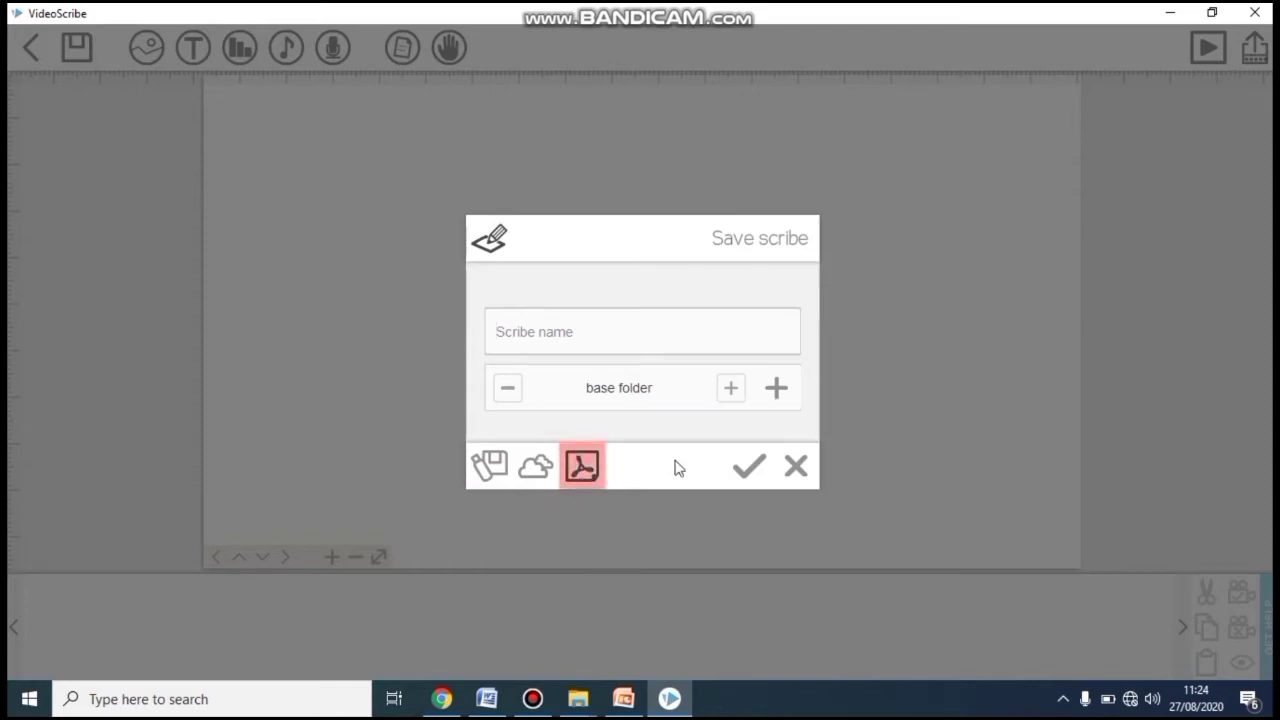
{"action": "left_click", "coordinate": [795, 467]}
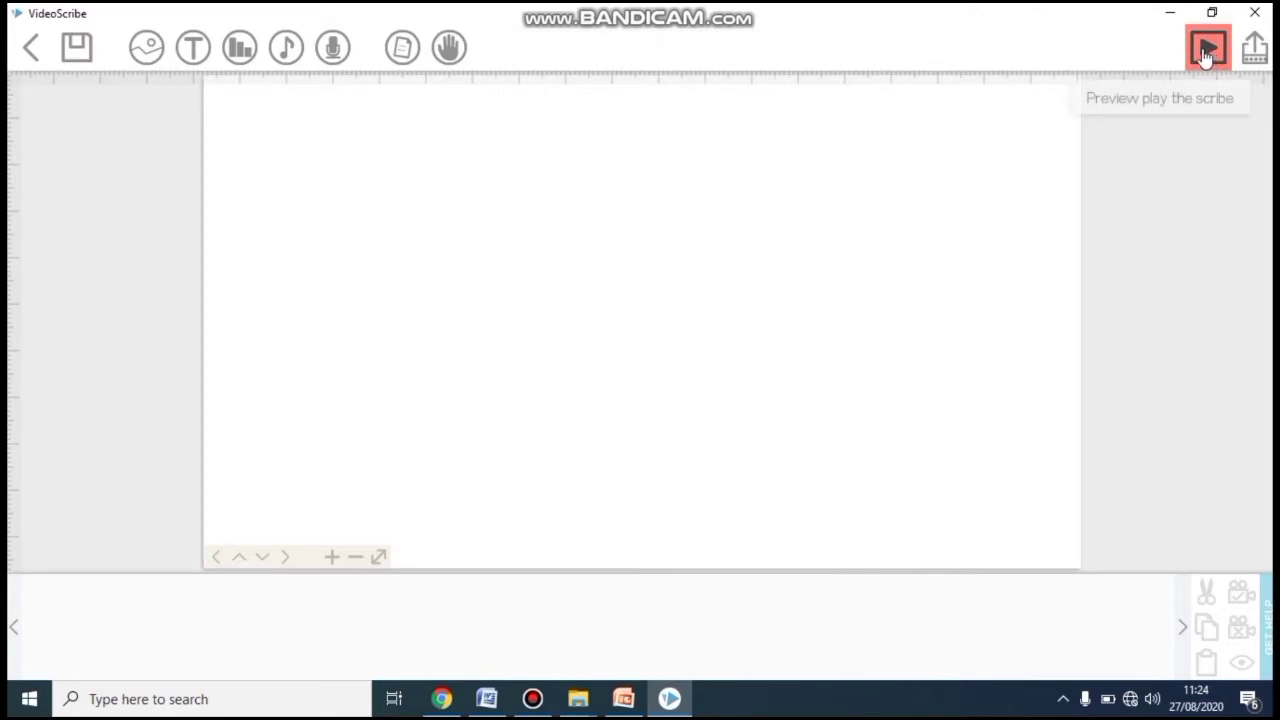
{"action": "left_click", "coordinate": [1254, 48]}
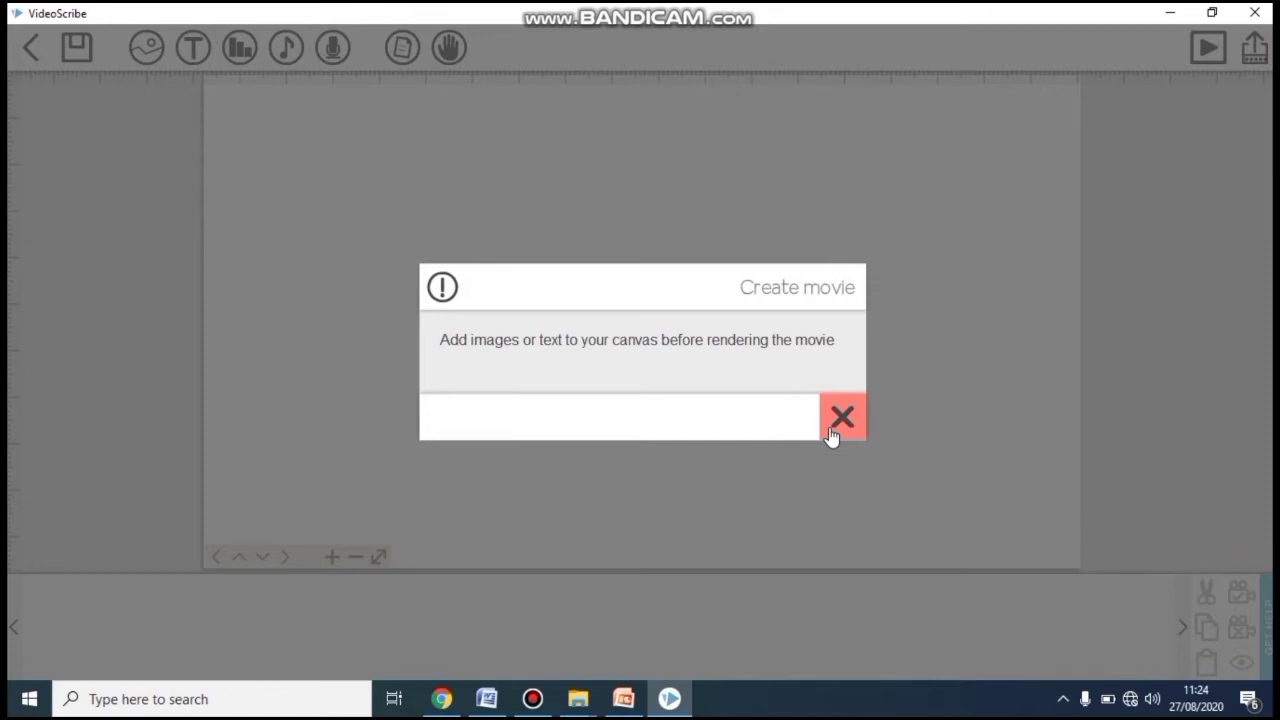
Dismiss the Create movie message and change the canvas background to solid bright red
{"action": "left_click", "coordinate": [829, 430]}
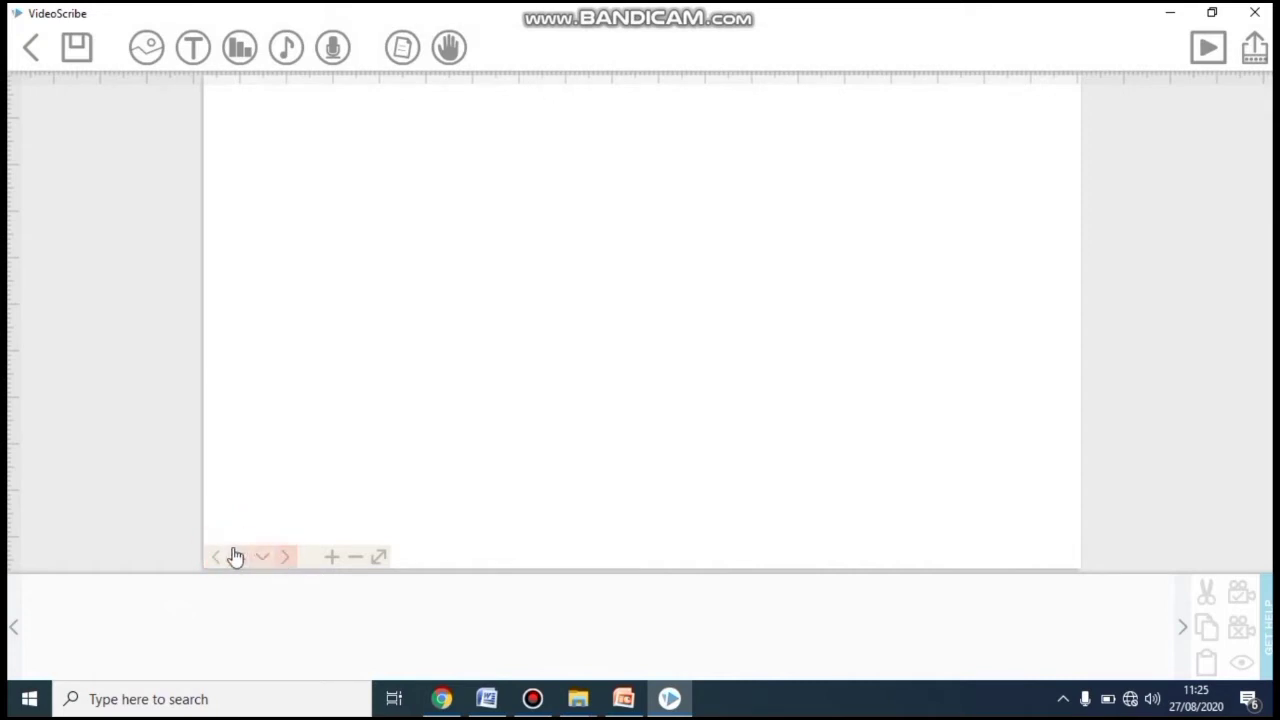
{"action": "left_click", "coordinate": [333, 557]}
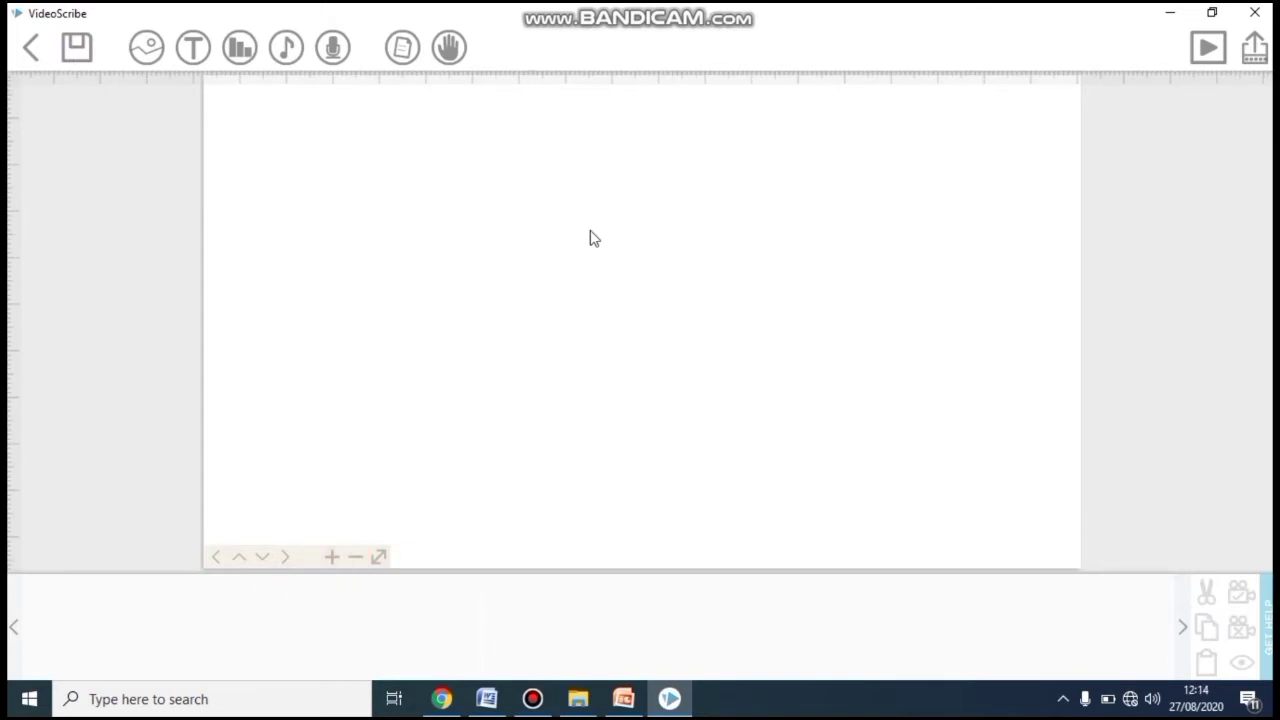
{"action": "left_click", "coordinate": [402, 47]}
{"action": "left_click", "coordinate": [433, 515]}
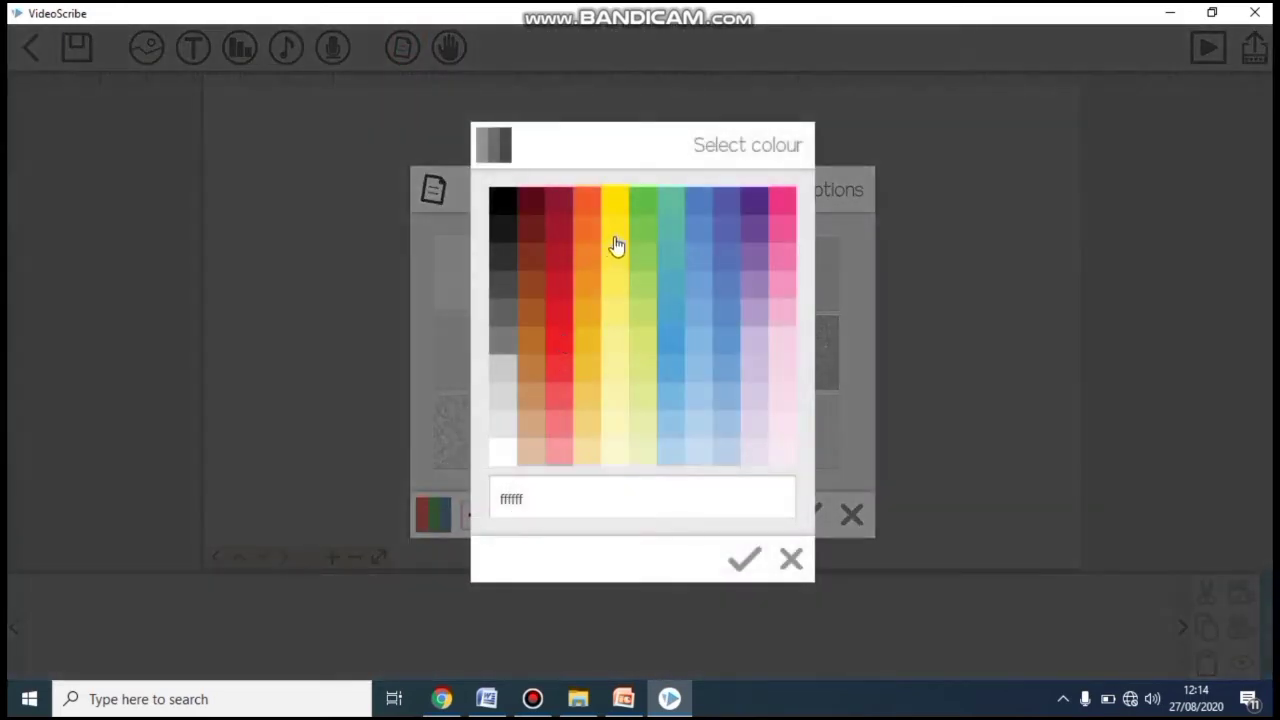
{"action": "left_click", "coordinate": [557, 337]}
{"action": "left_click", "coordinate": [689, 294]}
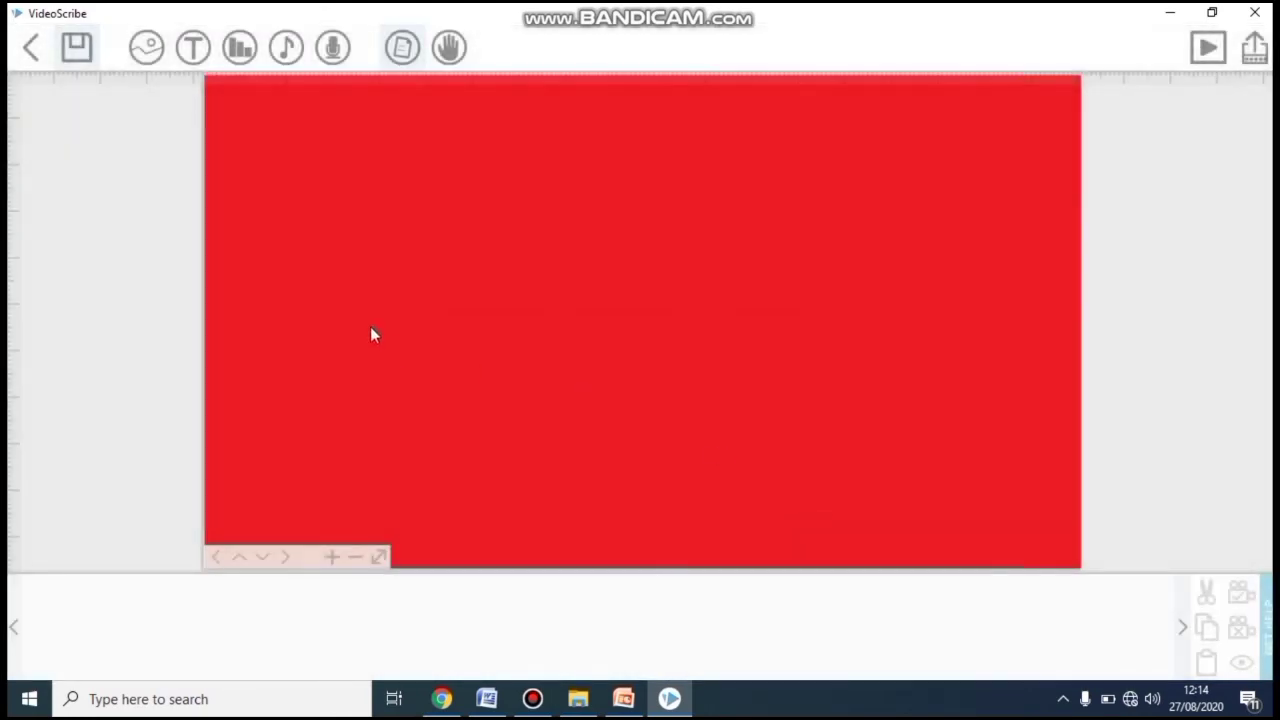
Add the white title text "penerapan materi sistem persamaan linear tiga variabel dalam kehidupan sehari-hari" over two lines on the canvas
{"action": "left_click", "coordinate": [192, 47]}
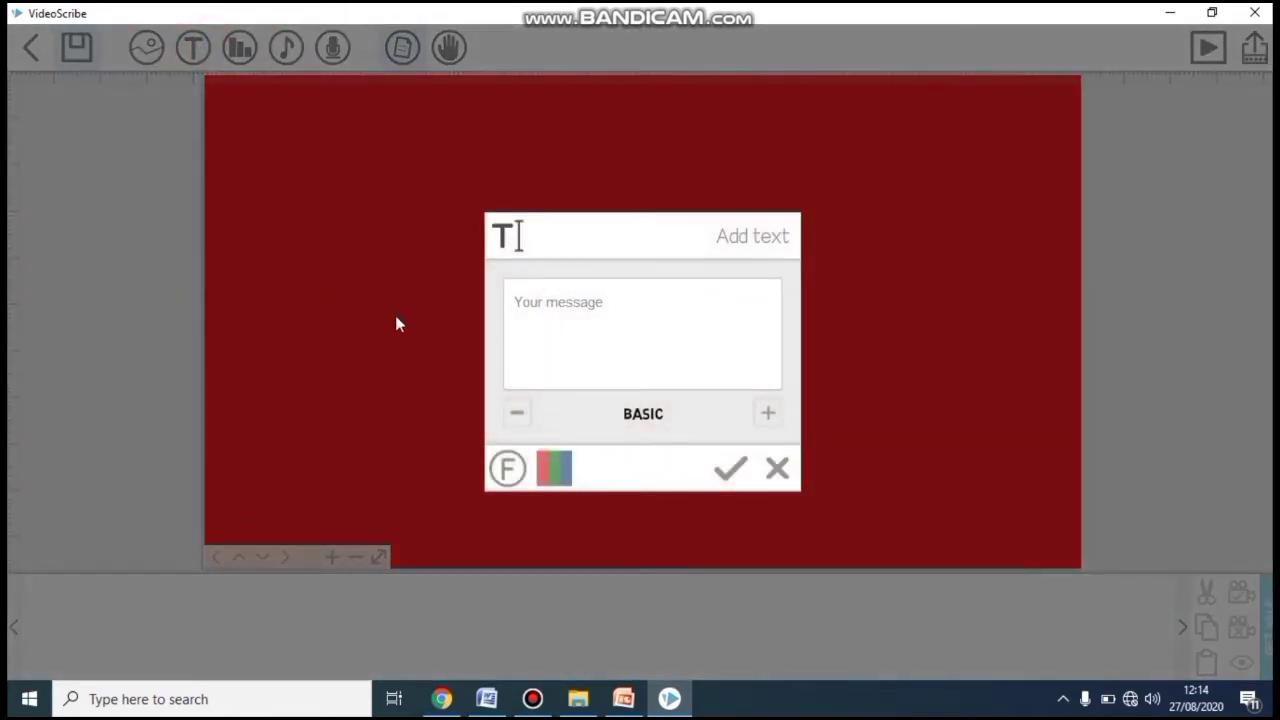
{"action": "type", "text": "penerapan materi sistem persamaan l"}
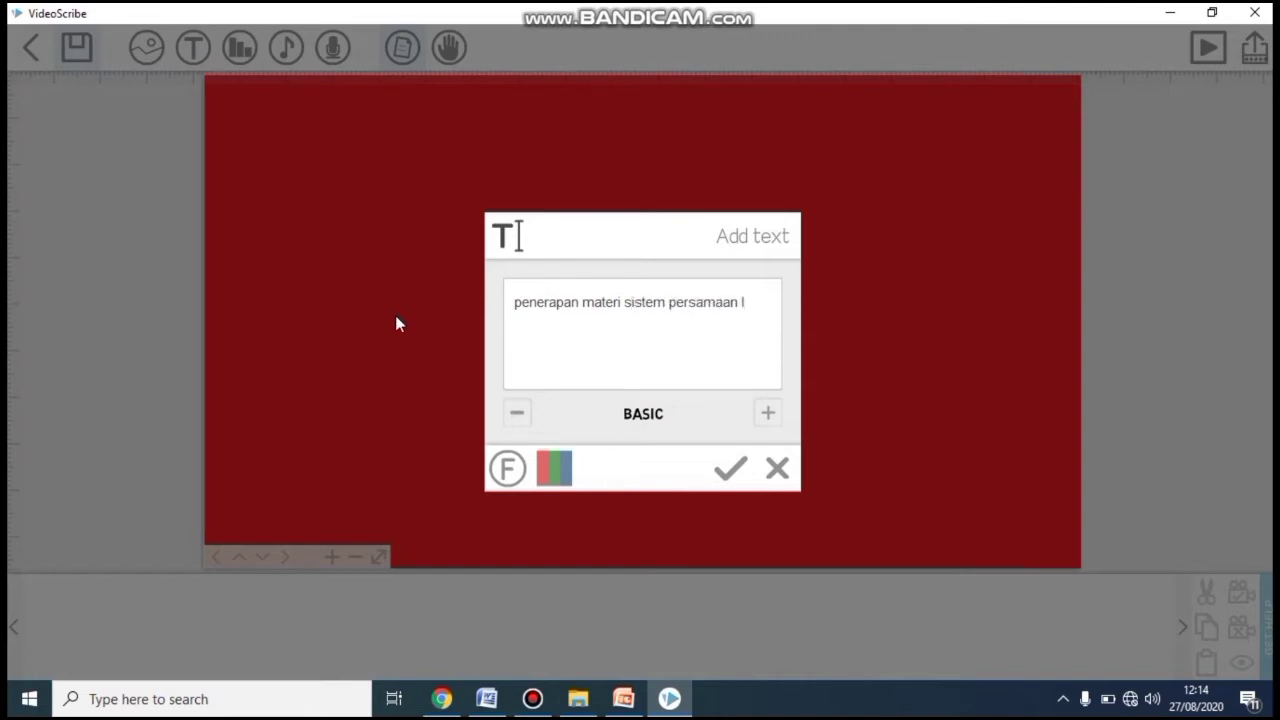
{"action": "type", "text": "inear variabel dalam kehidupan se"}
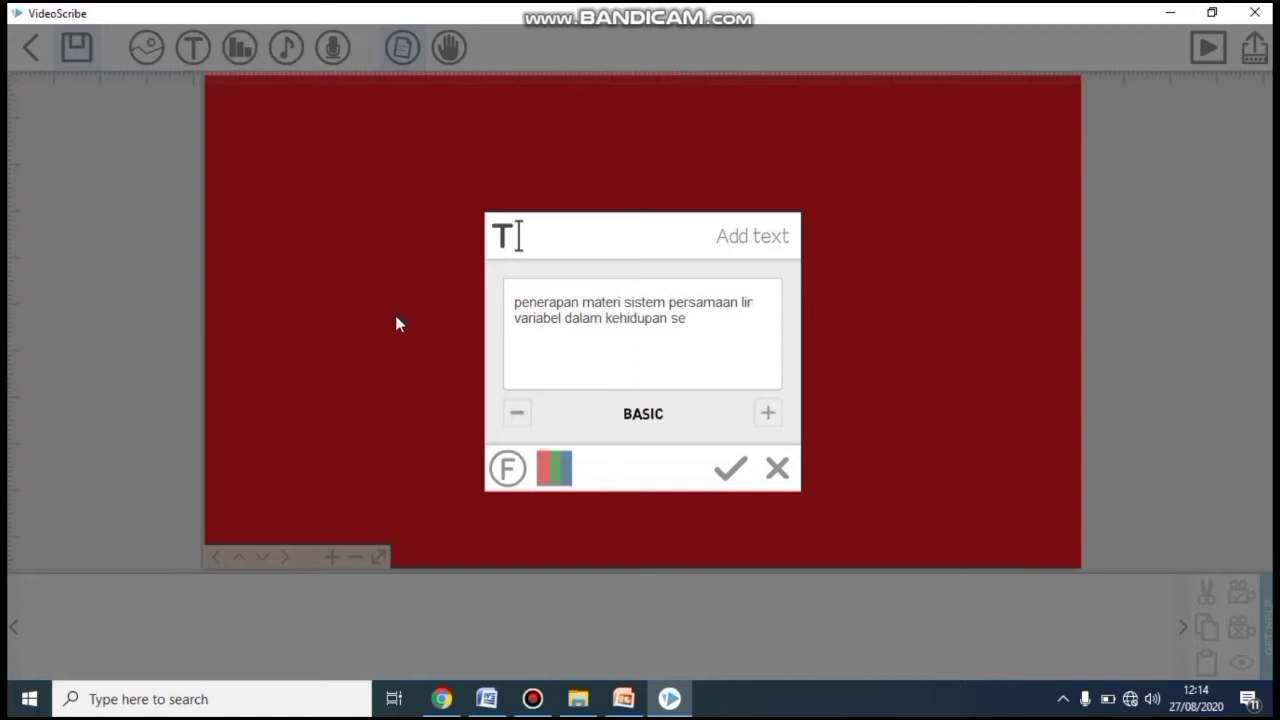
{"action": "type", "text": "hari-hari"}
{"action": "left_click", "coordinate": [554, 467]}
{"action": "left_click", "coordinate": [519, 451]}
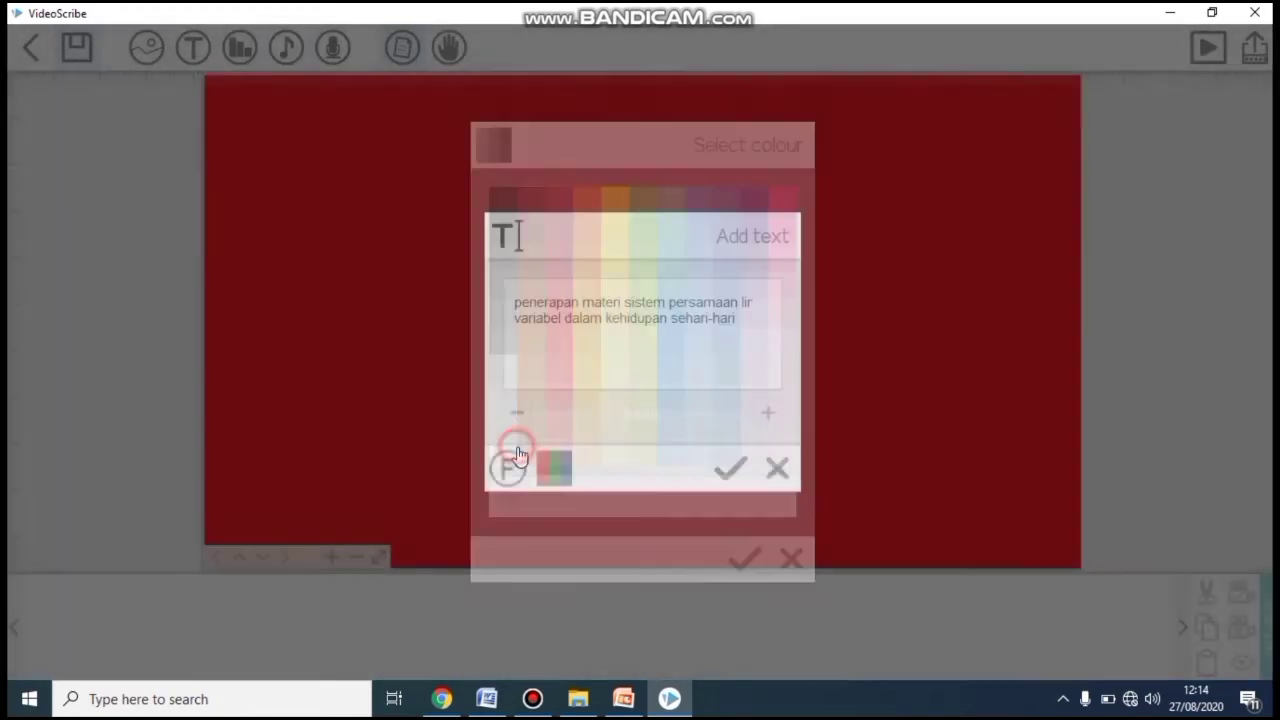
{"action": "left_click", "coordinate": [729, 470]}
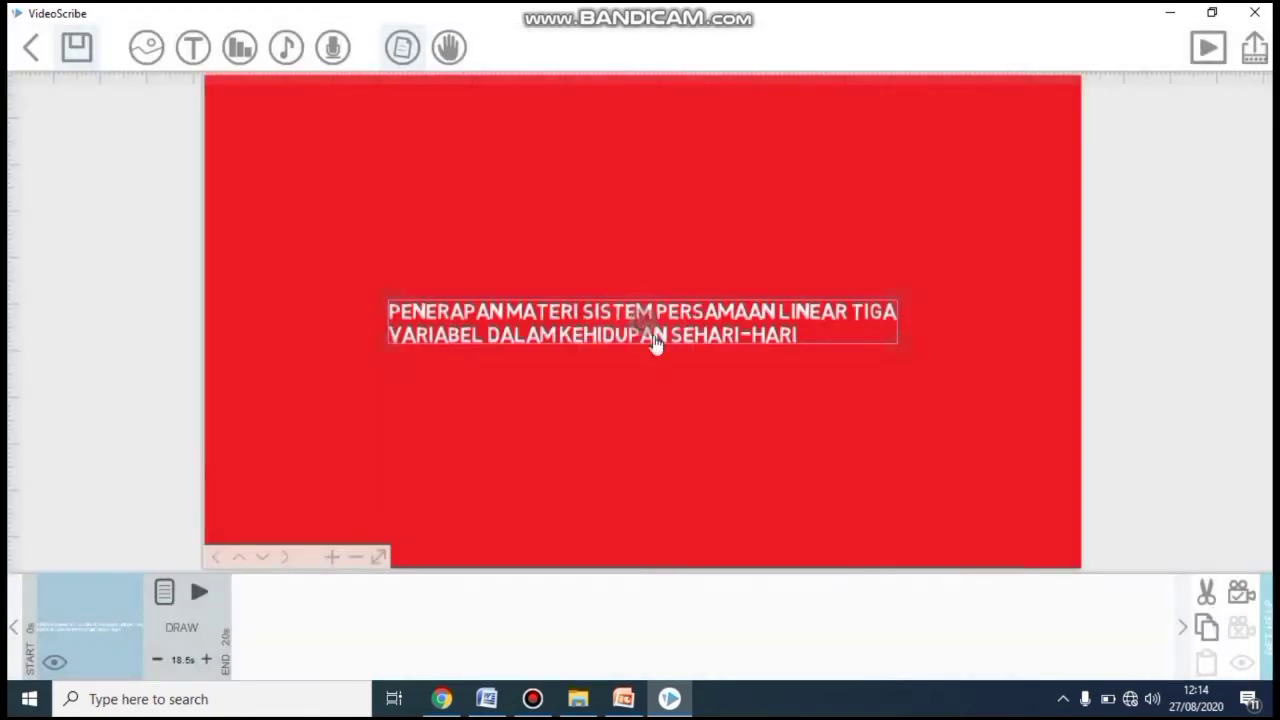
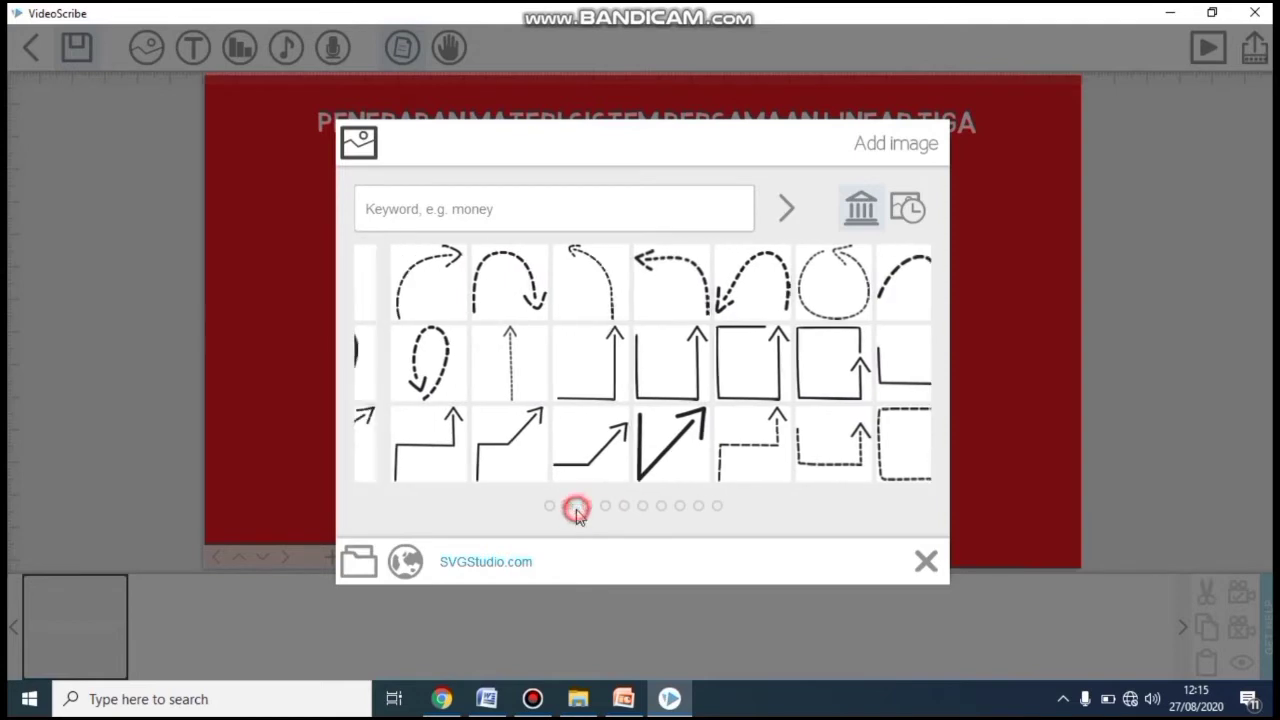
Insert the beige 3D L-shaped arrow from the image library and place it, shrunk and rotated 90°, under the left half of the title
{"action": "left_click", "coordinate": [584, 507]}
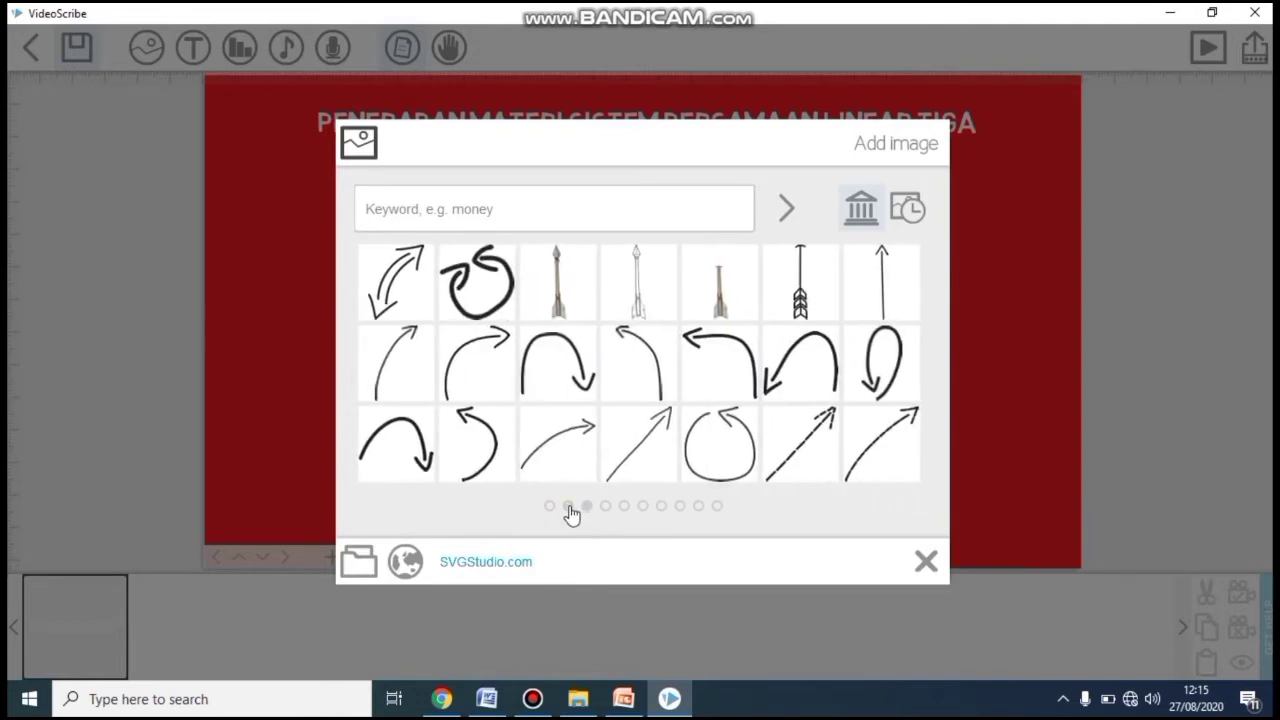
{"action": "left_click", "coordinate": [567, 505]}
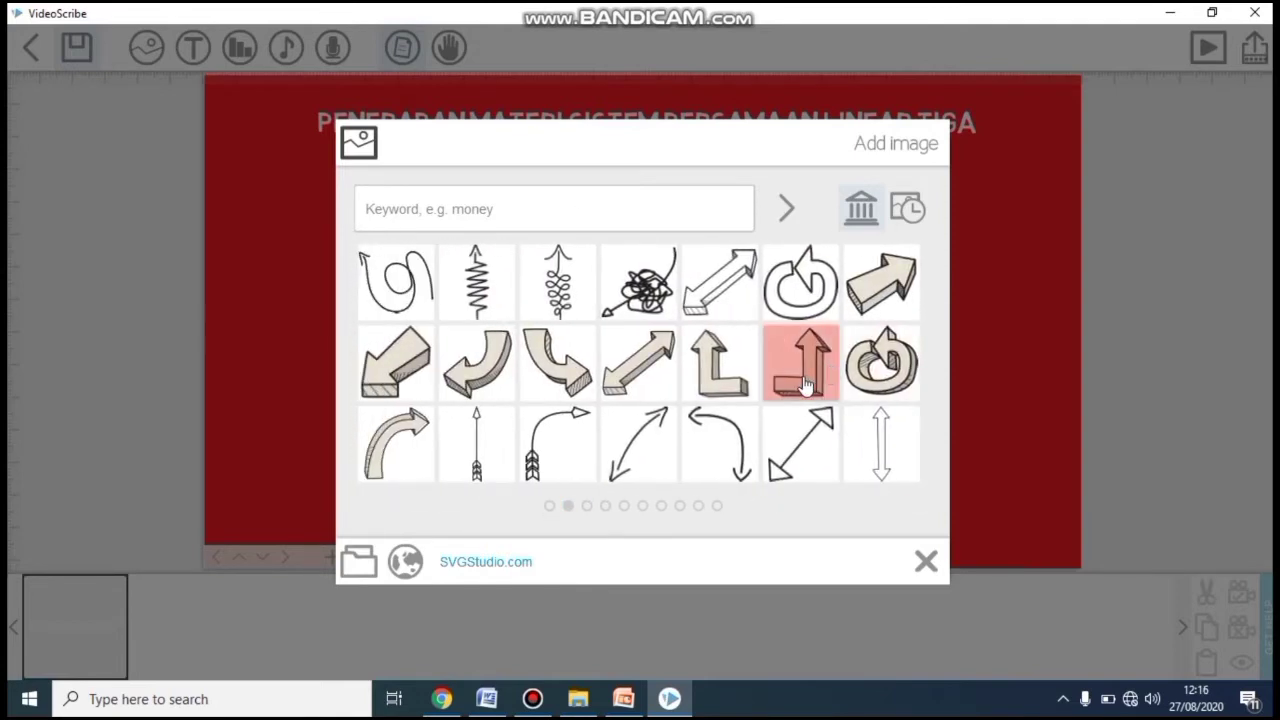
{"action": "left_click", "coordinate": [803, 378]}
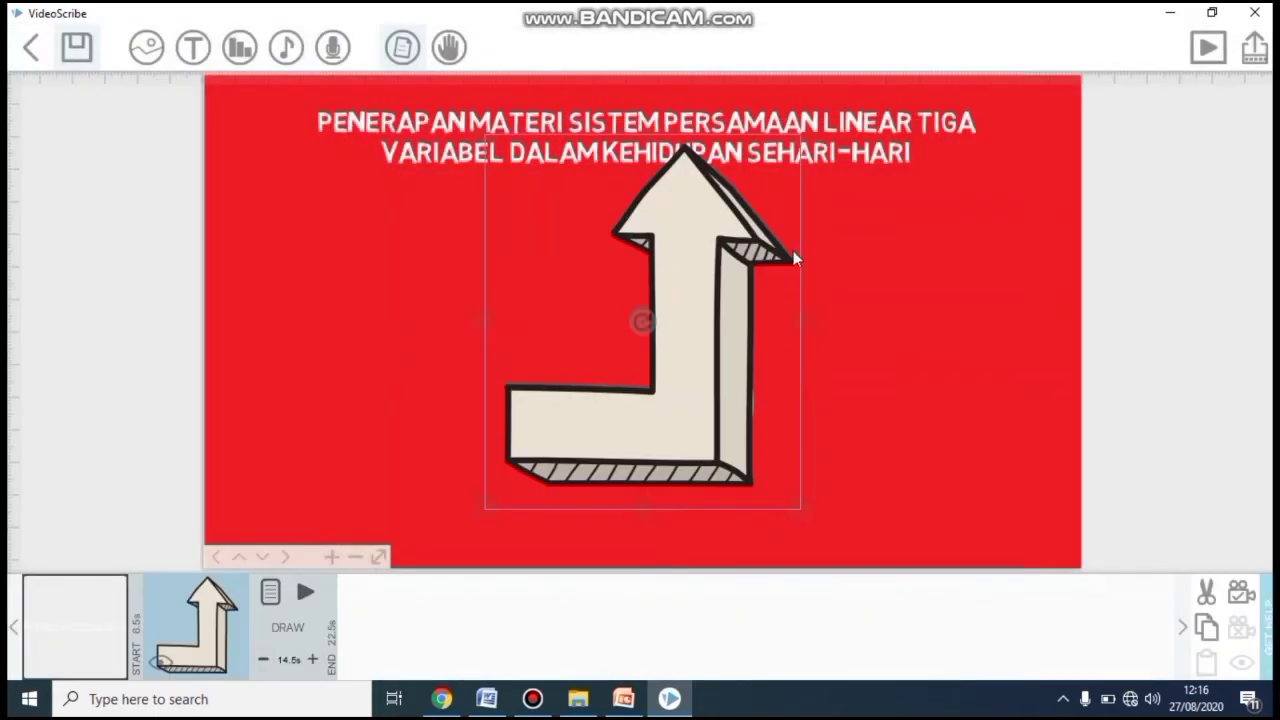
{"action": "left_click_drag", "start_coordinate": [803, 143], "coordinate": [719, 237]}
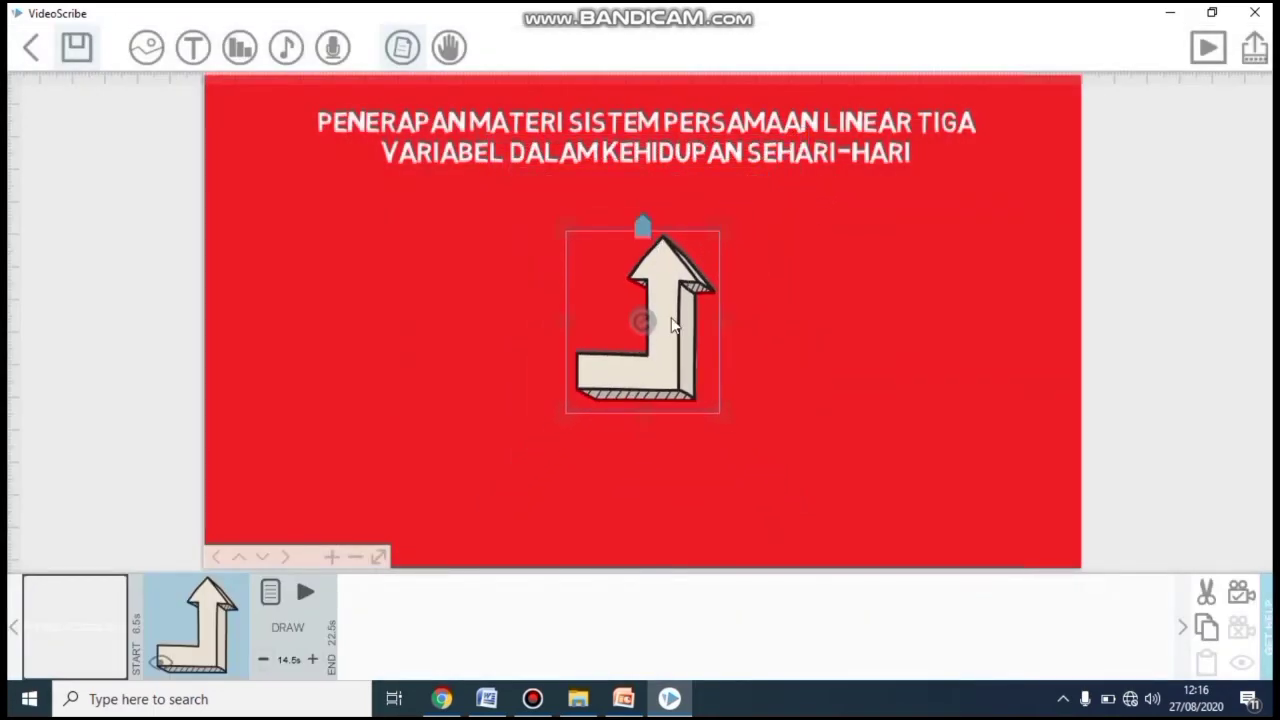
{"action": "left_click_drag", "start_coordinate": [641, 338], "coordinate": [530, 277]}
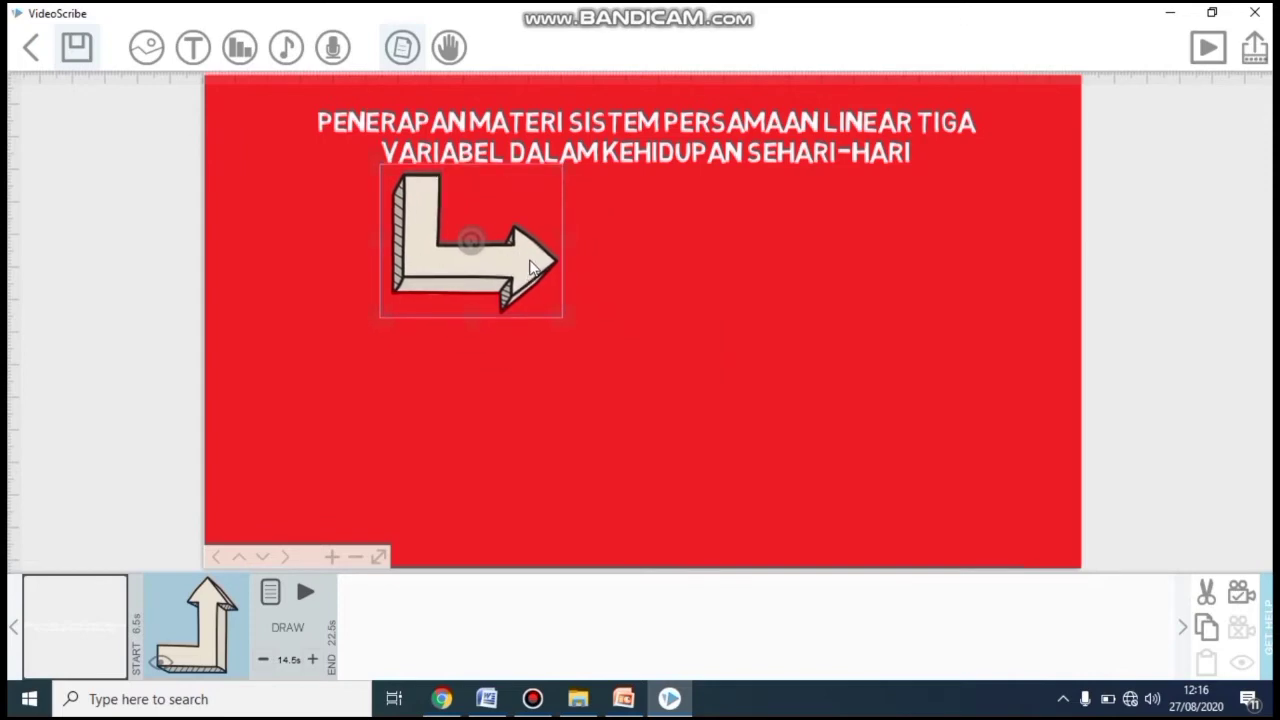
Set the arrow image's animate time to 3.5 seconds in its properties
{"action": "left_click", "coordinate": [270, 592]}
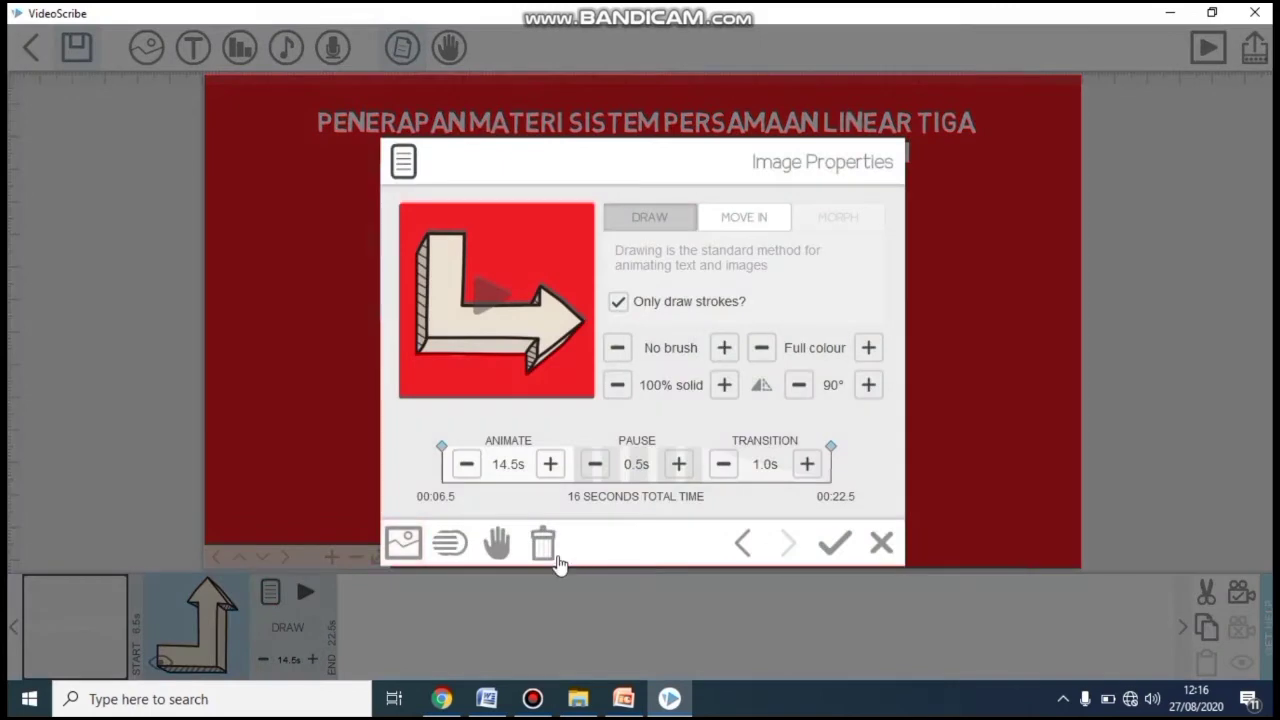
{"action": "left_click", "coordinate": [466, 464]}
{"action": "left_click", "coordinate": [466, 464]}
{"action": "left_click", "coordinate": [466, 464]}
{"action": "left_click", "coordinate": [466, 464]}
{"action": "left_click", "coordinate": [466, 464]}
{"action": "left_click", "coordinate": [466, 464]}
{"action": "left_click", "coordinate": [466, 464]}
{"action": "left_click", "coordinate": [466, 464]}
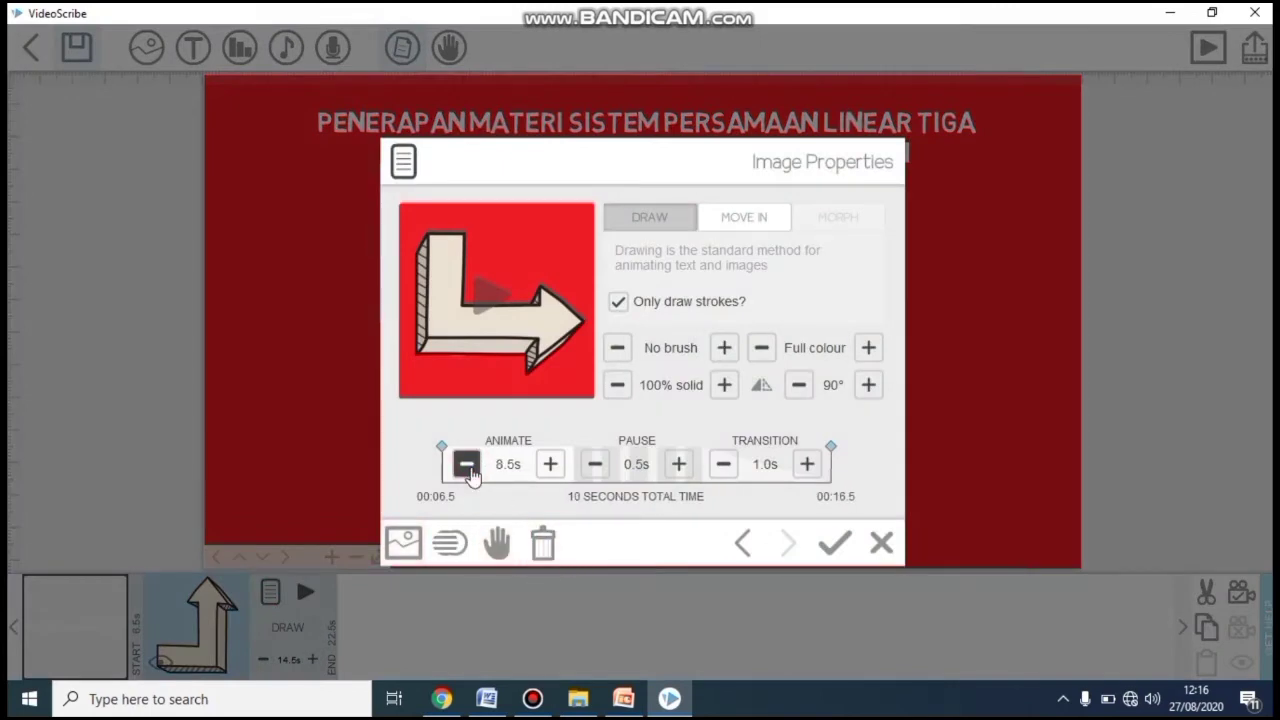
{"action": "double_click", "coordinate": [466, 464]}
{"action": "double_click", "coordinate": [466, 464]}
{"action": "double_click", "coordinate": [466, 464]}
{"action": "double_click", "coordinate": [466, 464]}
{"action": "double_click", "coordinate": [466, 464]}
Assign the orange crayon as the drawing hand for the arrow image
{"action": "left_click", "coordinate": [500, 543]}
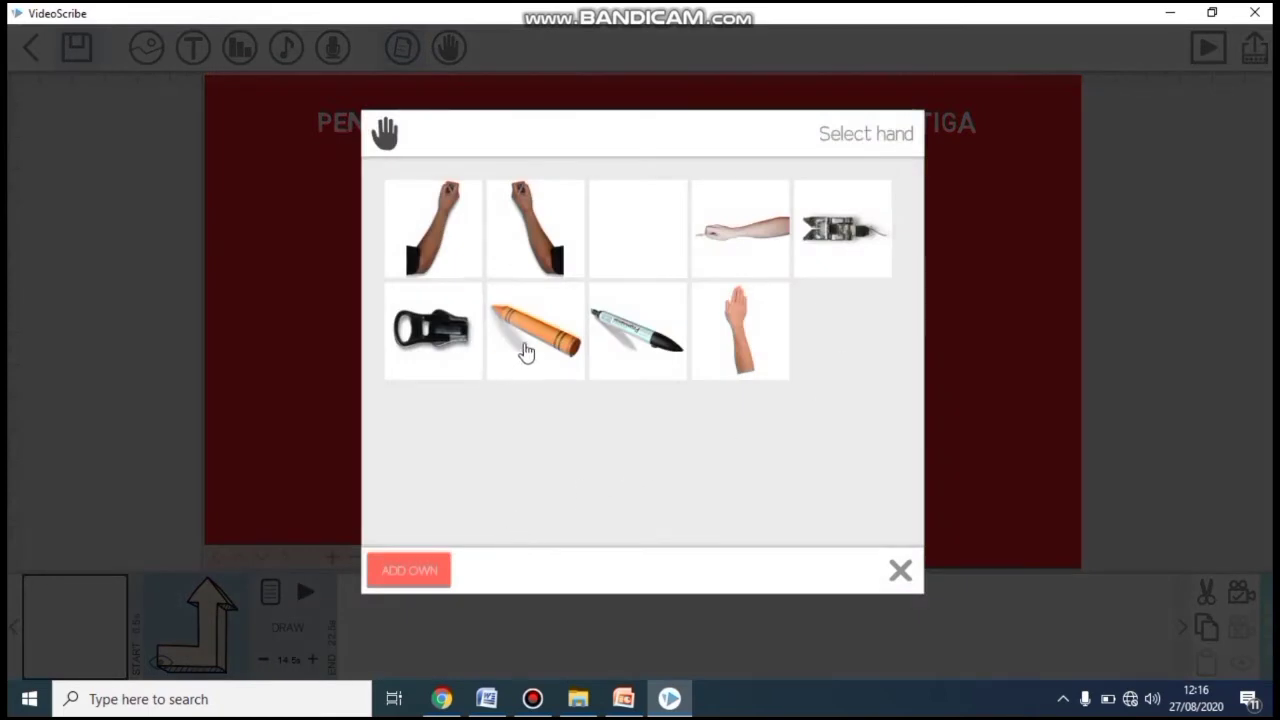
{"action": "left_click", "coordinate": [525, 350]}
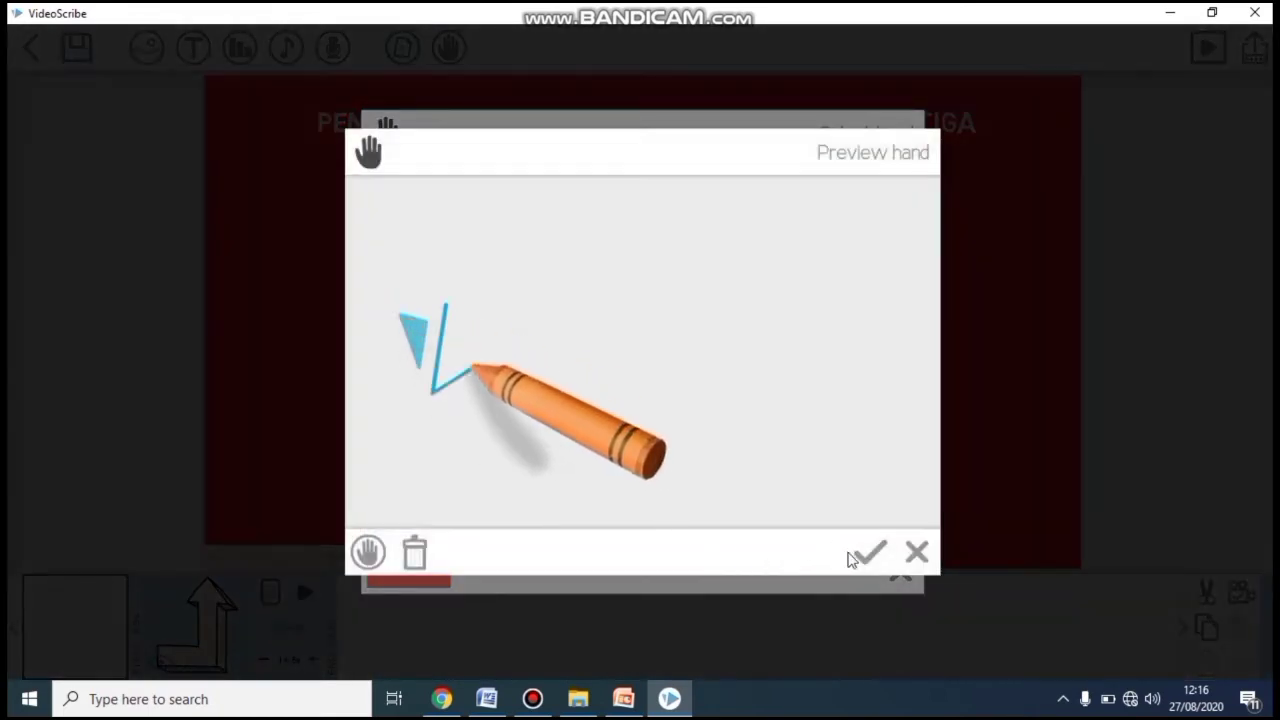
{"action": "left_click", "coordinate": [868, 553]}
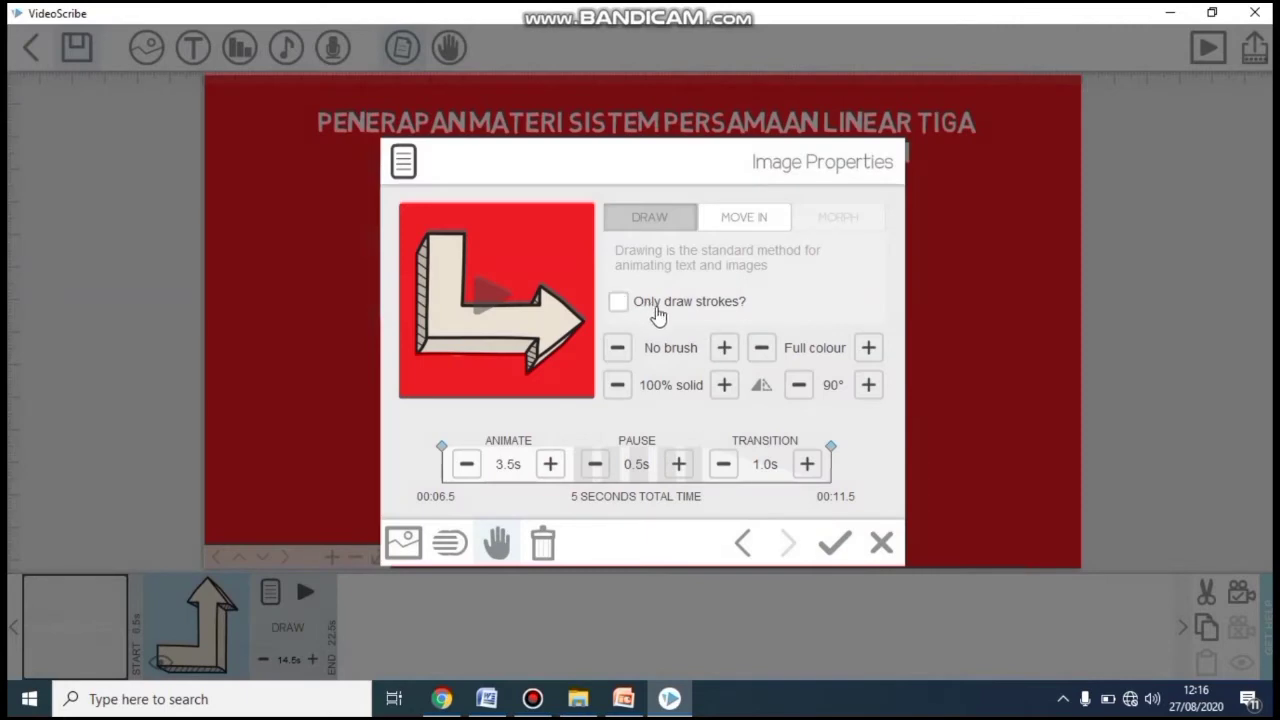
Set the arrow's transition time to 0.5 seconds, apply its properties, and preview its animation
{"action": "left_click", "coordinate": [724, 466]}
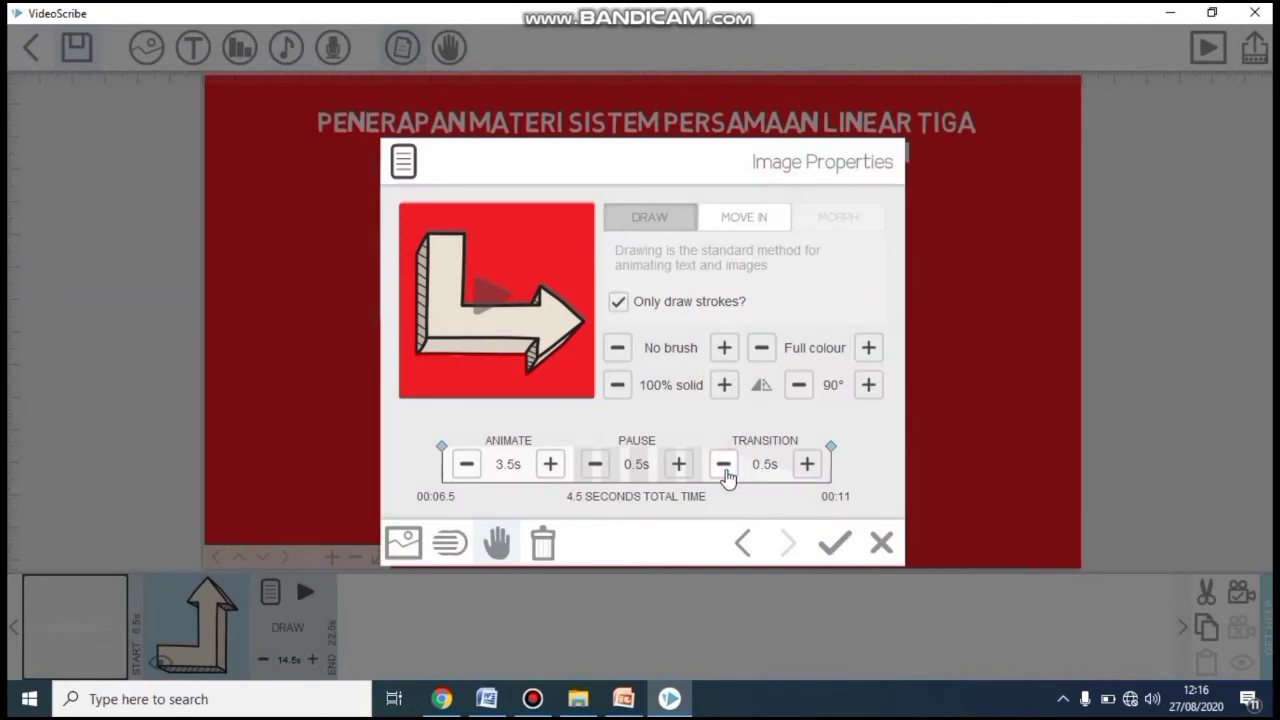
{"action": "left_click", "coordinate": [832, 543]}
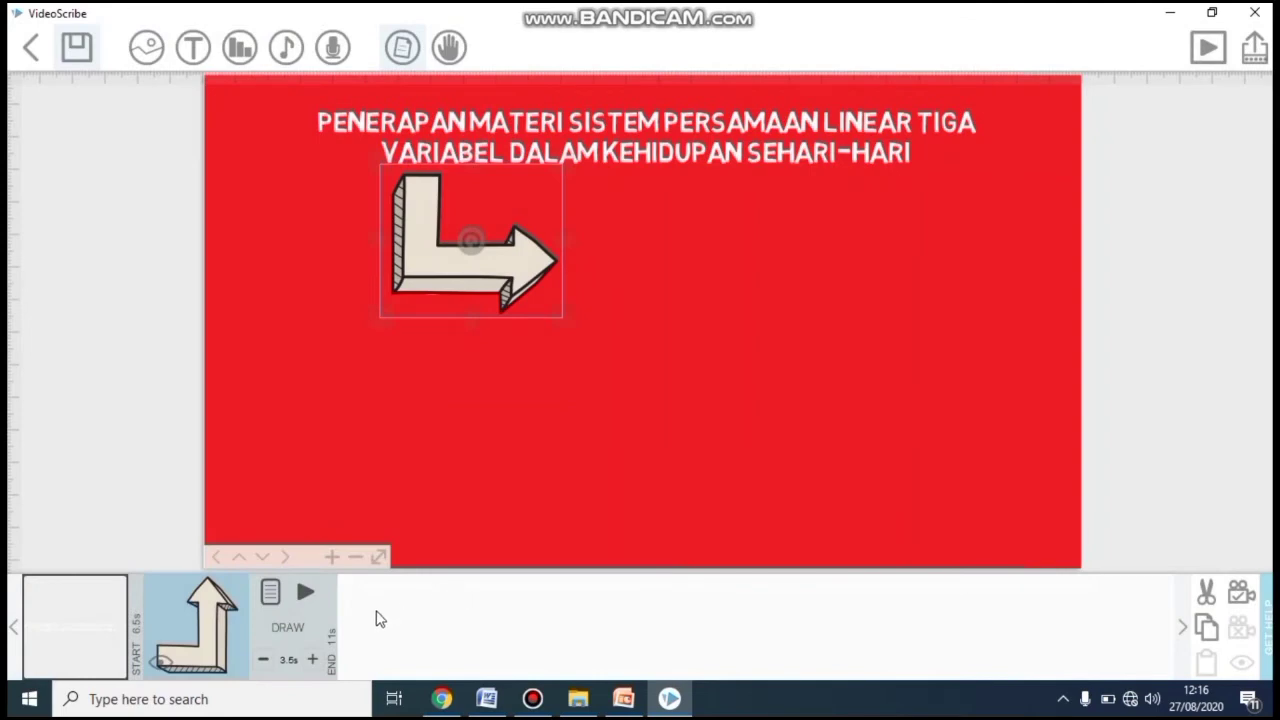
{"action": "left_click", "coordinate": [305, 592]}
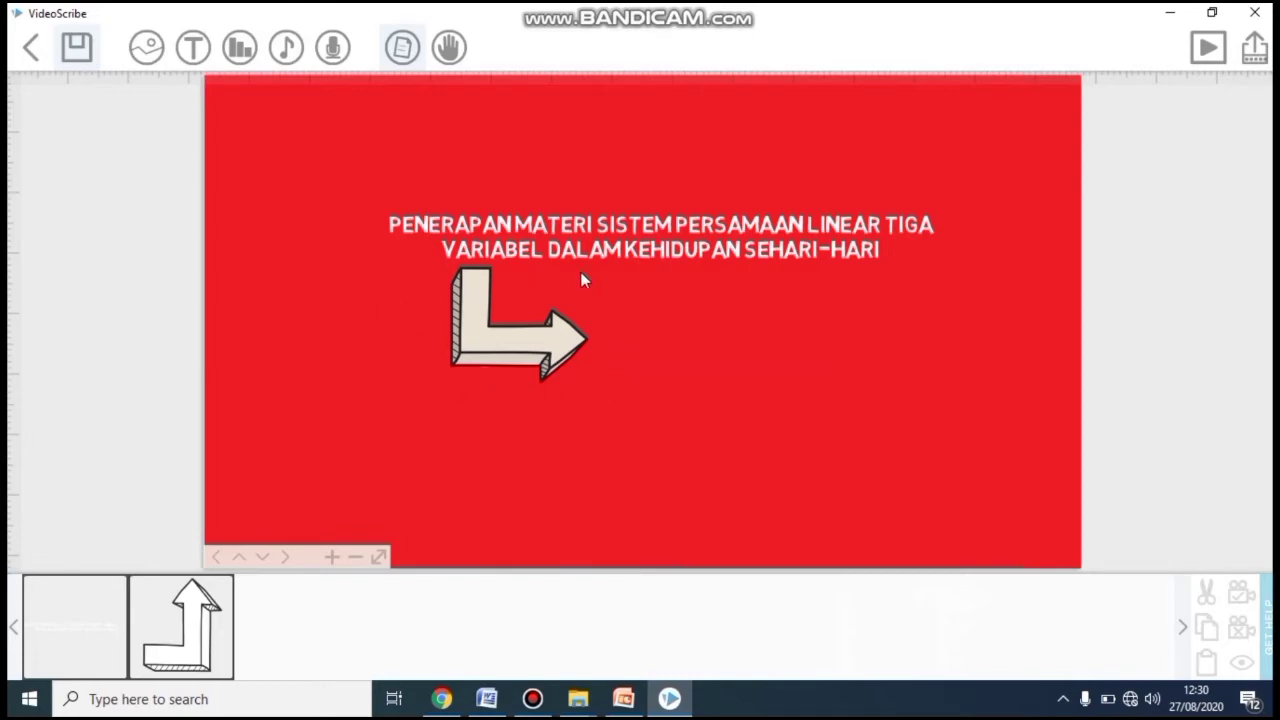
Add the white text "contoh penerapan sistem persamaan linear tiga variabel dalam kehidupan sehari-hari" over two lines and place it beside the arrow's tip
{"action": "left_click", "coordinate": [191, 50]}
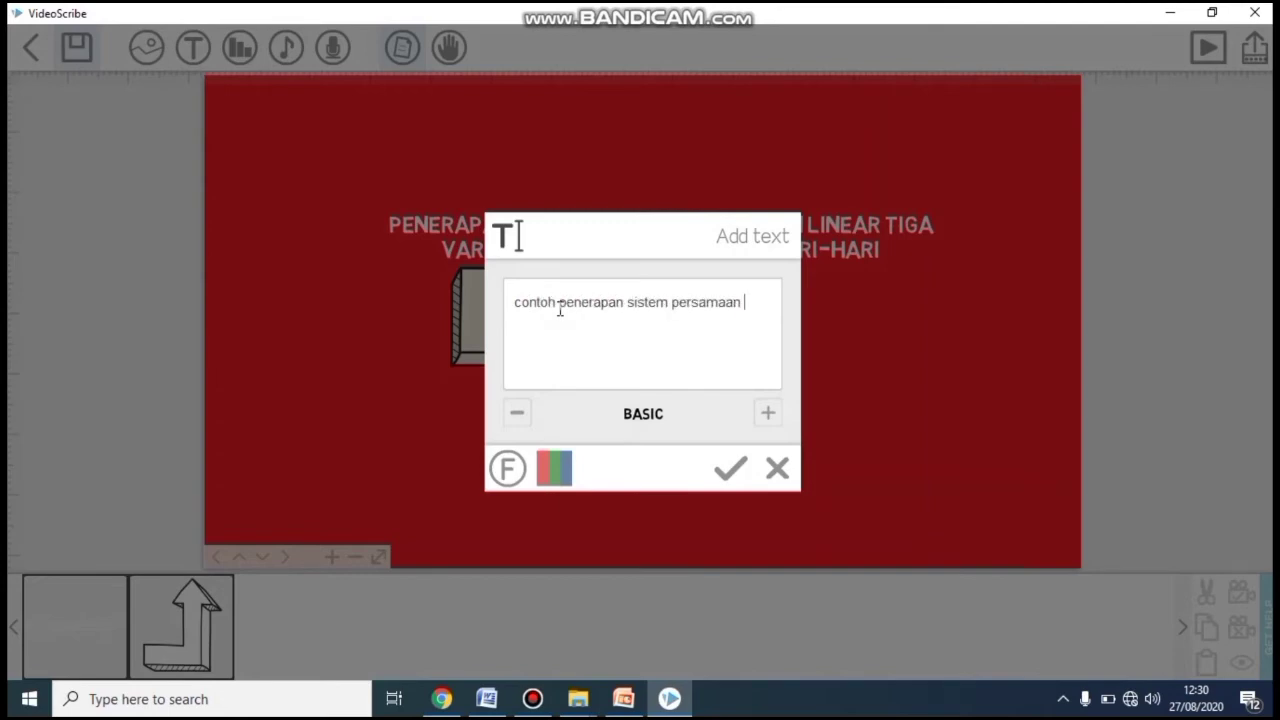
{"action": "type", "text": "contoh penerapan sistem persamaan line"}
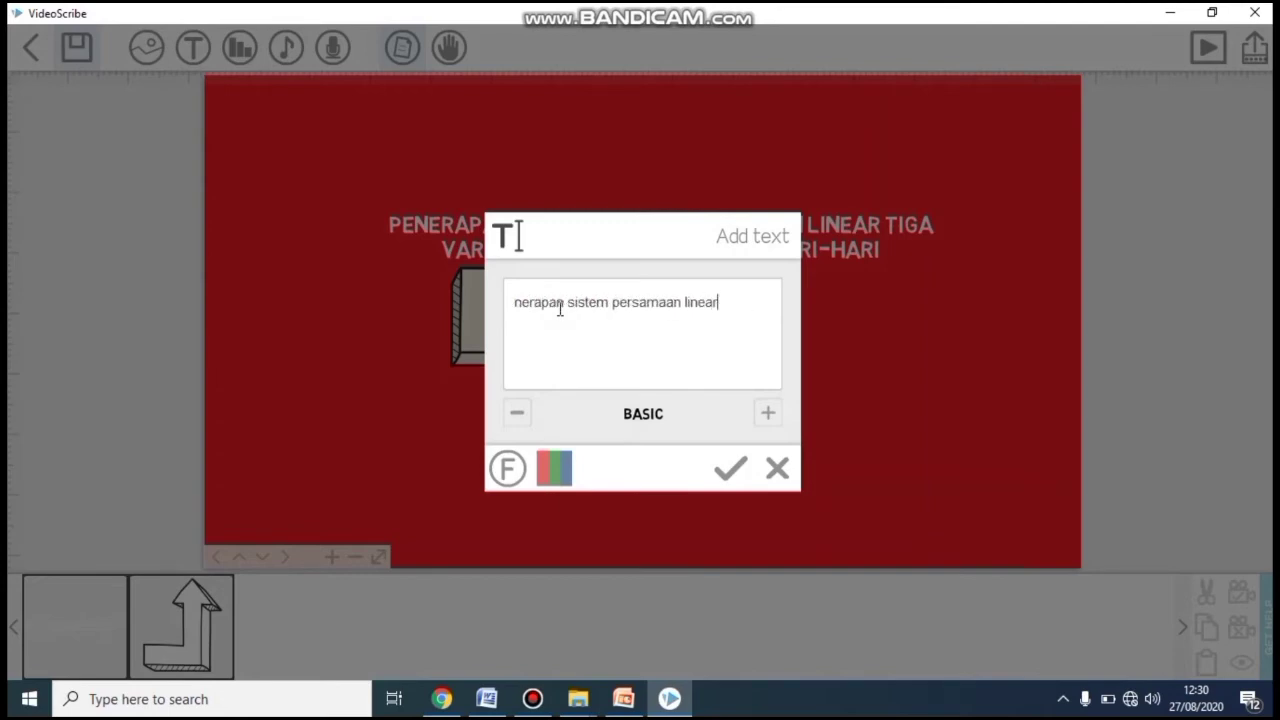
{"action": "key", "text": "Home"}
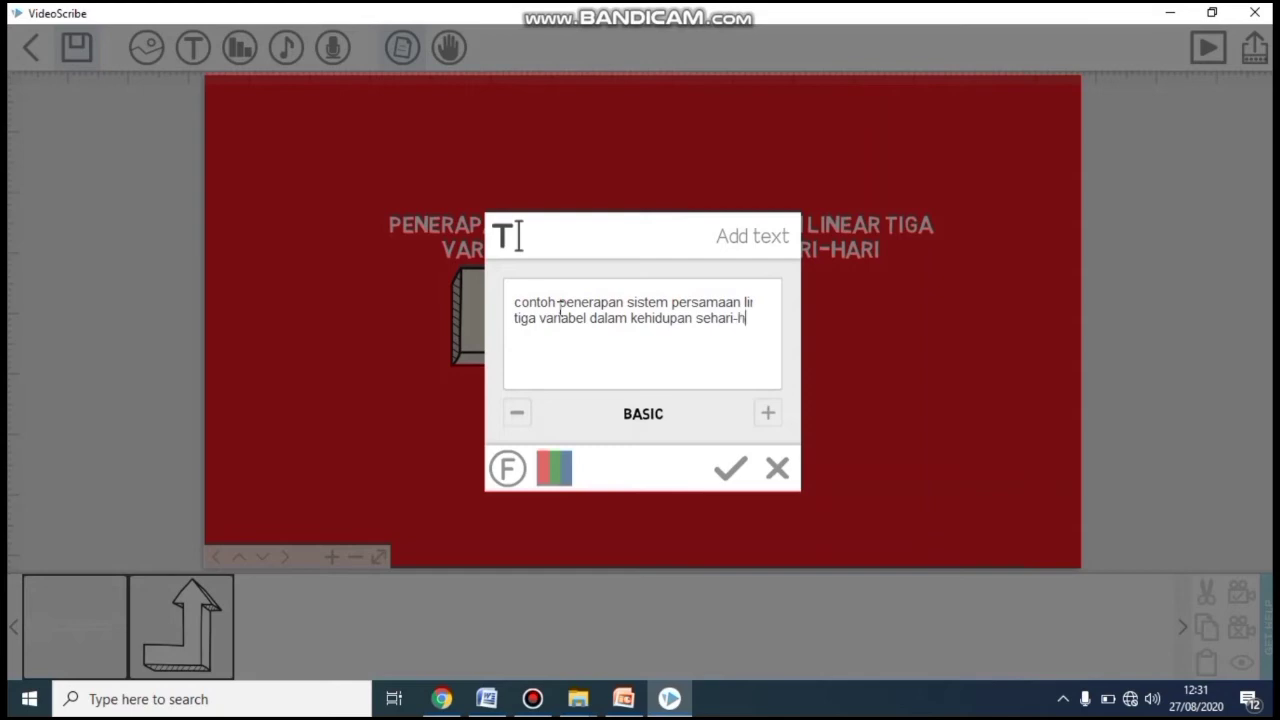
{"action": "type", "text": "ari"}
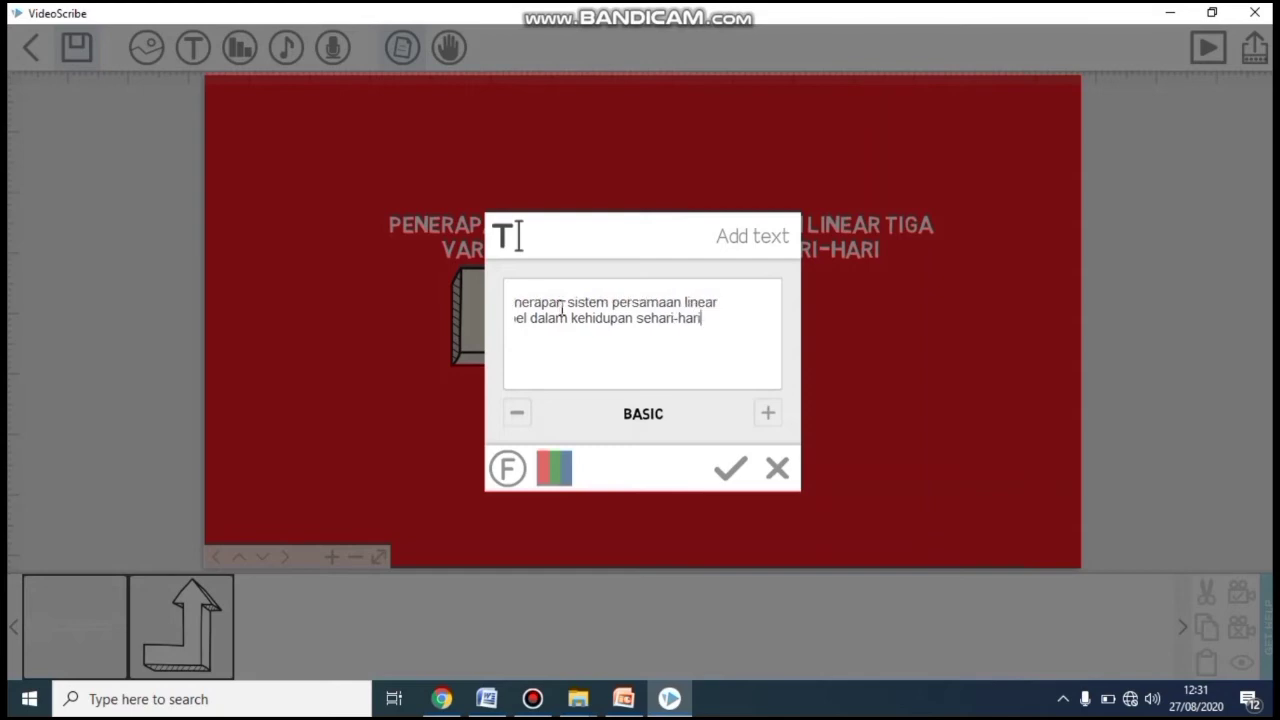
{"action": "left_click", "coordinate": [555, 470]}
{"action": "left_click", "coordinate": [503, 449]}
{"action": "left_click", "coordinate": [740, 557]}
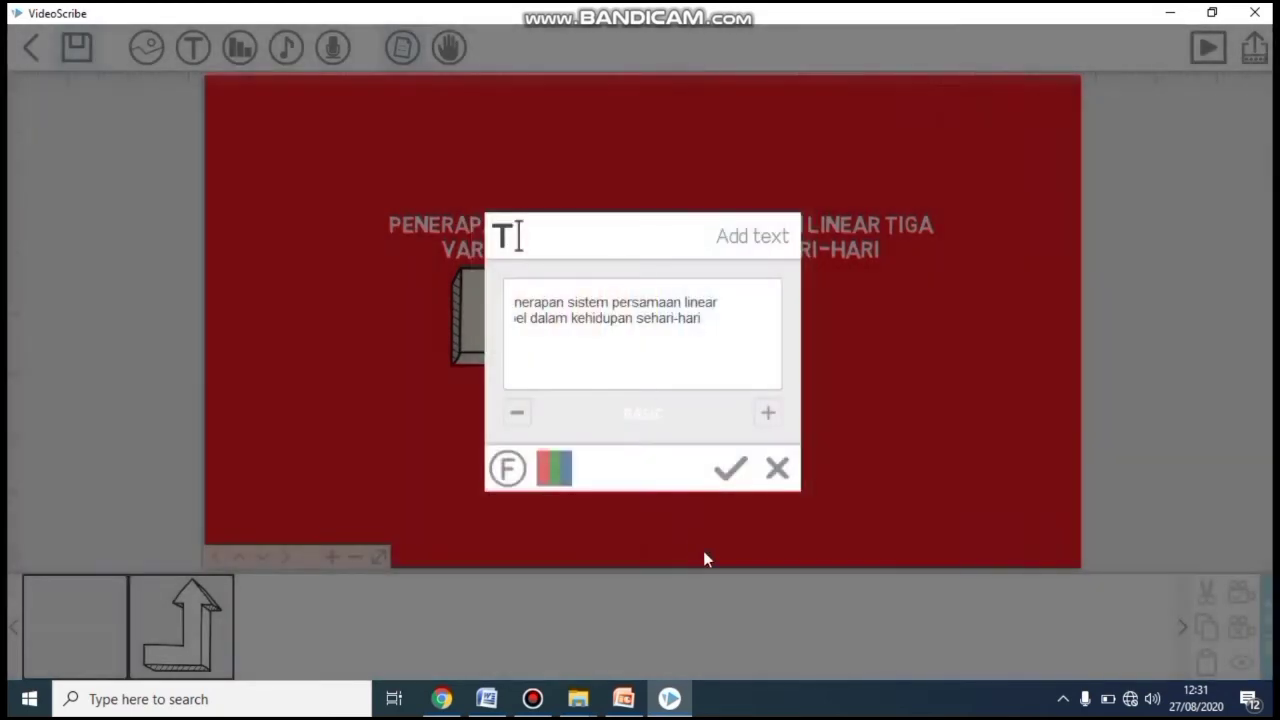
{"action": "left_click", "coordinate": [722, 472]}
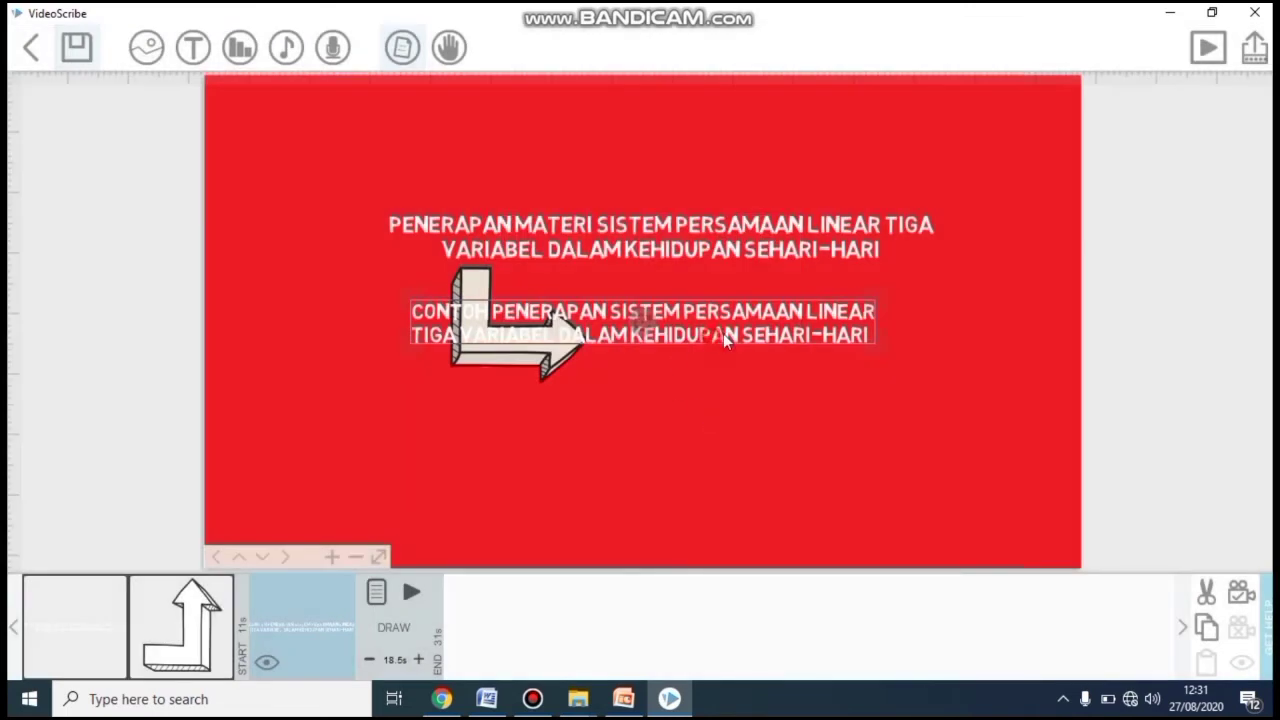
{"action": "left_click_drag", "start_coordinate": [723, 333], "coordinate": [895, 360]}
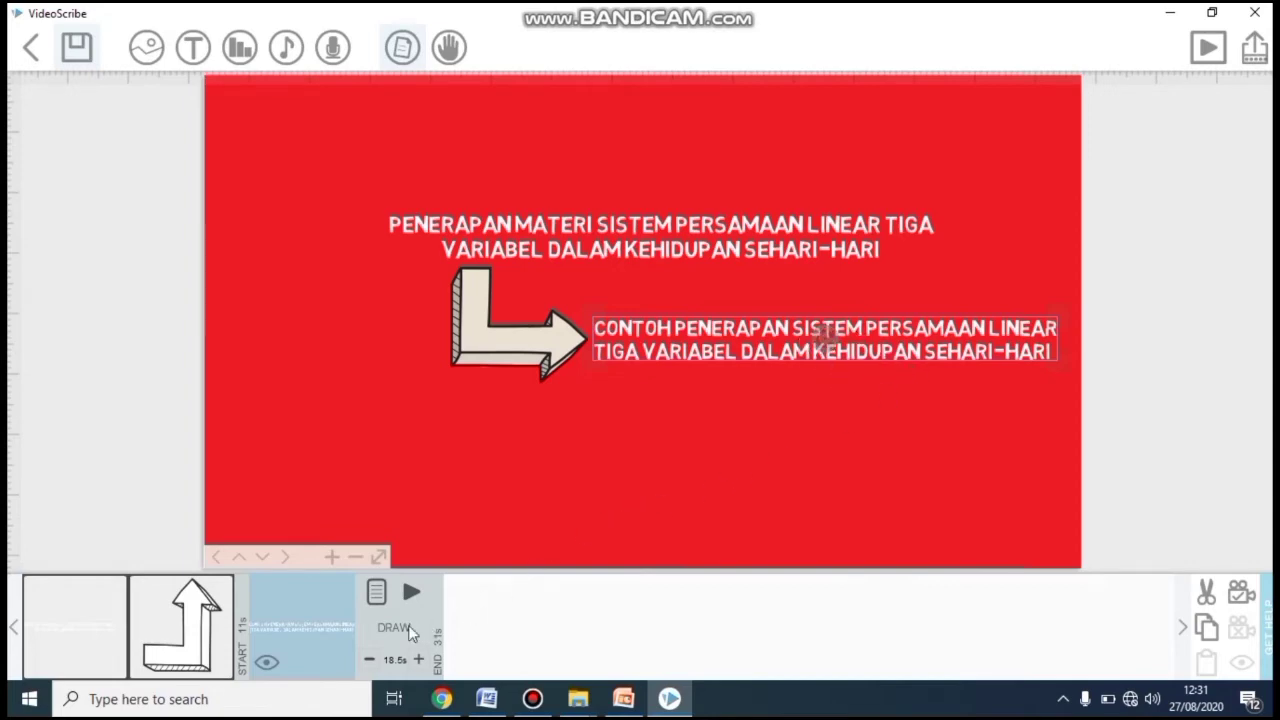
Set the animate time of the text beside the arrow to 1.5 seconds in its properties
{"action": "left_click", "coordinate": [376, 591]}
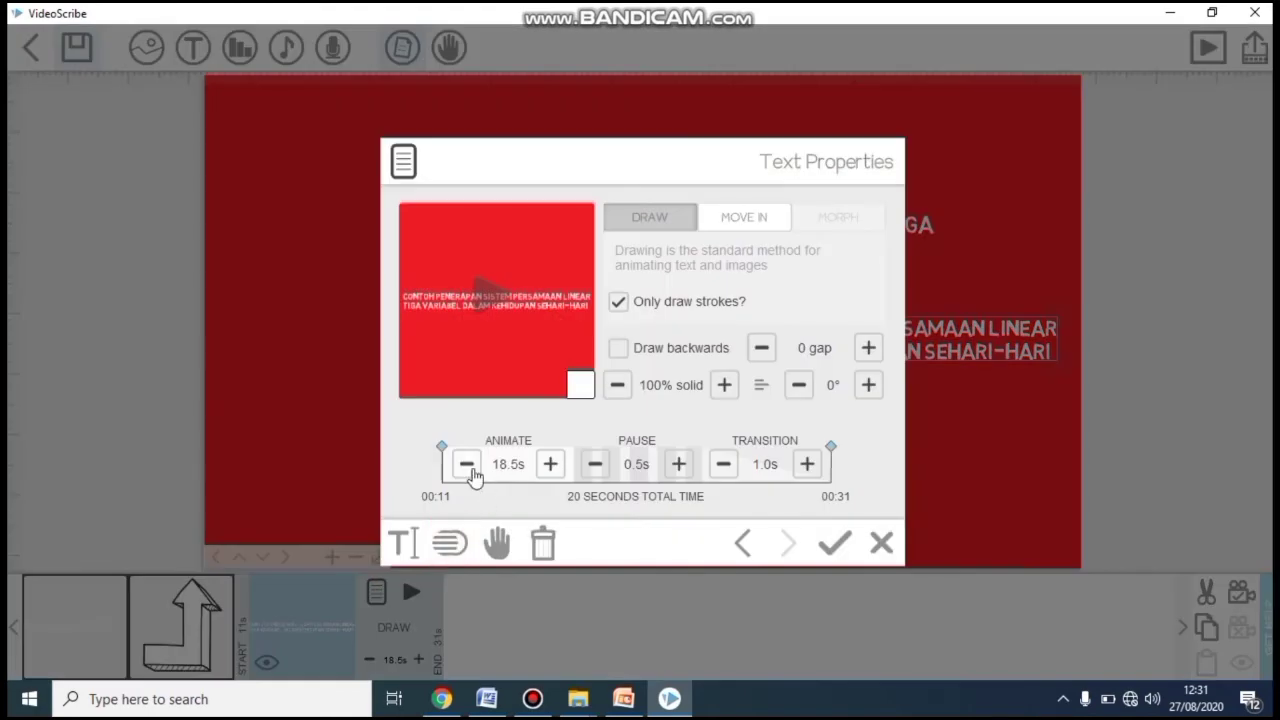
{"action": "left_click", "coordinate": [466, 464]}
{"action": "left_click", "coordinate": [466, 464]}
{"action": "left_click", "coordinate": [466, 464]}
{"action": "left_click", "coordinate": [466, 464]}
{"action": "left_click", "coordinate": [466, 464]}
{"action": "left_click", "coordinate": [466, 464]}
{"action": "left_click", "coordinate": [466, 464]}
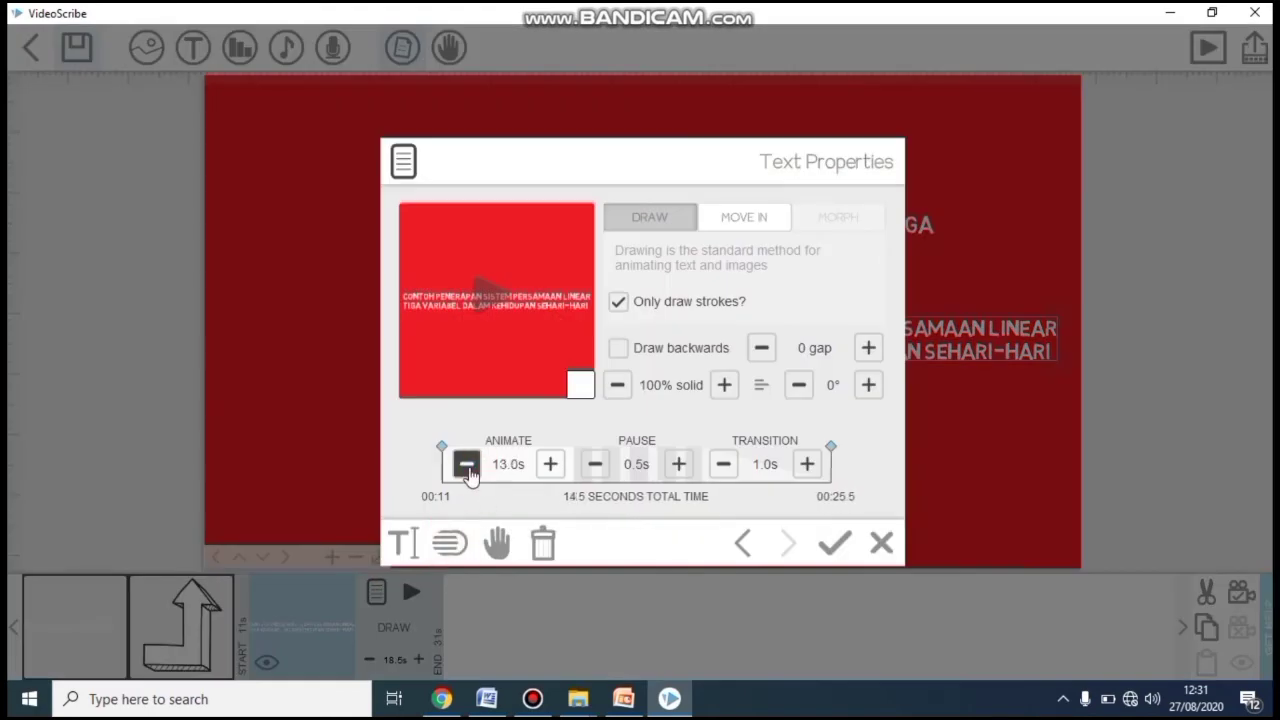
{"action": "left_click", "coordinate": [466, 464]}
{"action": "left_click", "coordinate": [466, 464]}
{"action": "left_click", "coordinate": [466, 464]}
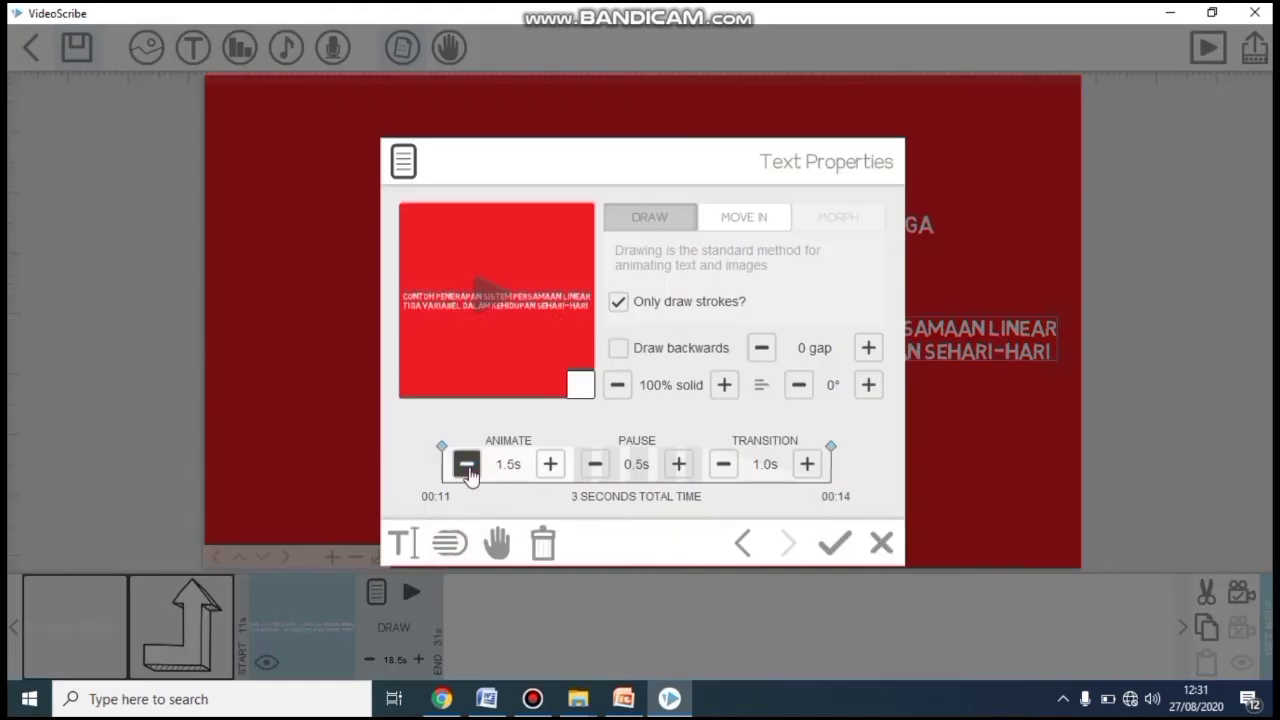
Assign the second dark-sleeved arm as the drawing hand for the text beside the arrow, apply its properties, and preview its animation
{"action": "left_click", "coordinate": [498, 543]}
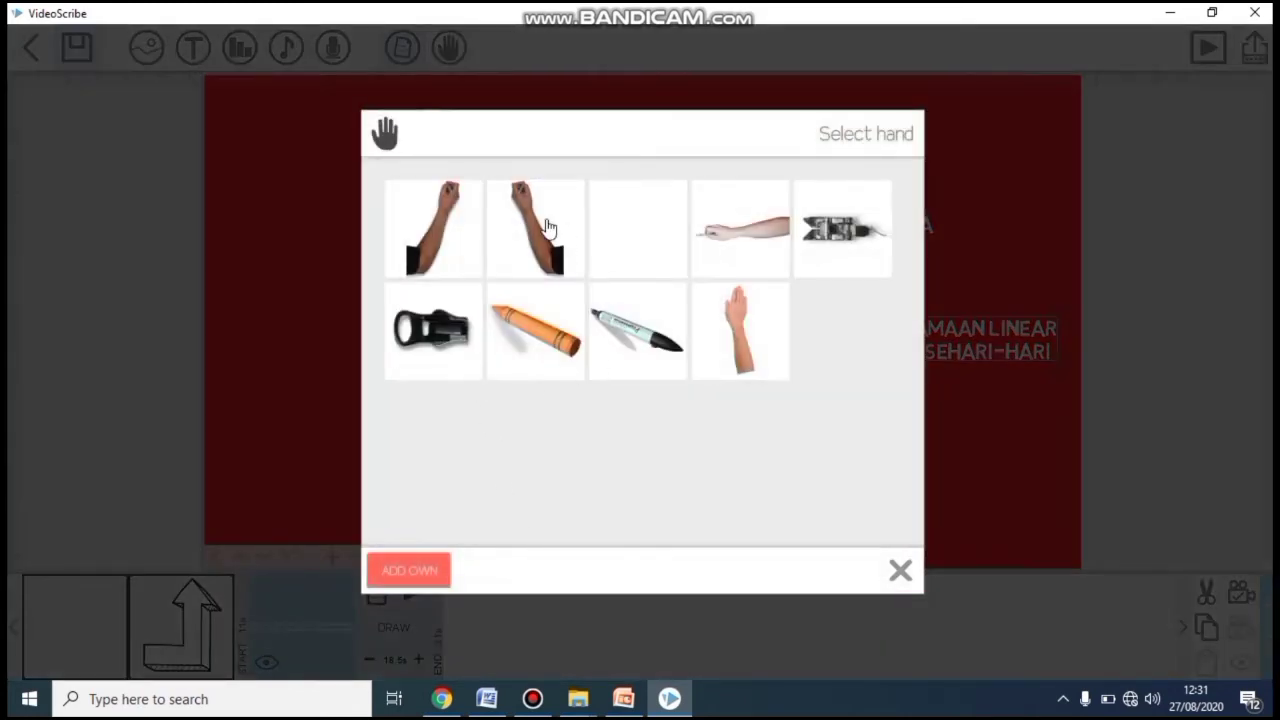
{"action": "left_click", "coordinate": [547, 223]}
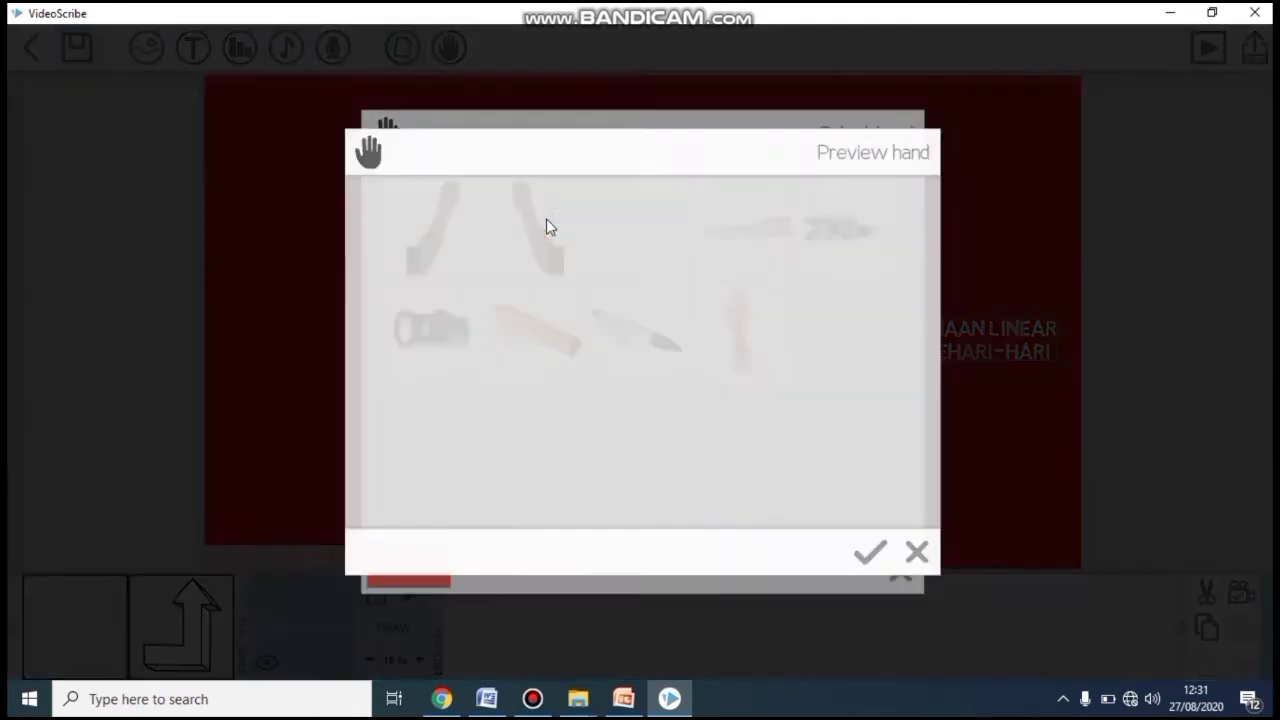
{"action": "left_click", "coordinate": [870, 557]}
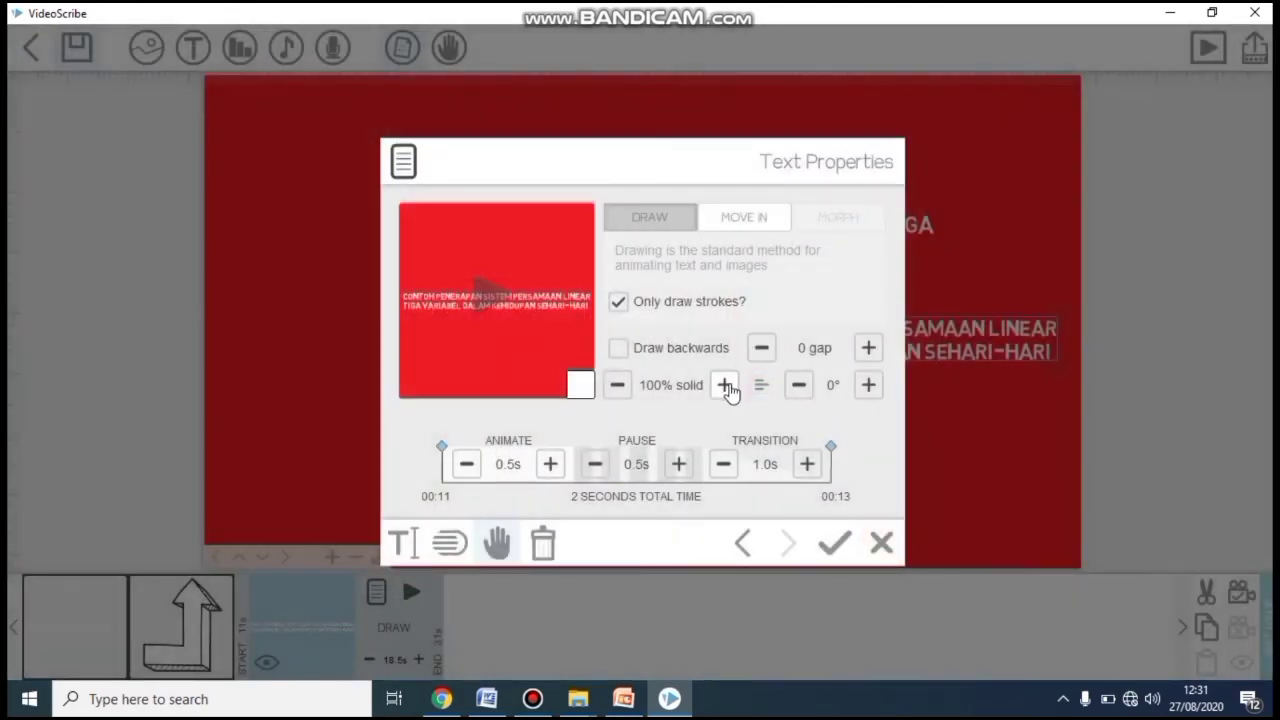
{"action": "left_click", "coordinate": [834, 543]}
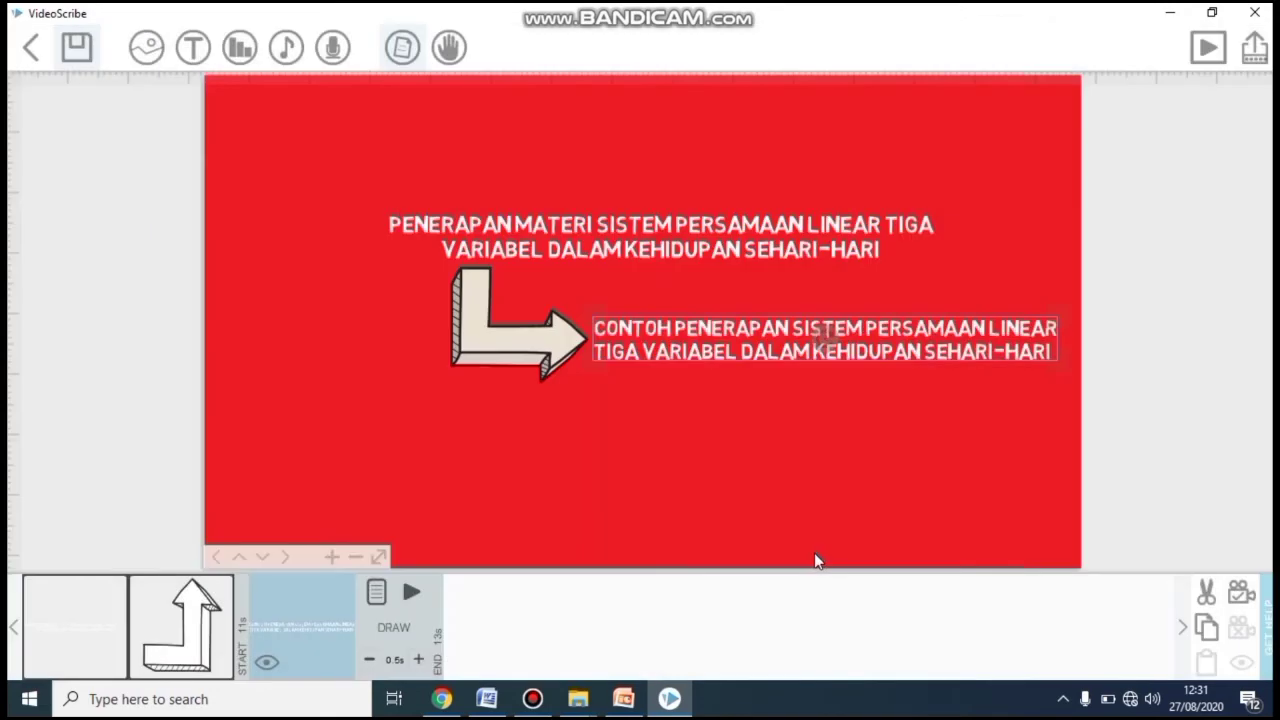
{"action": "left_click", "coordinate": [411, 592]}
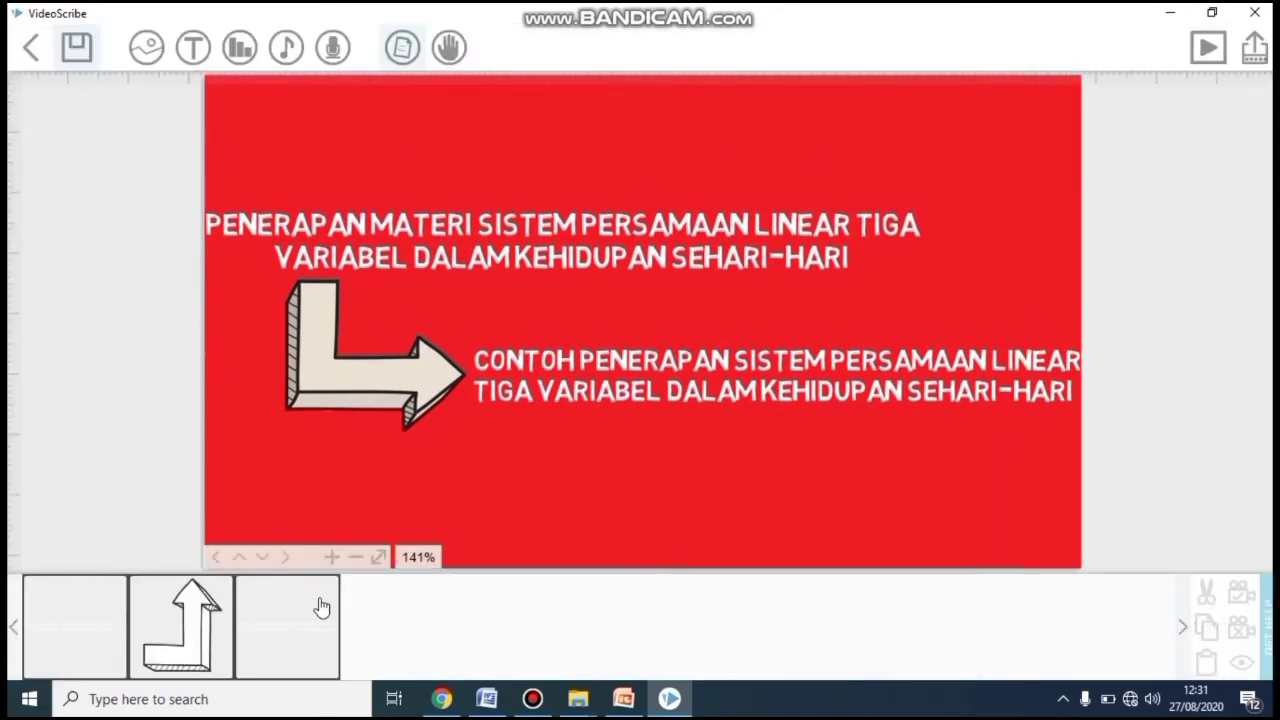
Set the animate time of the text beside the arrow to 3.0 seconds, apply it, and preview the animation
{"action": "left_click", "coordinate": [320, 607]}
{"action": "left_click", "coordinate": [376, 592]}
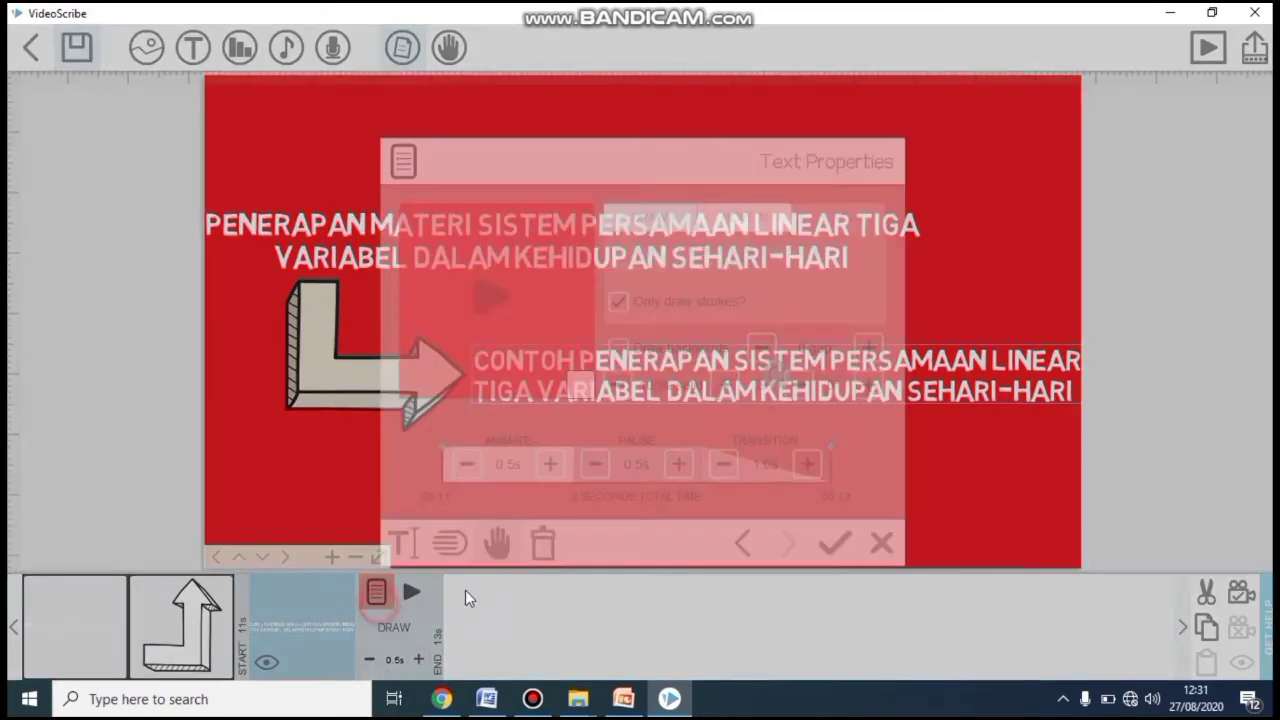
{"action": "left_click", "coordinate": [550, 466]}
{"action": "left_click", "coordinate": [550, 466]}
{"action": "left_click", "coordinate": [550, 466]}
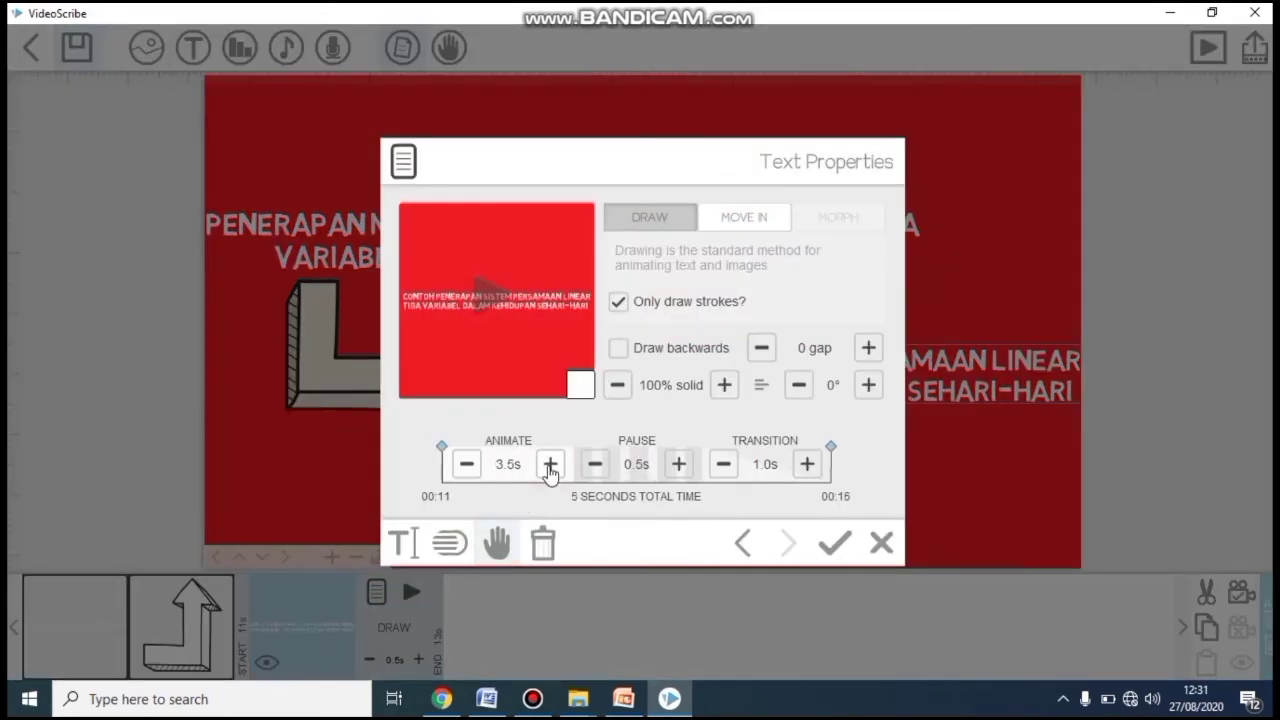
{"action": "left_click", "coordinate": [460, 465]}
{"action": "left_click", "coordinate": [834, 542]}
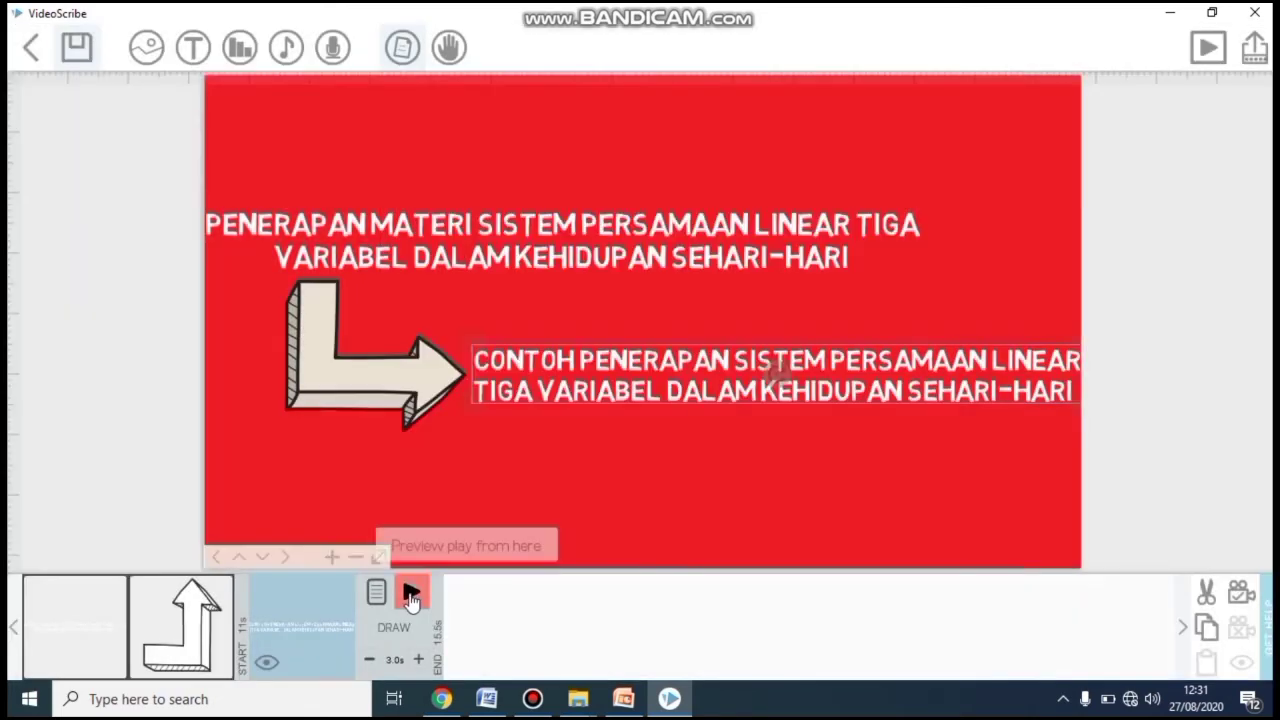
{"action": "left_click", "coordinate": [411, 592]}
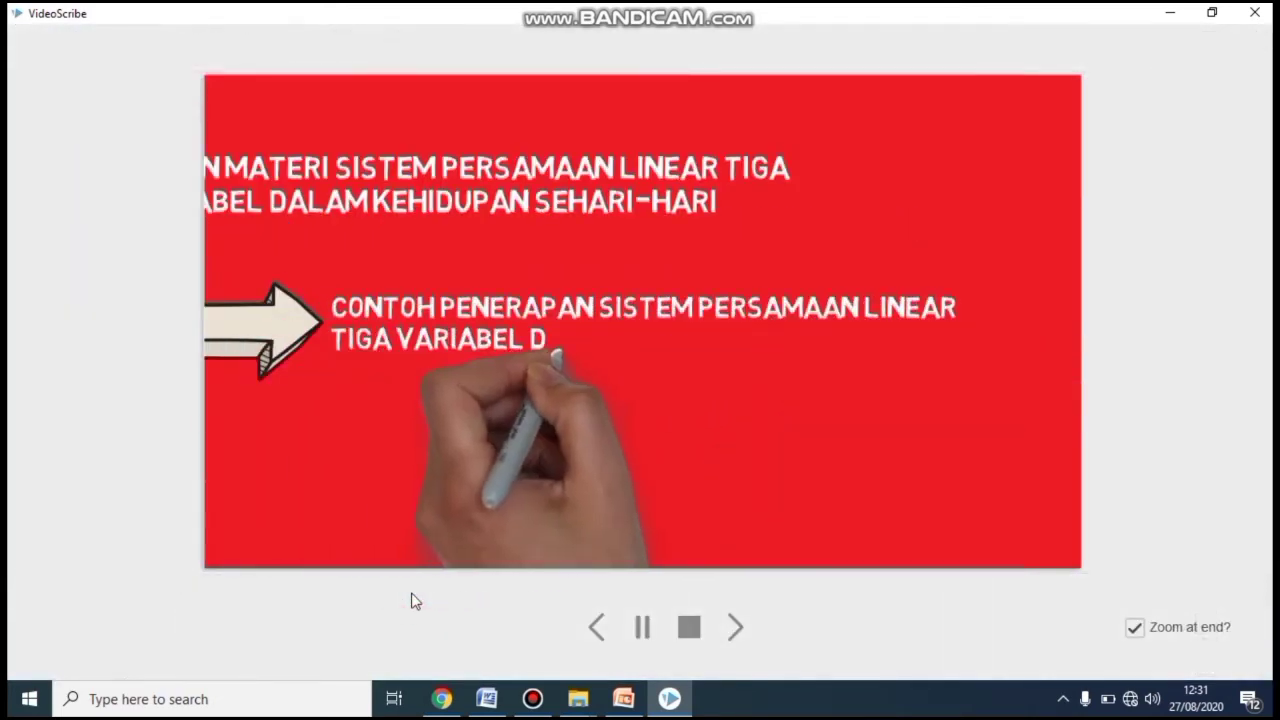
{"action": "left_click", "coordinate": [689, 627]}
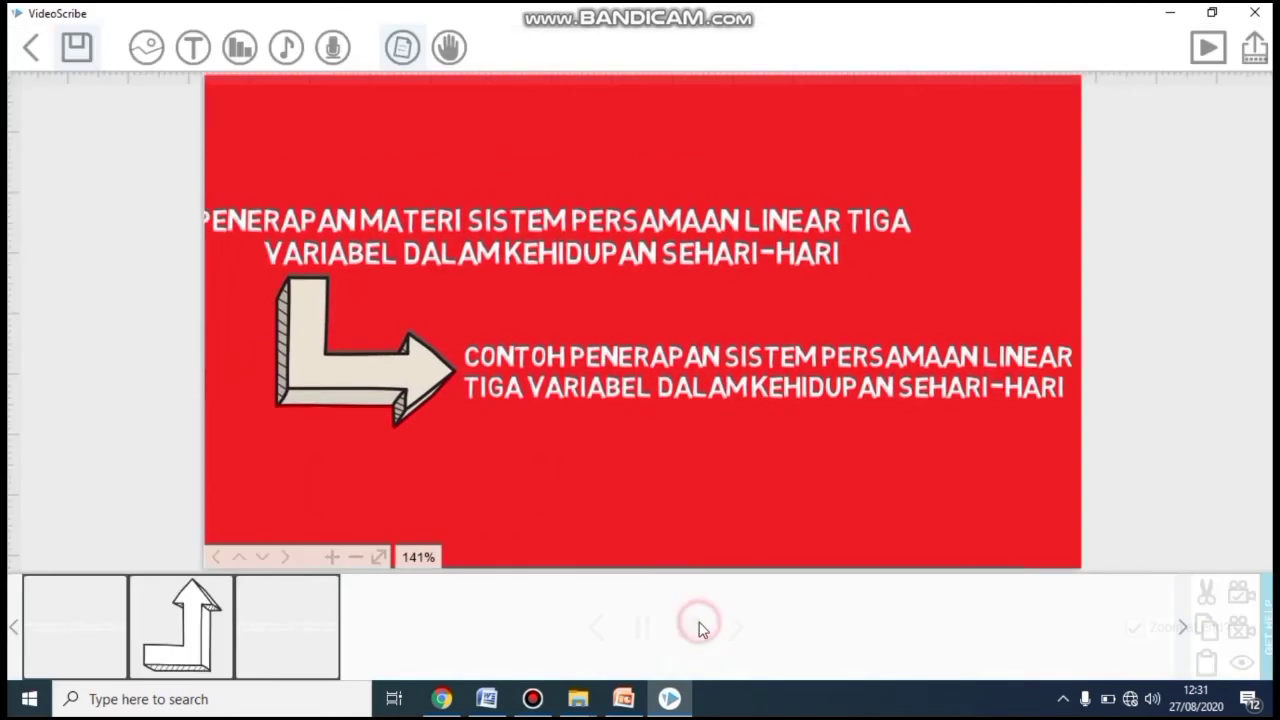
Browse the image library's arrow category and add the black three-headed arrow with two short branches and one long shaft
{"action": "left_click", "coordinate": [147, 47]}
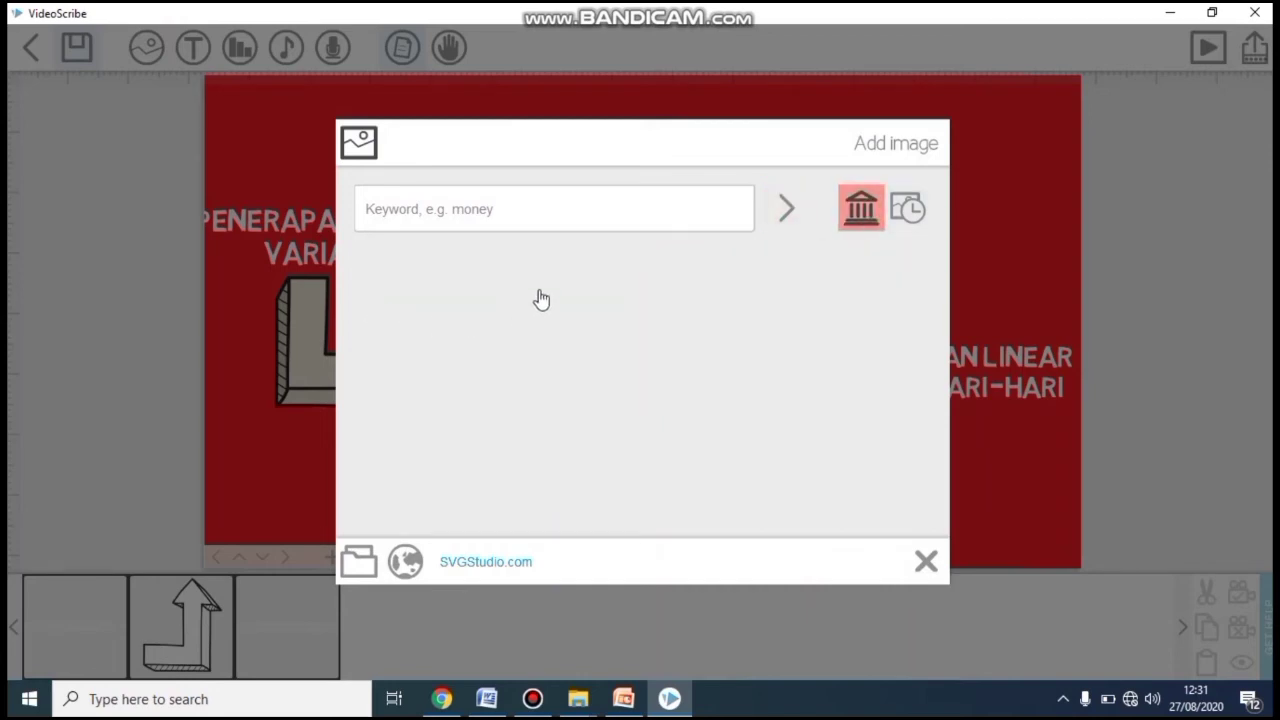
{"action": "left_click", "coordinate": [418, 295]}
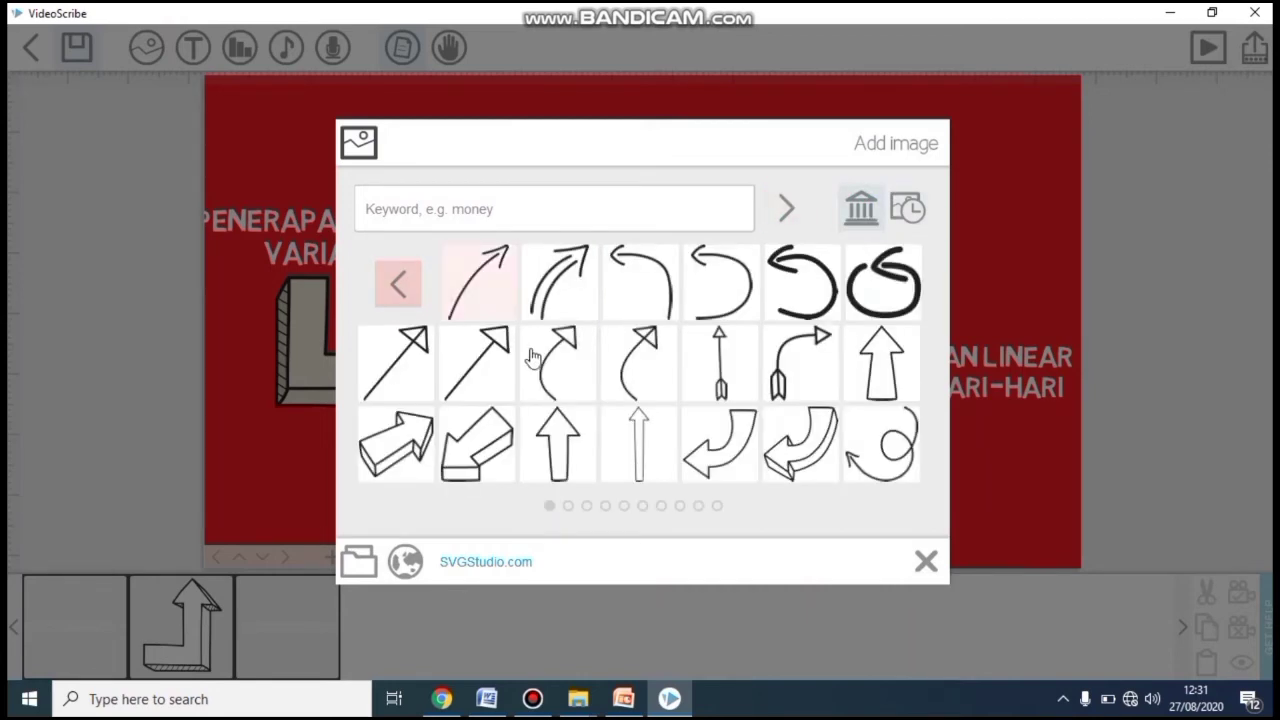
{"action": "left_click", "coordinate": [607, 505]}
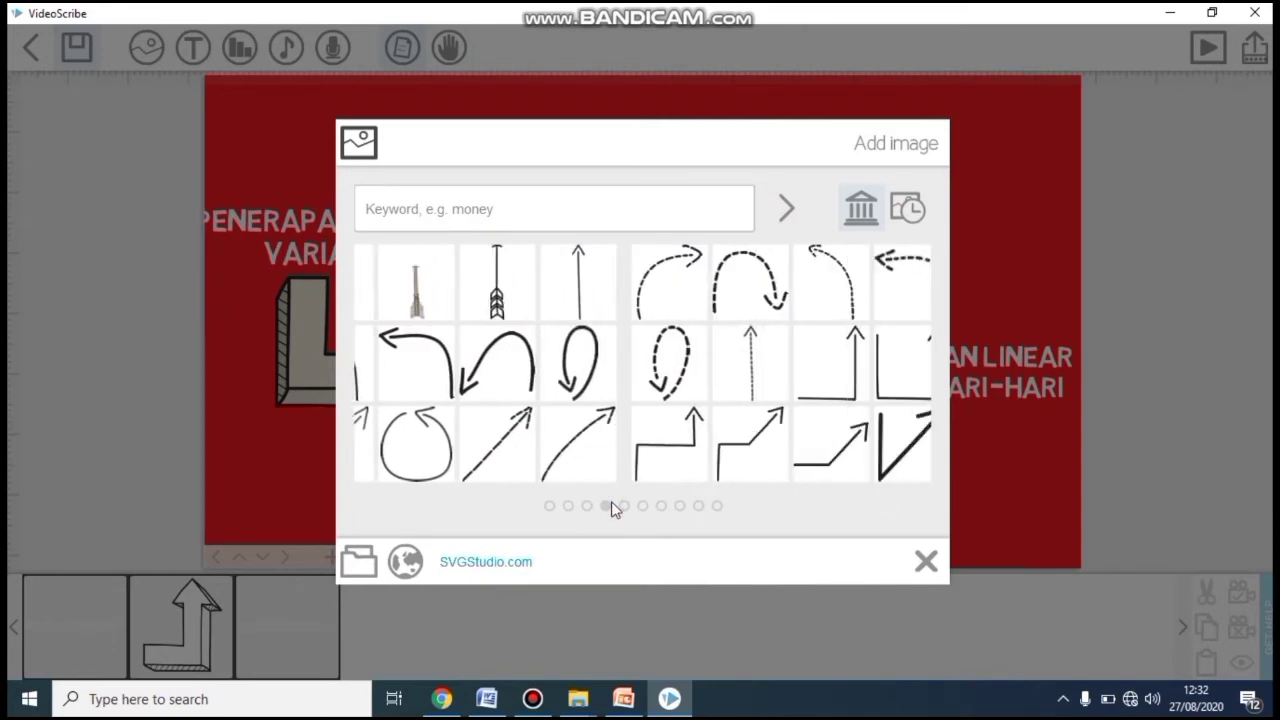
{"action": "left_click", "coordinate": [625, 506]}
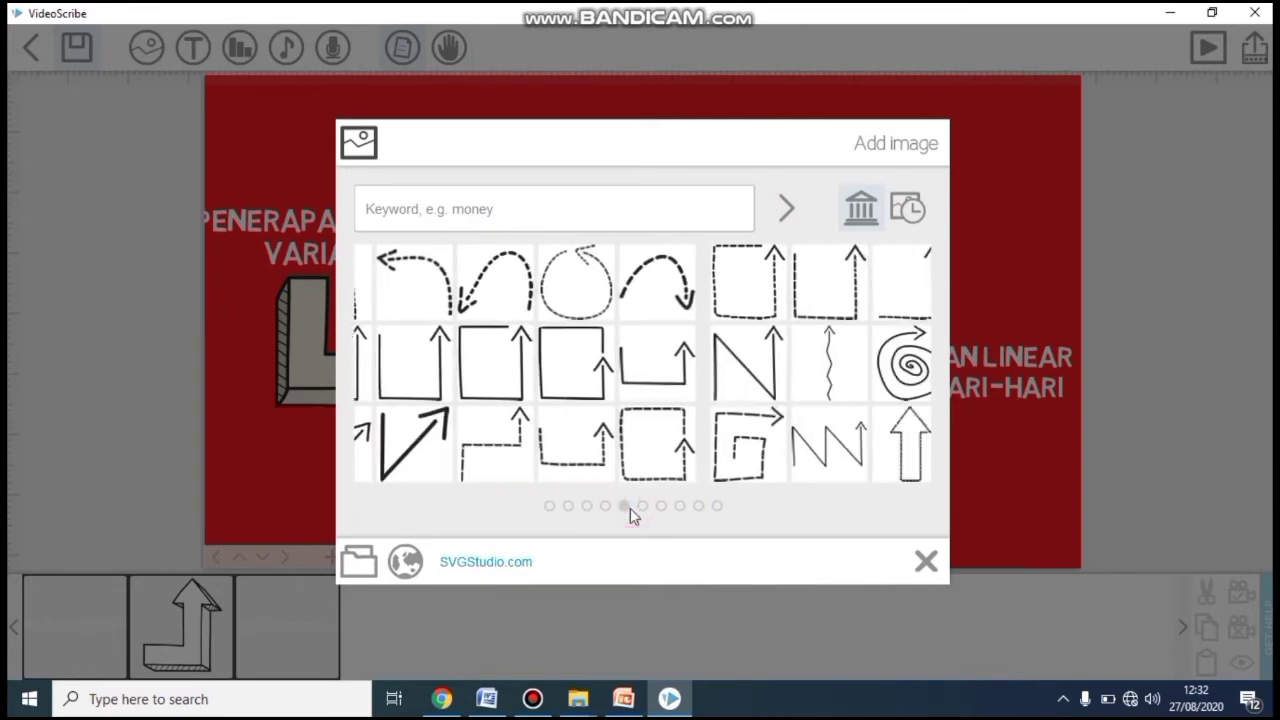
{"action": "left_click", "coordinate": [567, 506]}
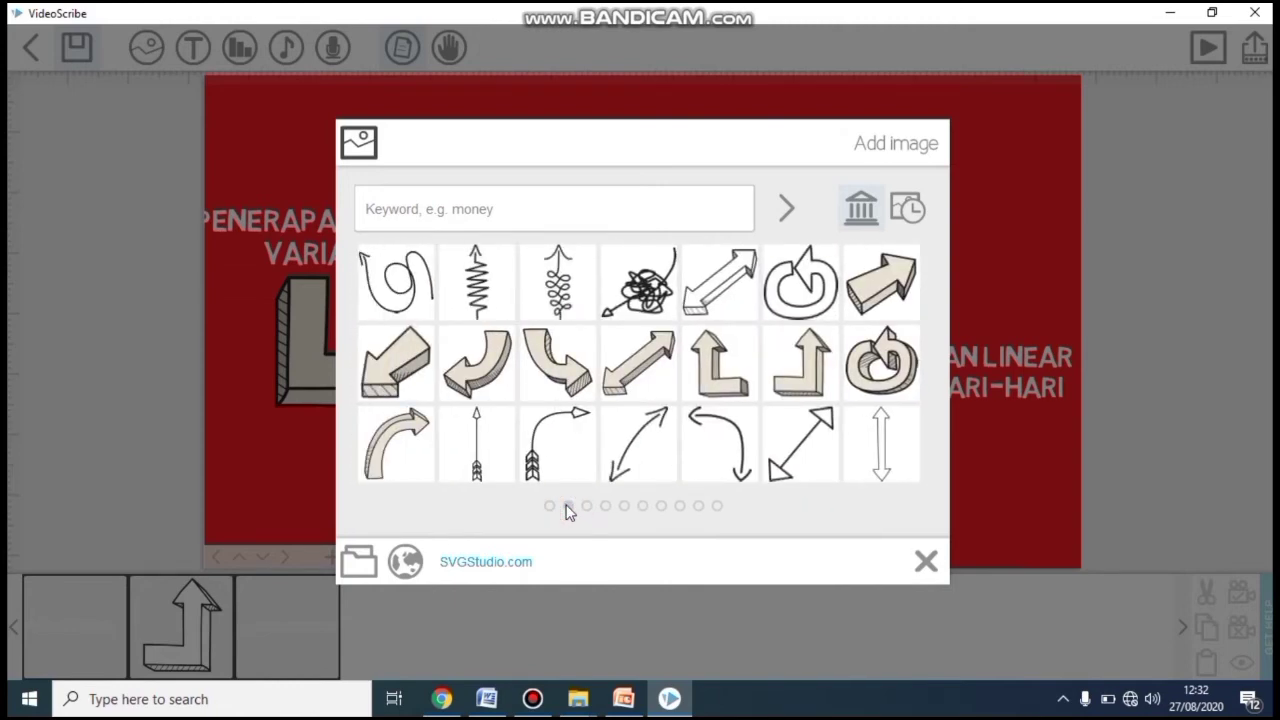
{"action": "left_click", "coordinate": [724, 506]}
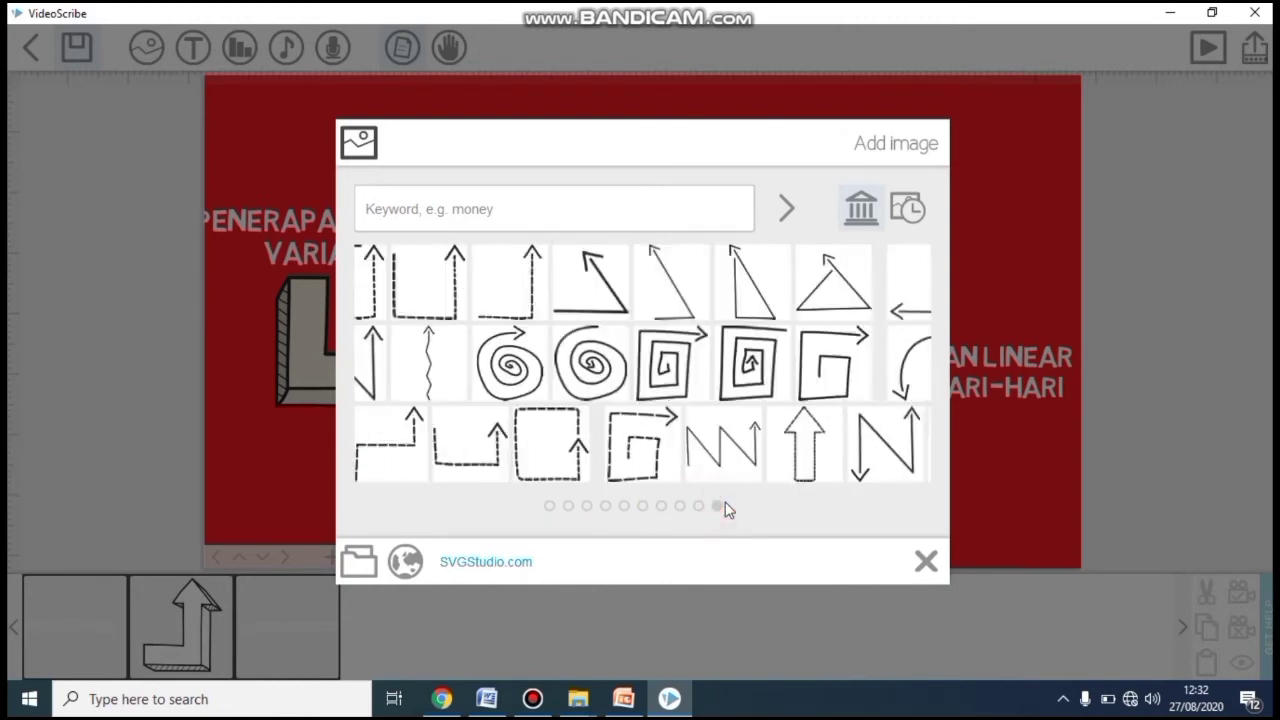
{"action": "left_click", "coordinate": [695, 507]}
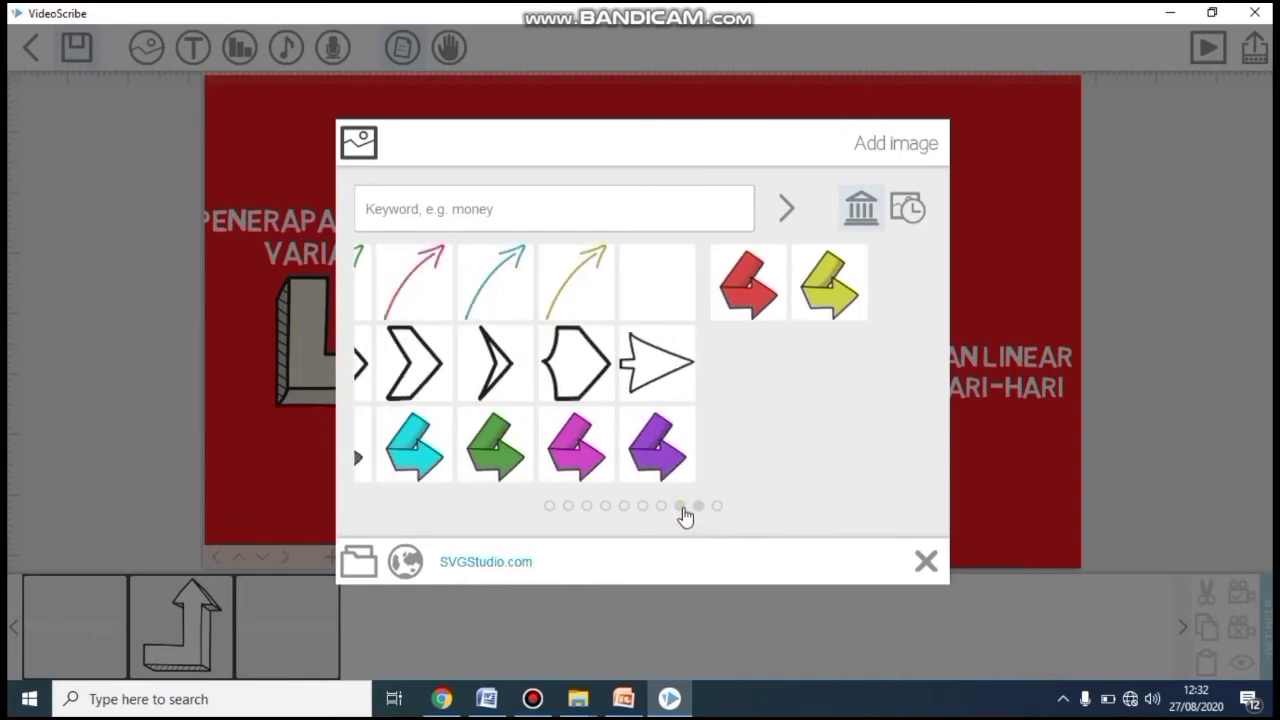
{"action": "left_click", "coordinate": [680, 507]}
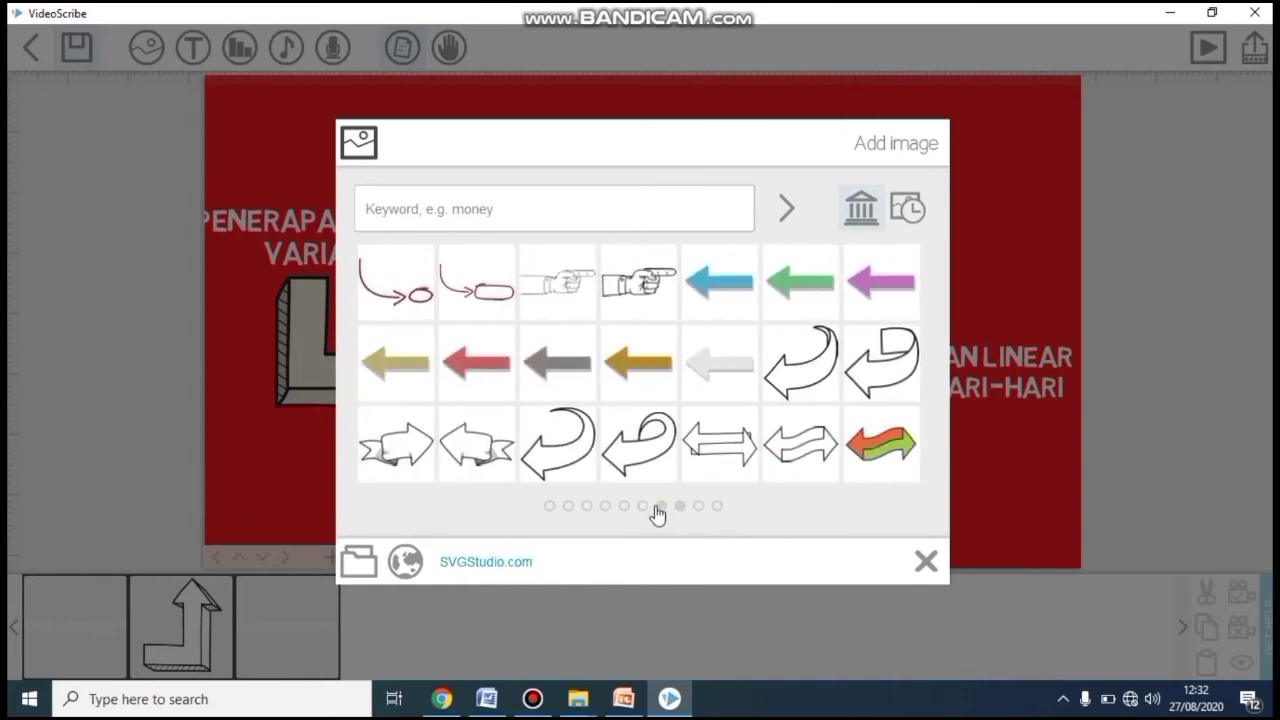
{"action": "left_click", "coordinate": [660, 507]}
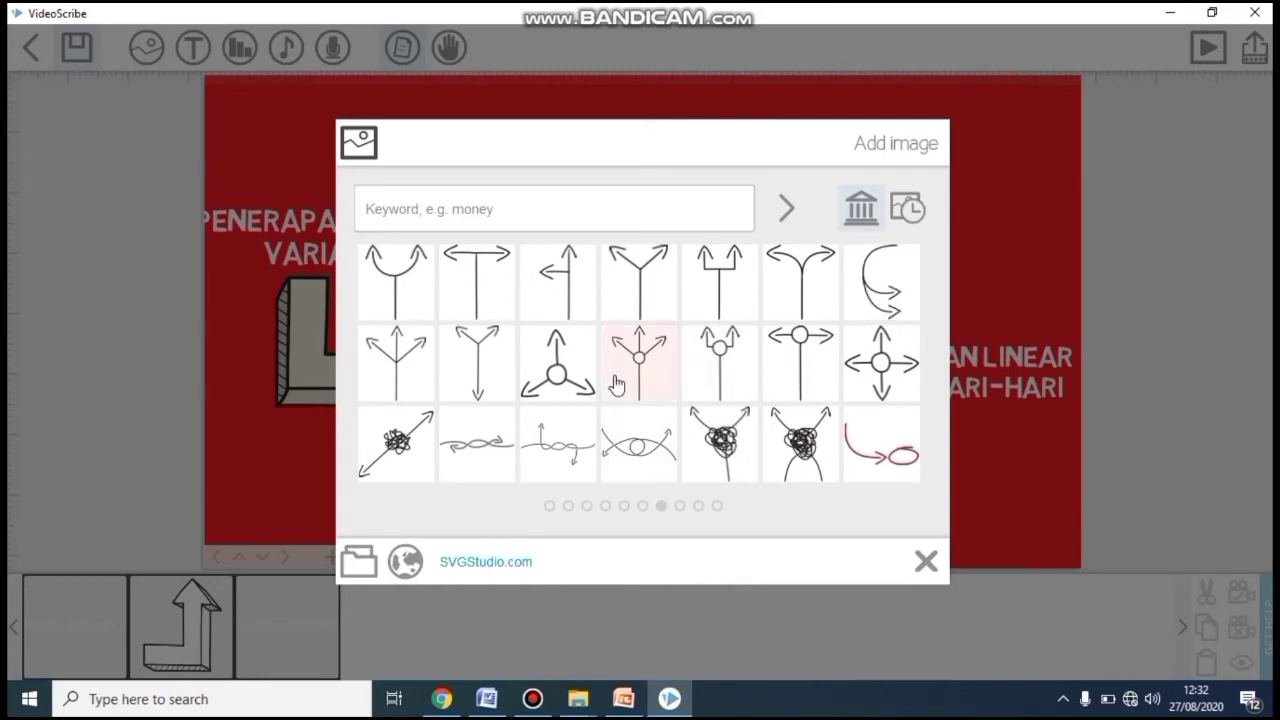
{"action": "left_click", "coordinate": [488, 367]}
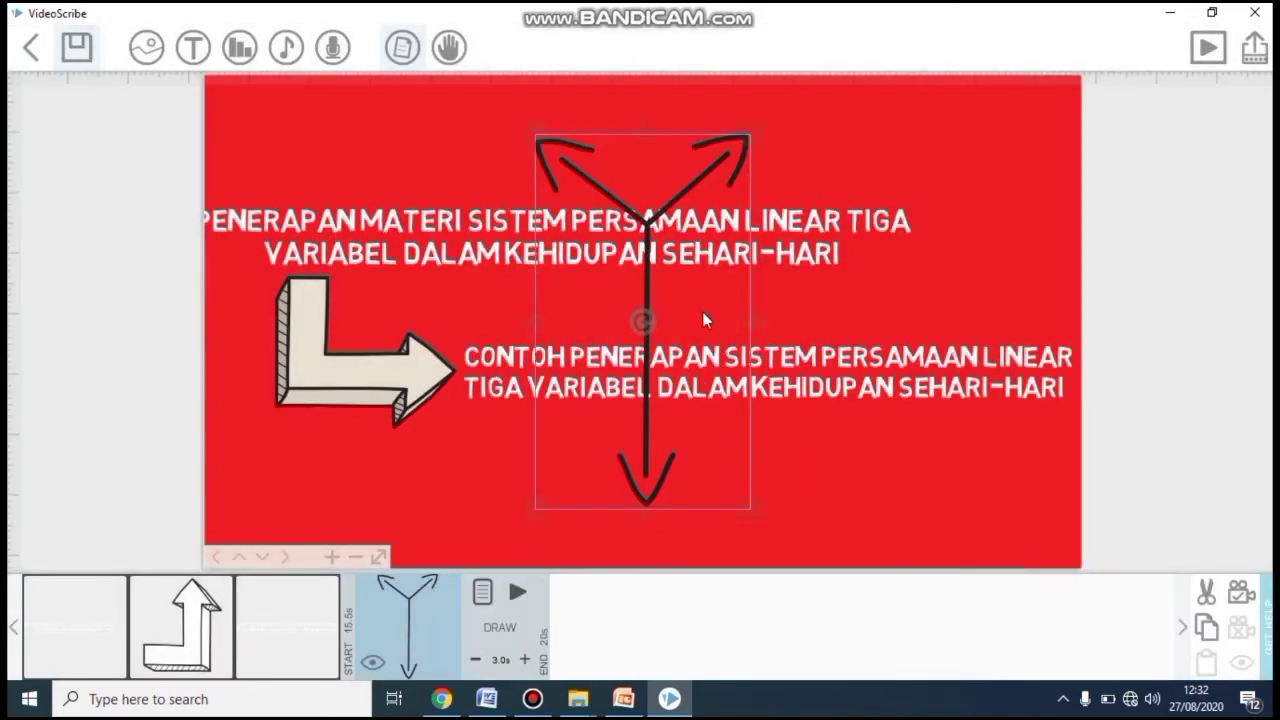
Flatten the three-headed arrow, rotate it to -178° so its branches point downward, and place it beneath the second text
{"action": "left_click_drag", "start_coordinate": [650, 133], "coordinate": [667, 260]}
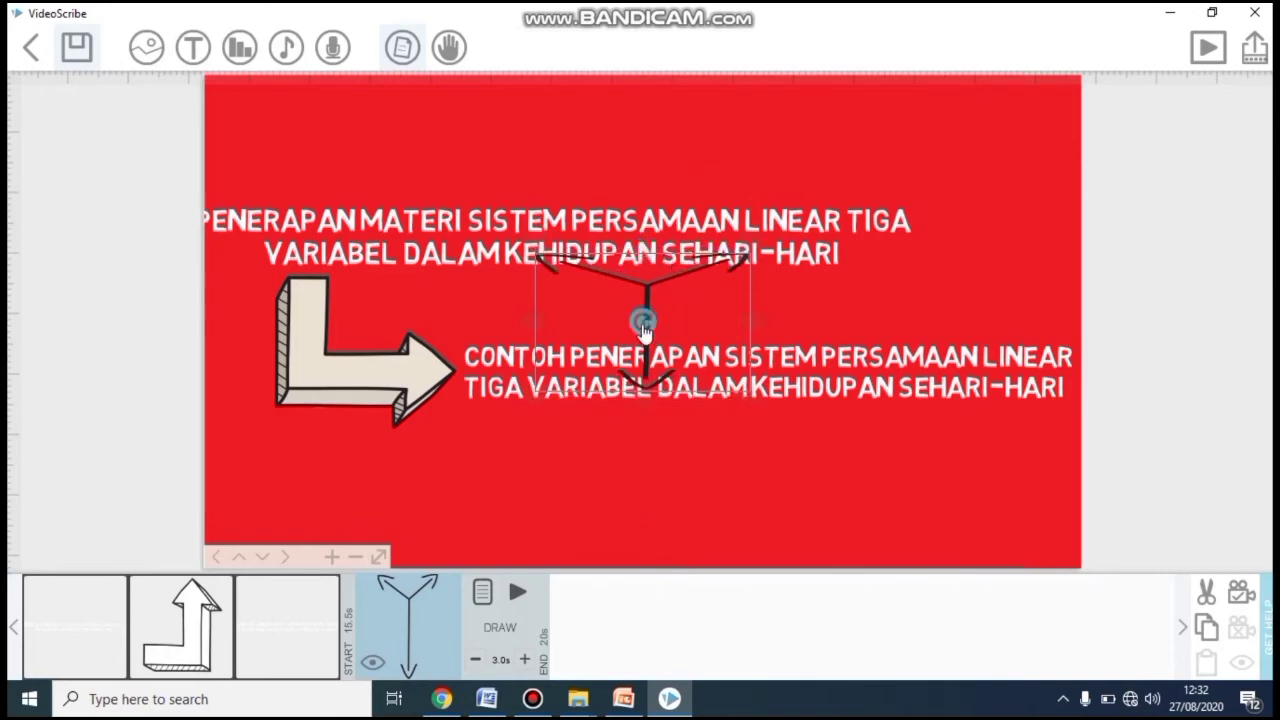
{"action": "left_click_drag", "start_coordinate": [643, 327], "coordinate": [741, 519]}
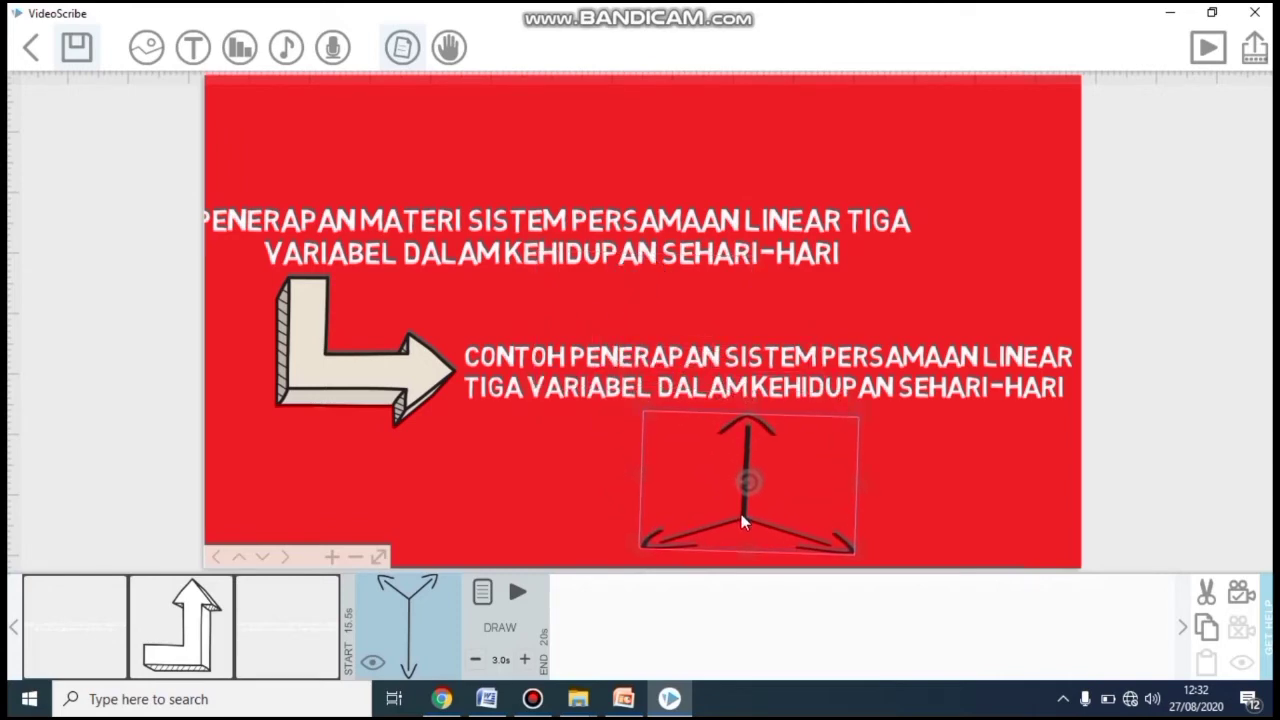
{"action": "scroll", "coordinate": [925, 431], "scroll_direction": "down", "scroll_amount": 1}
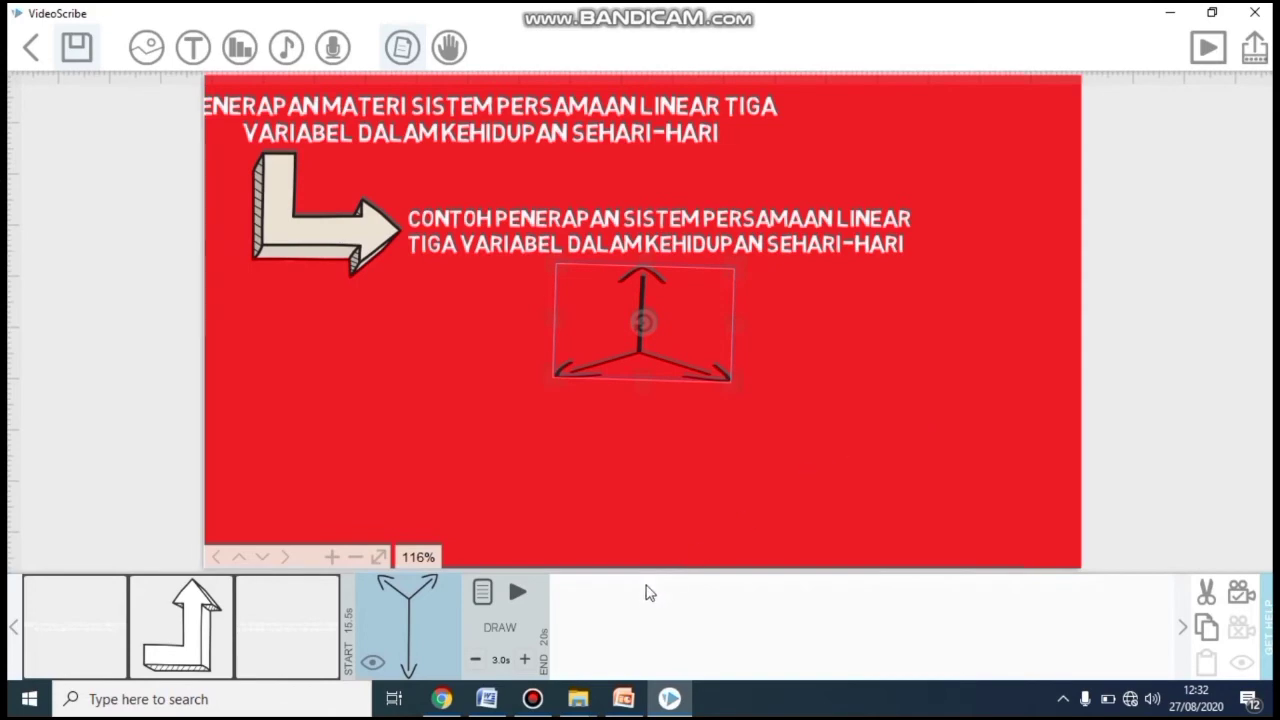
Set the three-headed arrow's animate time to 2.0 seconds, apply its properties, and preview its animation
{"action": "left_click", "coordinate": [482, 592]}
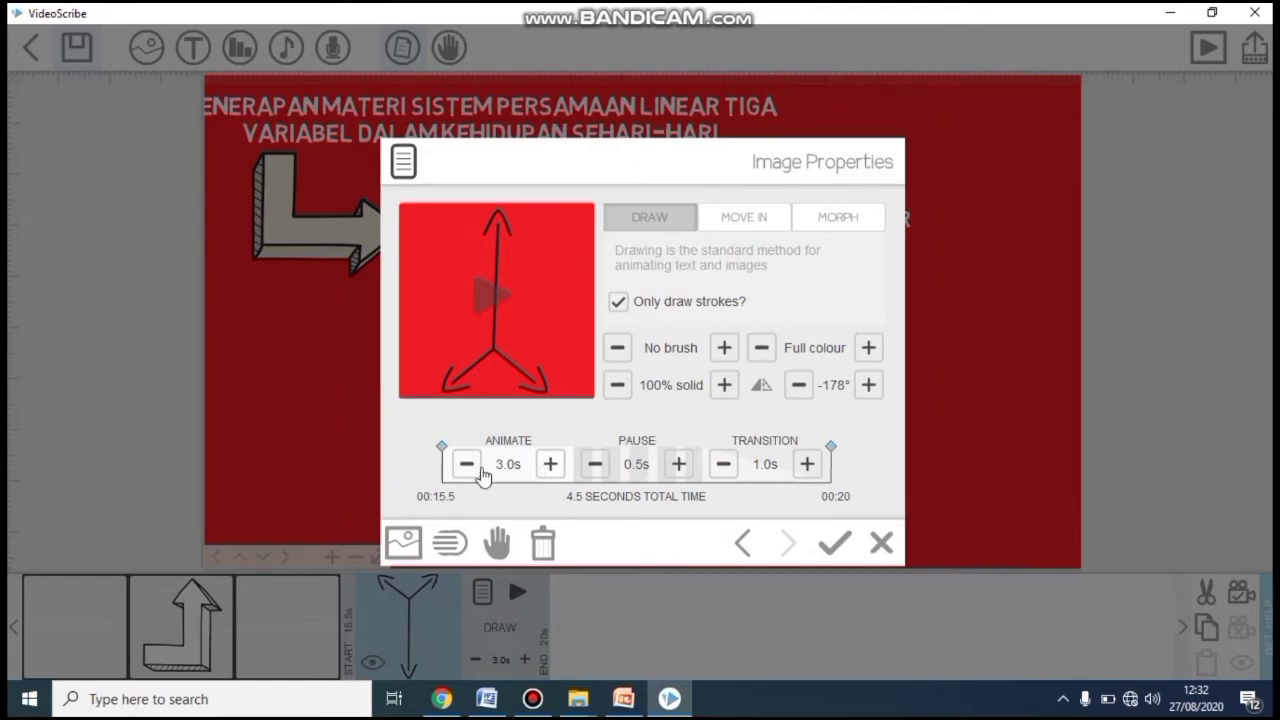
{"action": "left_click", "coordinate": [468, 466]}
{"action": "left_click", "coordinate": [472, 468]}
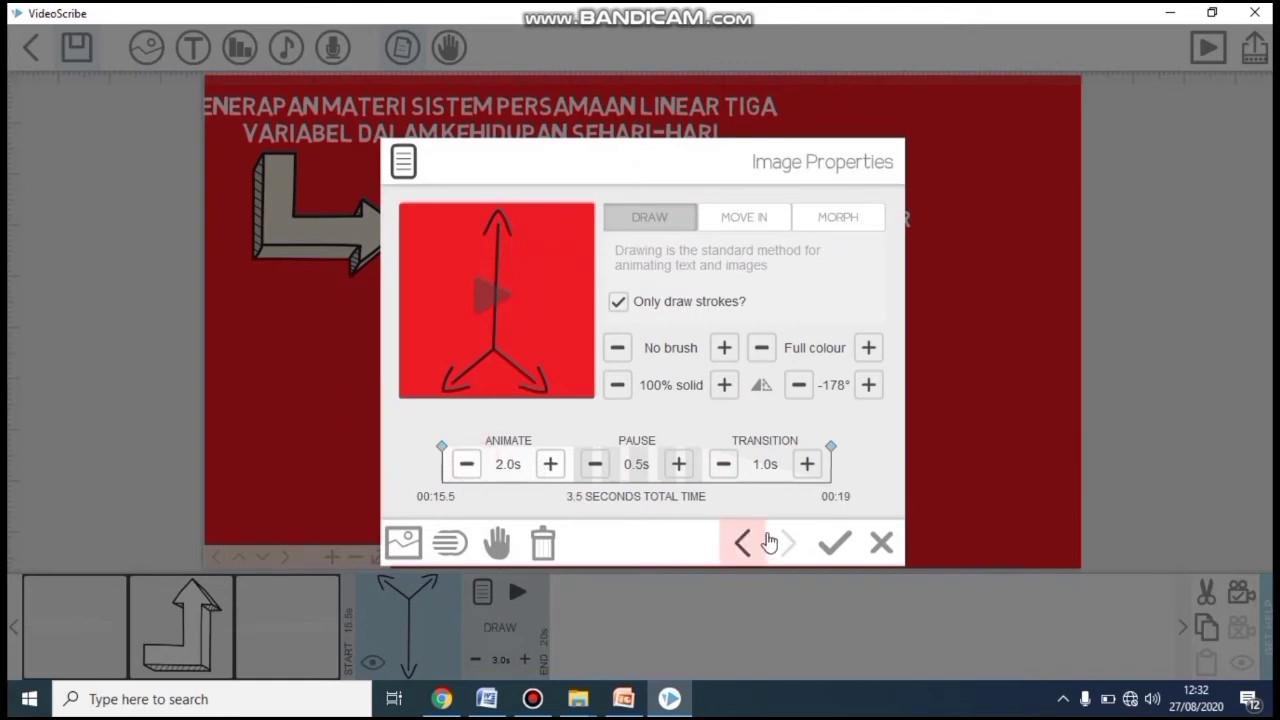
{"action": "left_click", "coordinate": [838, 546]}
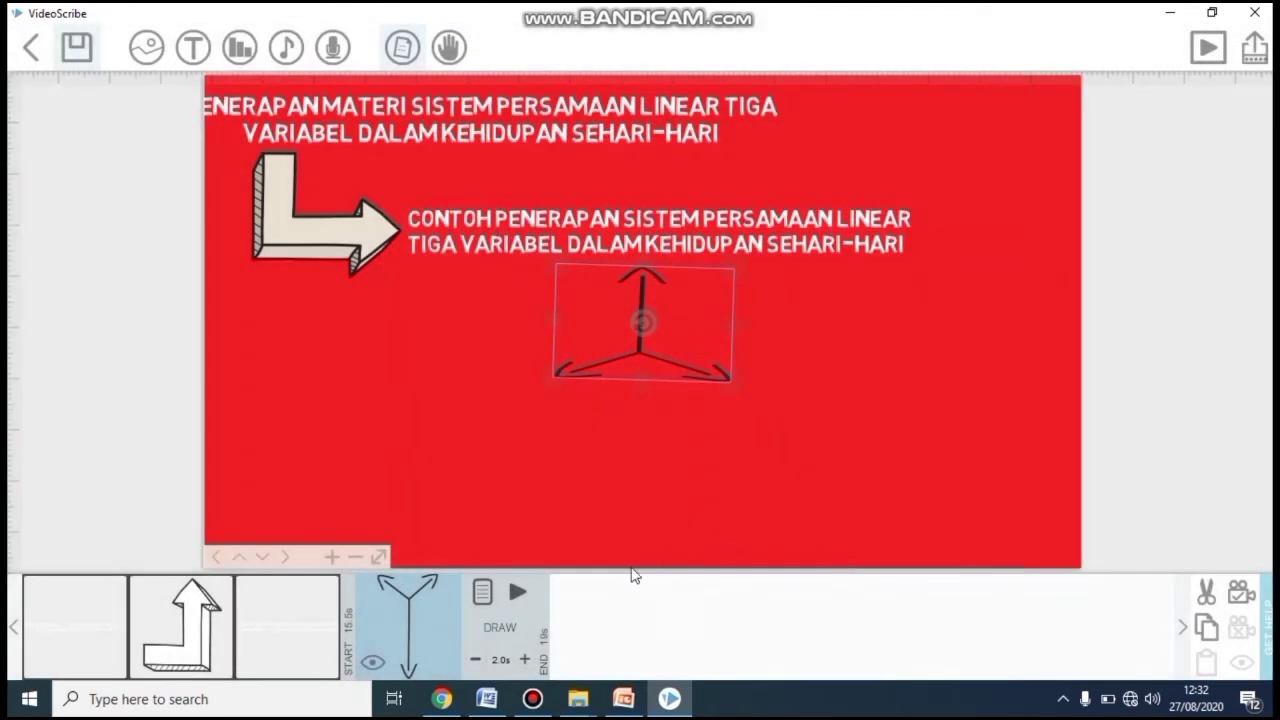
{"action": "left_click", "coordinate": [517, 592]}
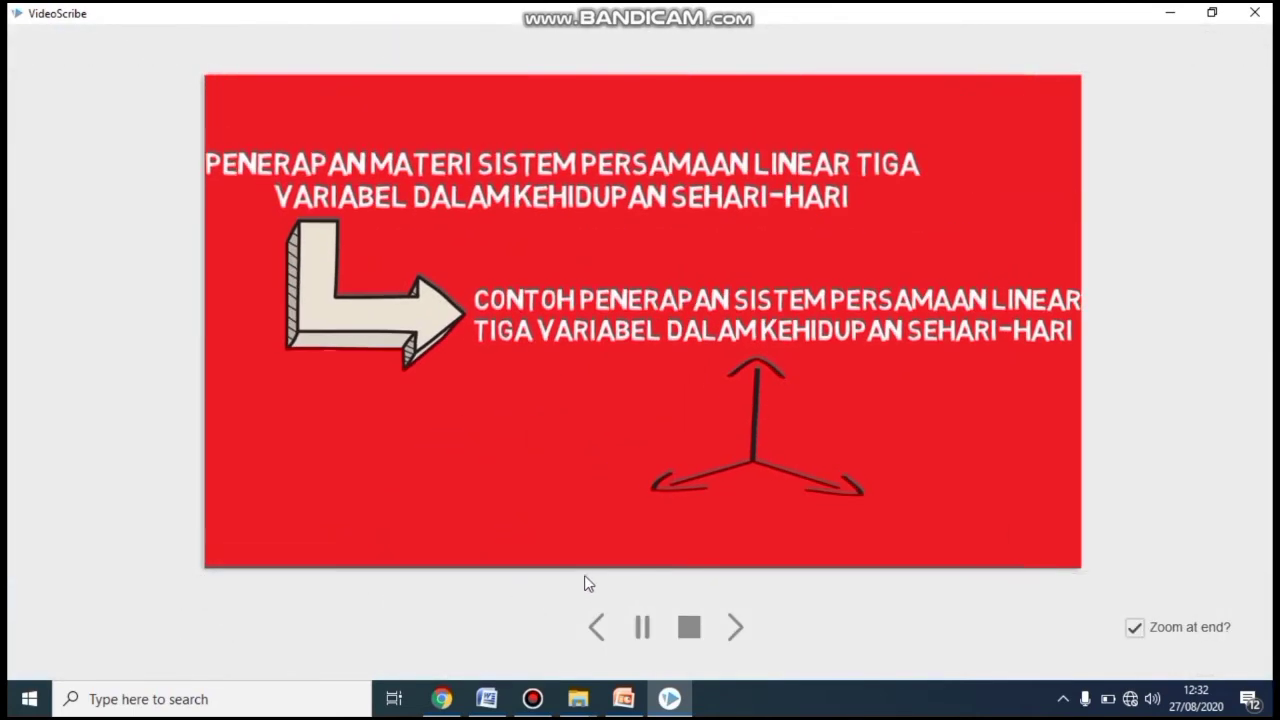
Add the recently used photo of two women trading at a market, shrink it, and place it beside the three-headed arrow's left tip
{"action": "left_click_drag", "start_coordinate": [896, 463], "coordinate": [813, 226]}
{"action": "left_click", "coordinate": [146, 47]}
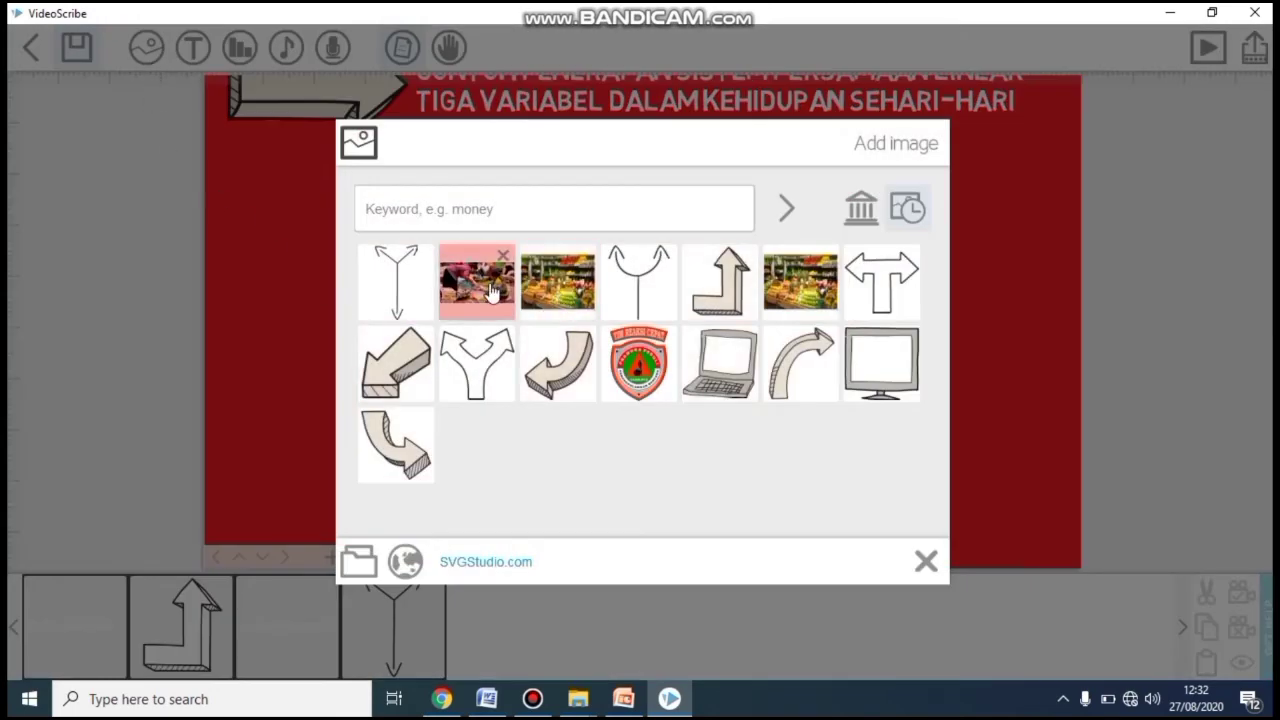
{"action": "left_click", "coordinate": [492, 289]}
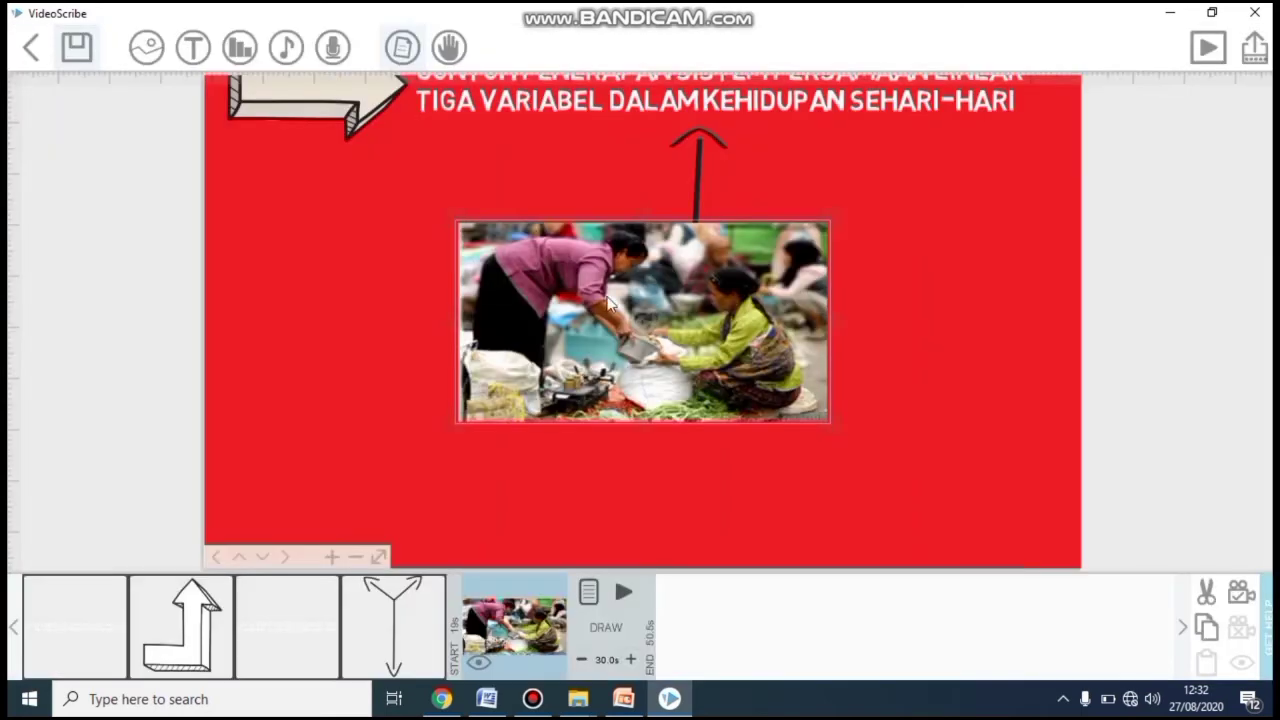
{"action": "left_click_drag", "start_coordinate": [716, 325], "coordinate": [545, 373]}
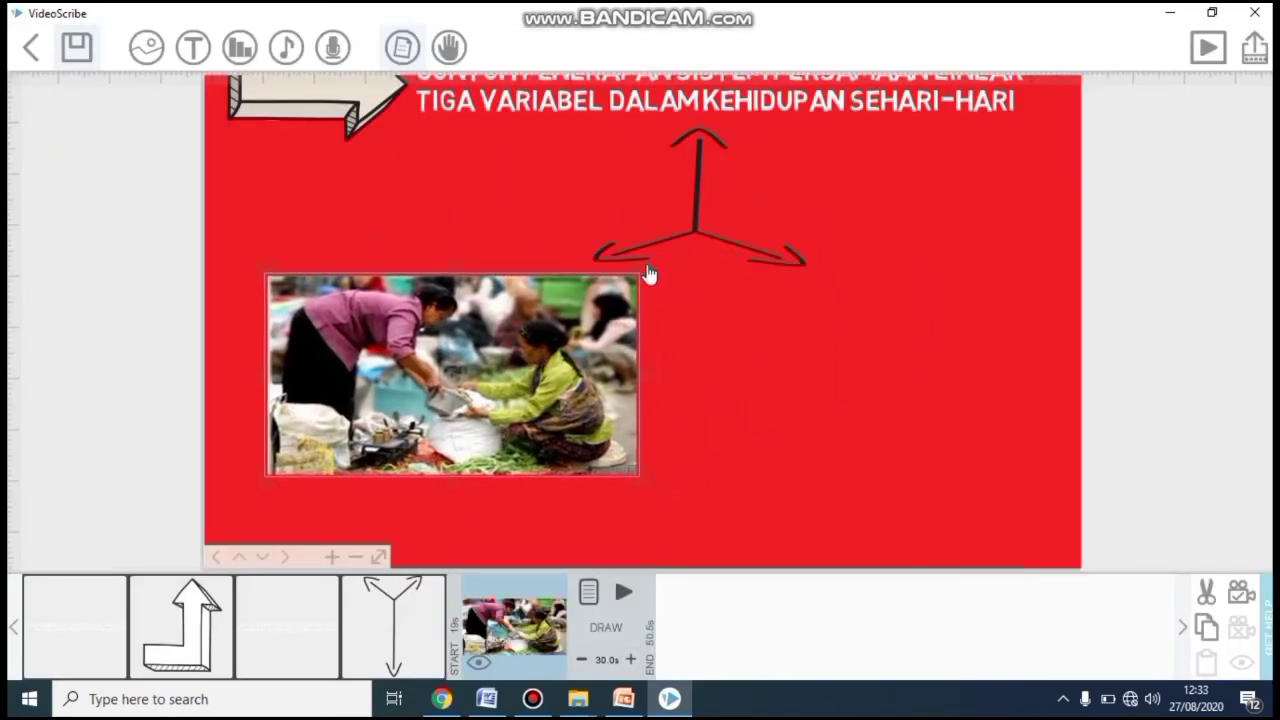
{"action": "left_click_drag", "start_coordinate": [648, 272], "coordinate": [592, 299]}
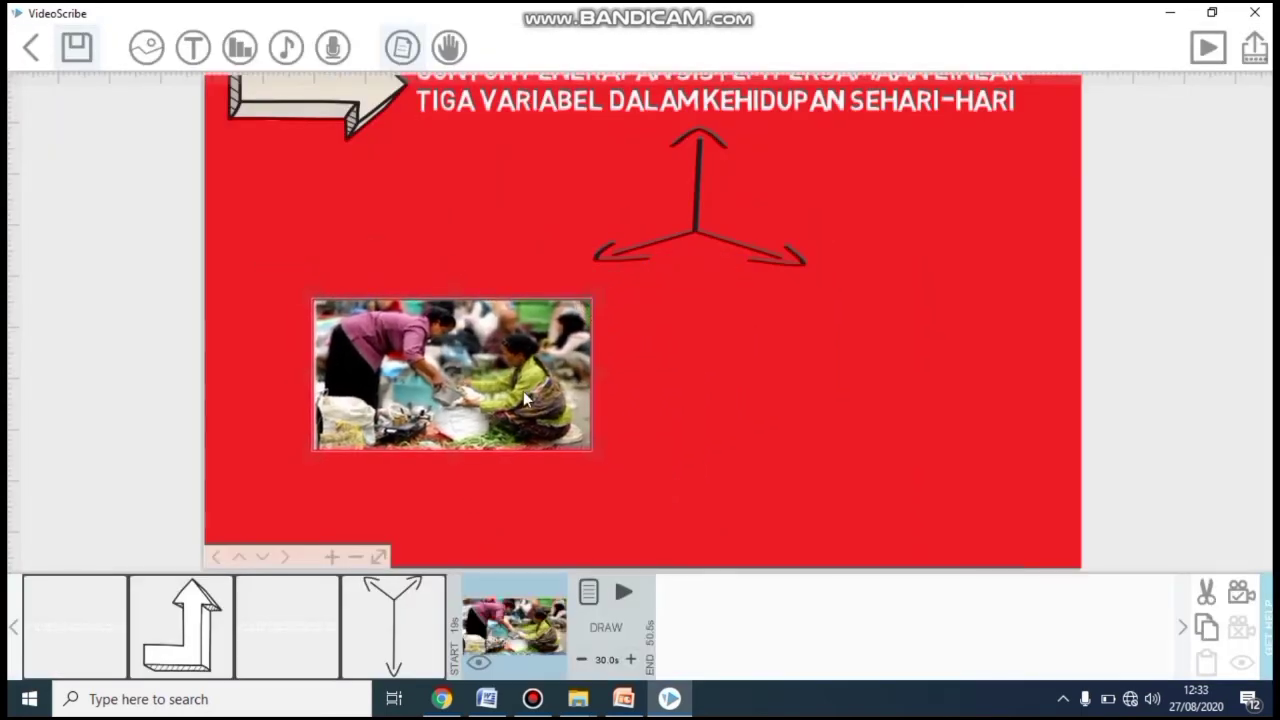
{"action": "left_click_drag", "start_coordinate": [524, 398], "coordinate": [502, 322]}
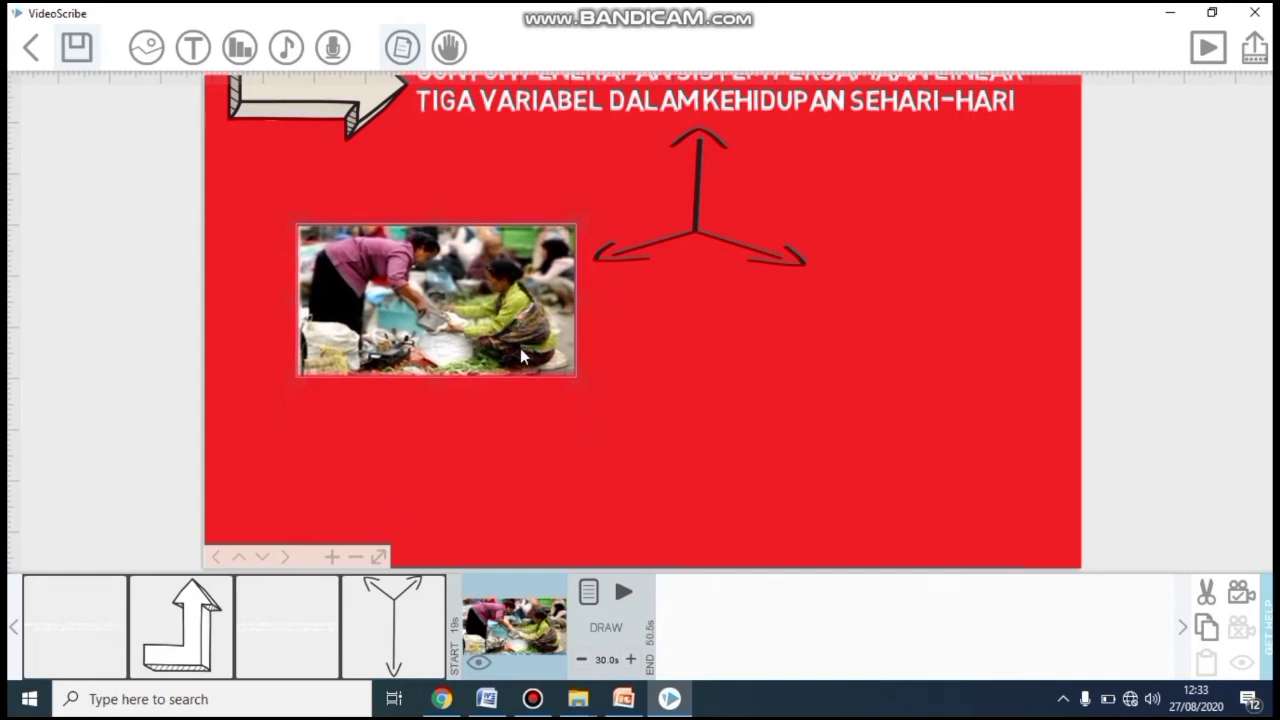
Give the market trading photo a Move In animation from the canvas's bottom-left corner, using the open bare hand
{"action": "left_click", "coordinate": [590, 593]}
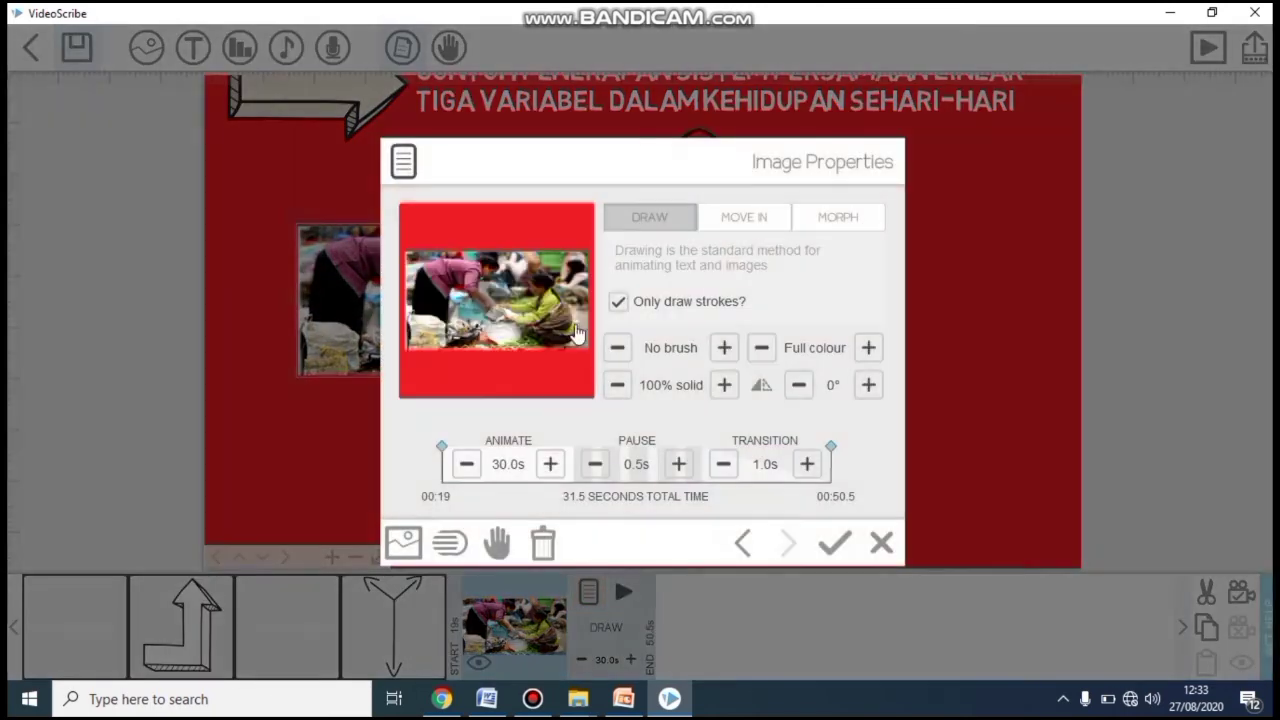
{"action": "left_click", "coordinate": [735, 220]}
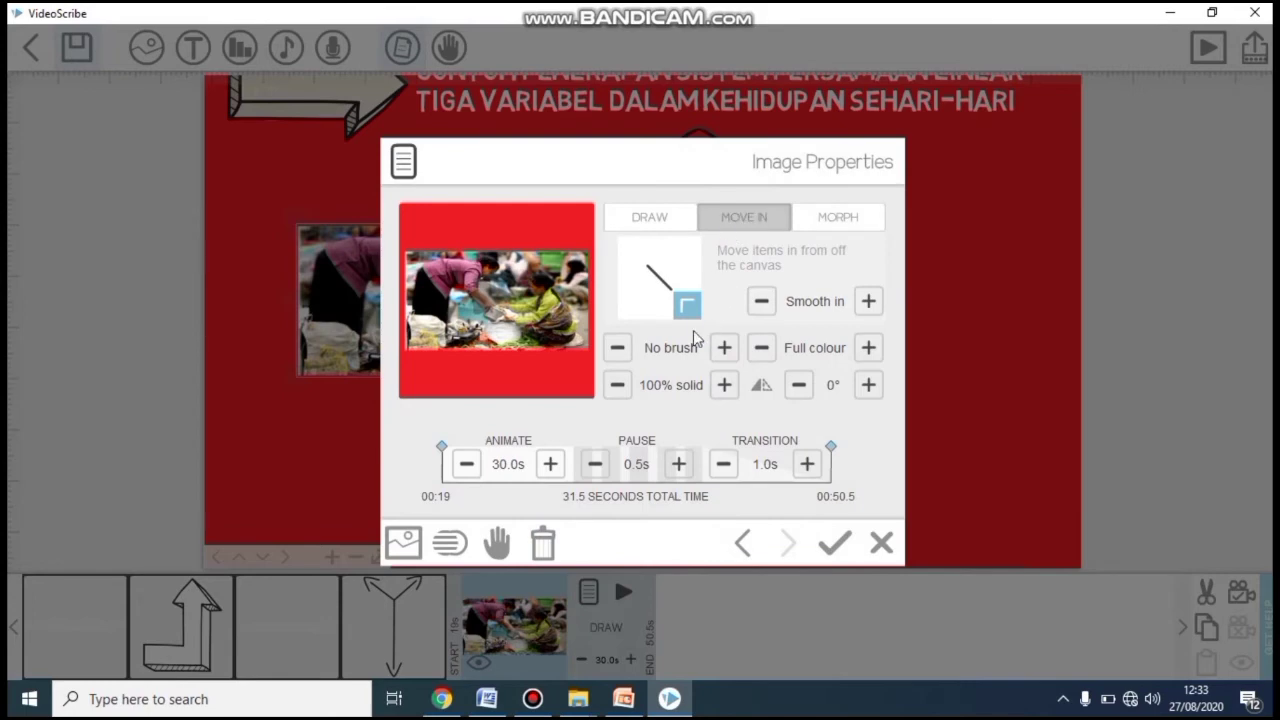
{"action": "left_click", "coordinate": [633, 306]}
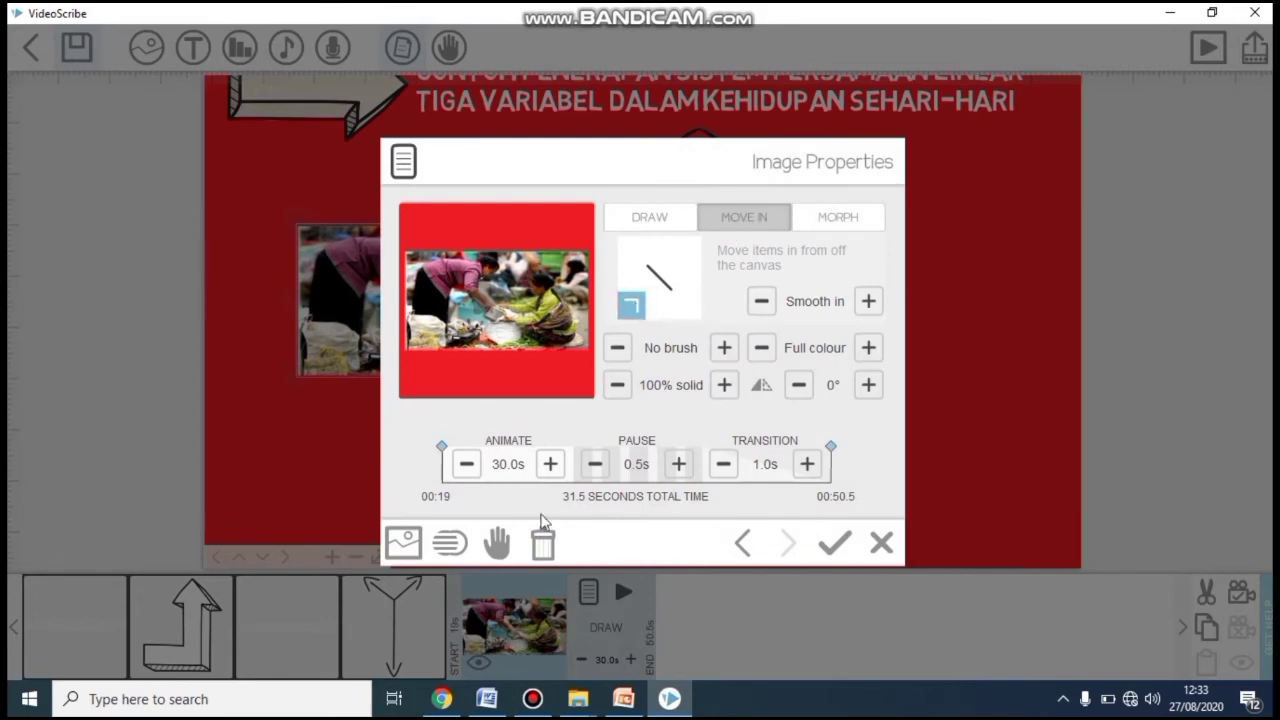
{"action": "left_click", "coordinate": [497, 542]}
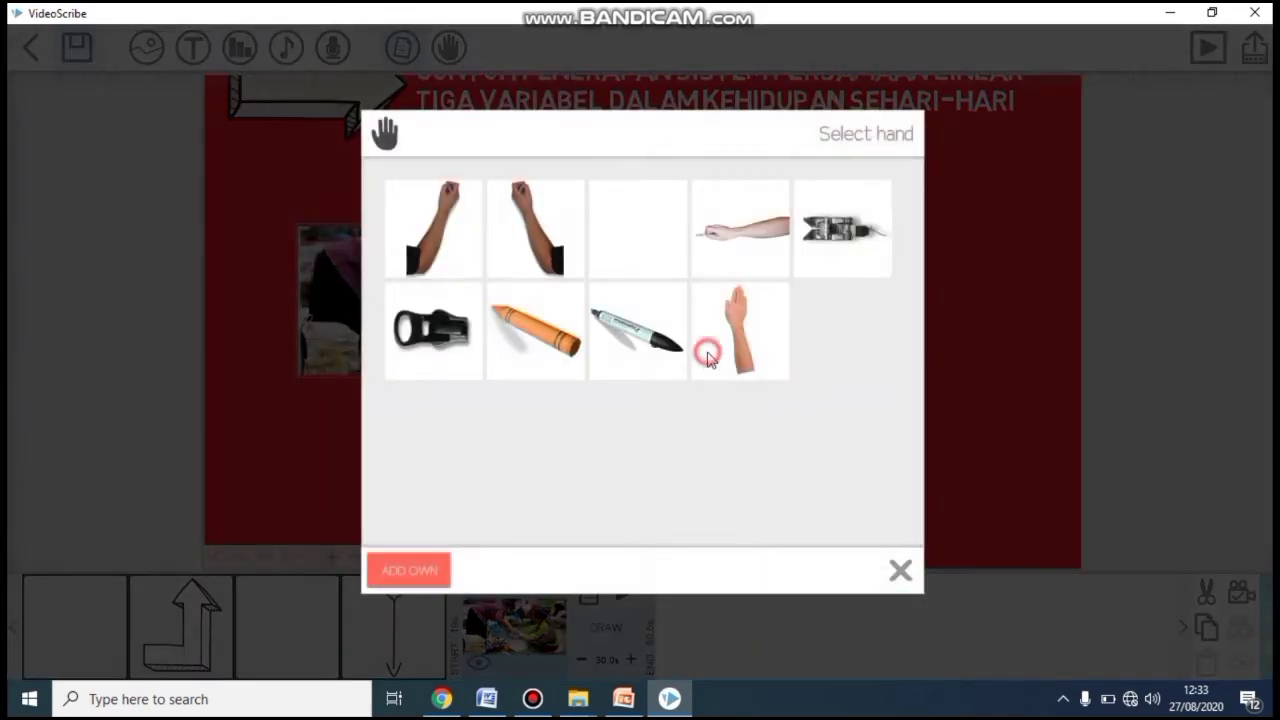
{"action": "left_click", "coordinate": [707, 357]}
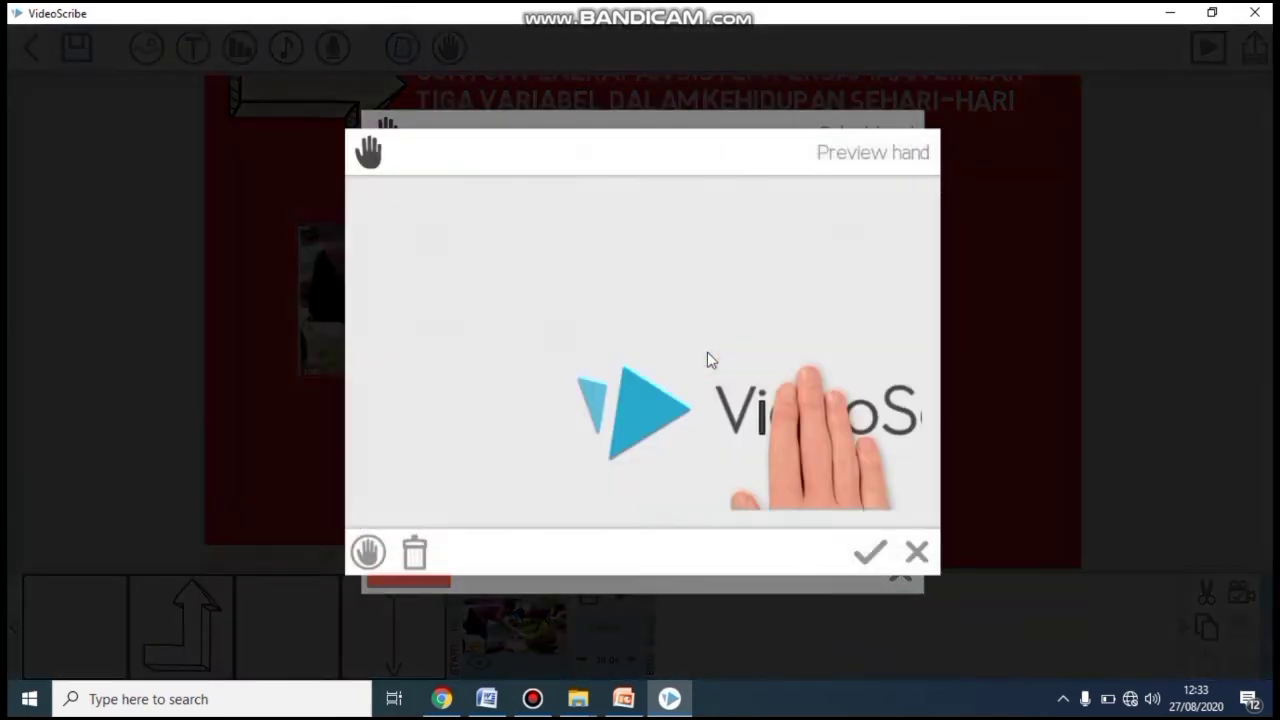
{"action": "left_click", "coordinate": [861, 557]}
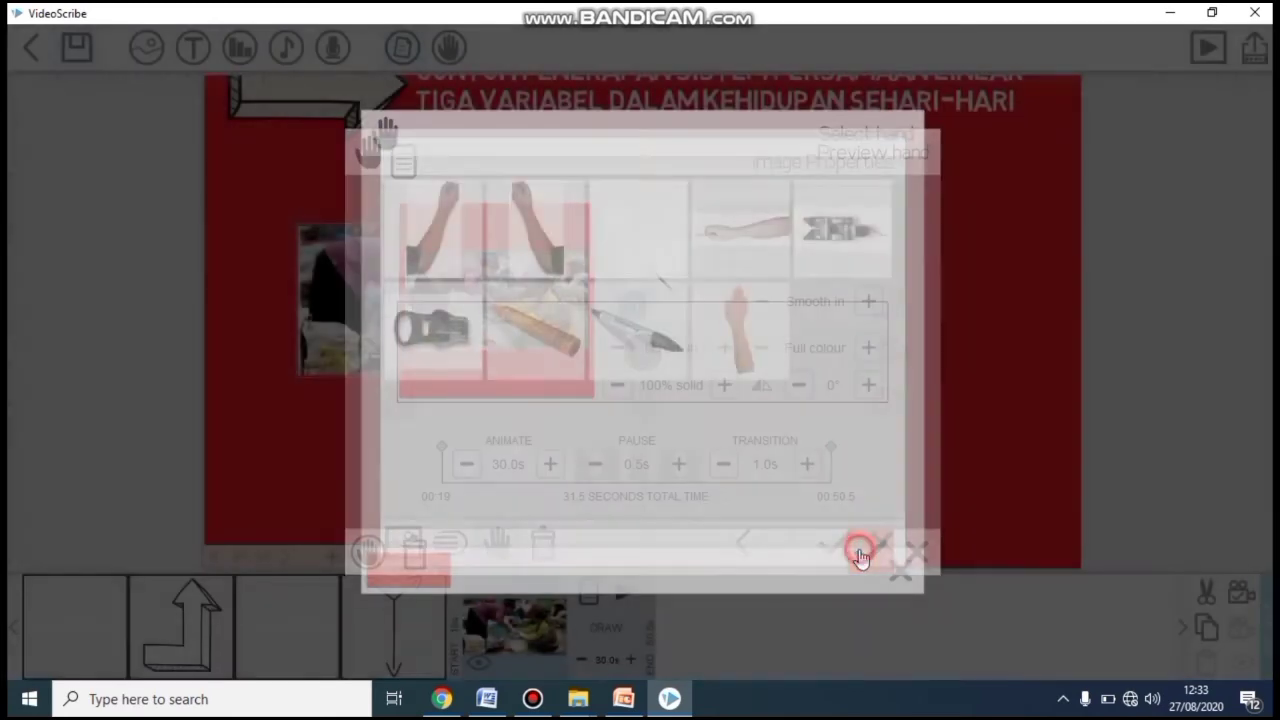
Set the market trading photo's animate time to 4.0 seconds, apply its properties, and preview its animation
{"action": "left_click", "coordinate": [466, 464]}
{"action": "left_click", "coordinate": [466, 464]}
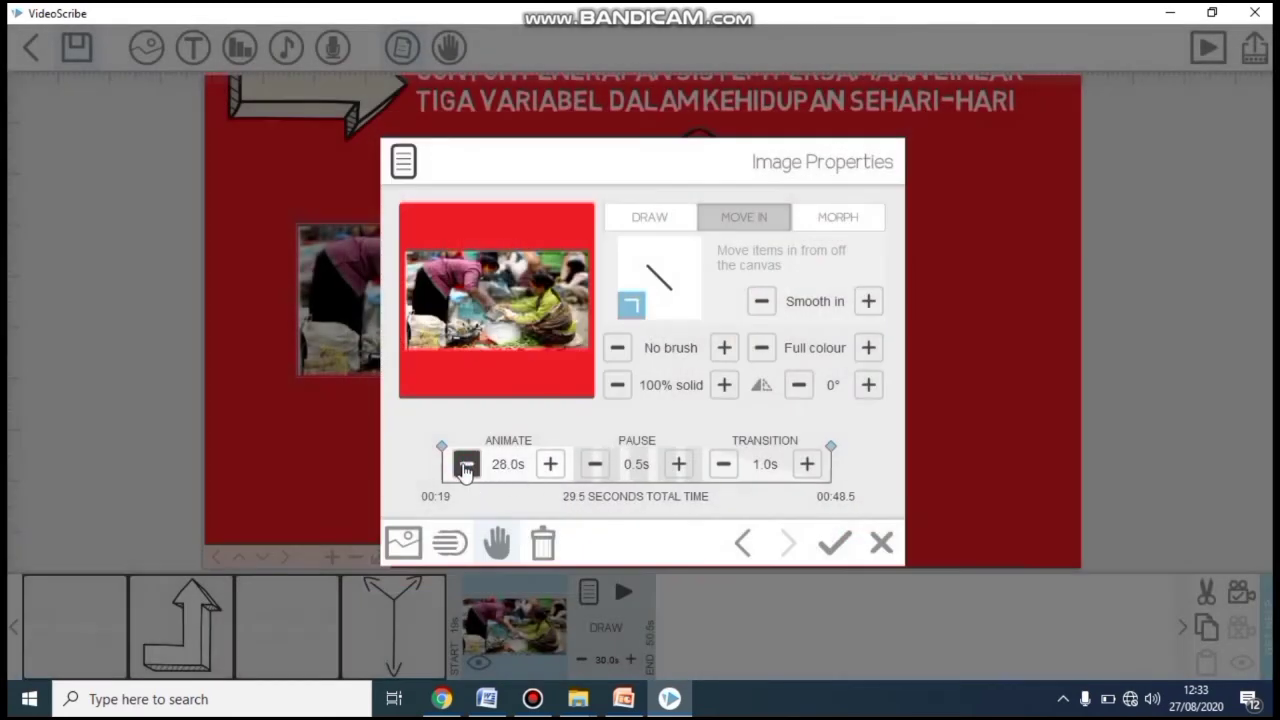
{"action": "left_click", "coordinate": [466, 464]}
{"action": "left_click", "coordinate": [466, 464]}
{"action": "left_click", "coordinate": [466, 464]}
{"action": "left_click", "coordinate": [466, 464]}
{"action": "left_click", "coordinate": [466, 464]}
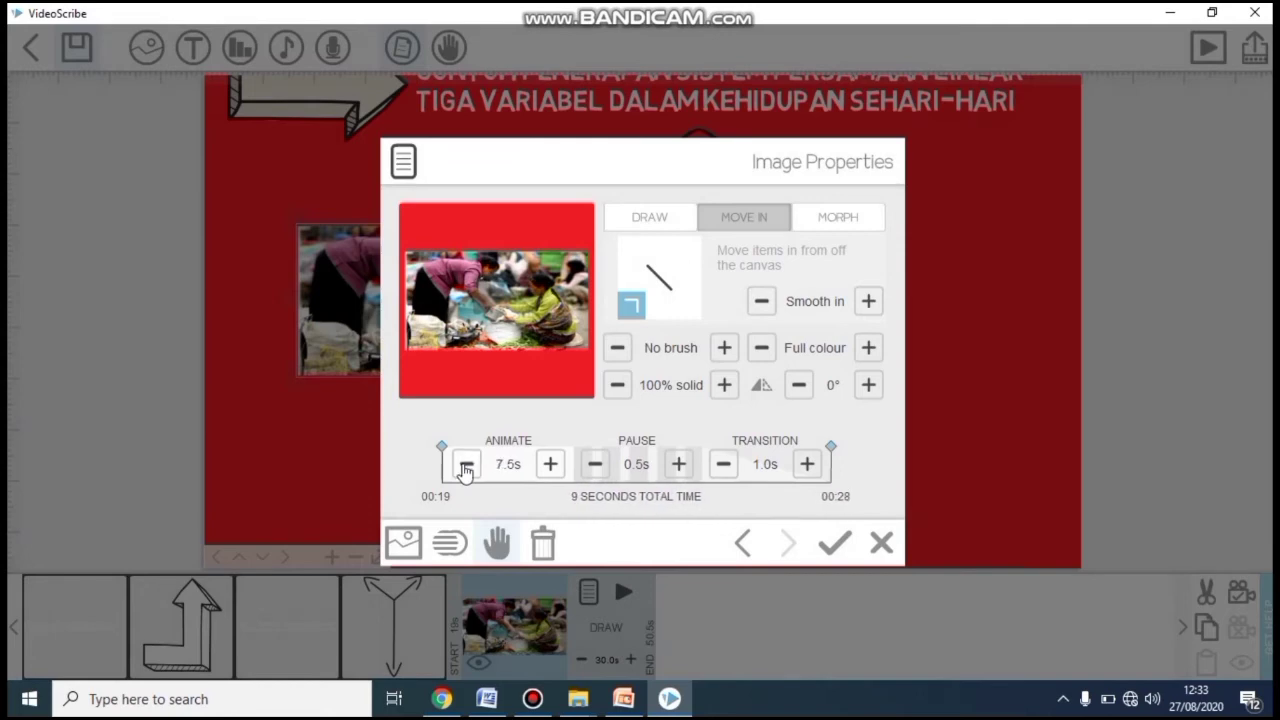
{"action": "left_click", "coordinate": [466, 464]}
{"action": "left_click", "coordinate": [466, 464]}
{"action": "left_click", "coordinate": [466, 464]}
{"action": "left_click", "coordinate": [466, 464]}
{"action": "left_click", "coordinate": [835, 543]}
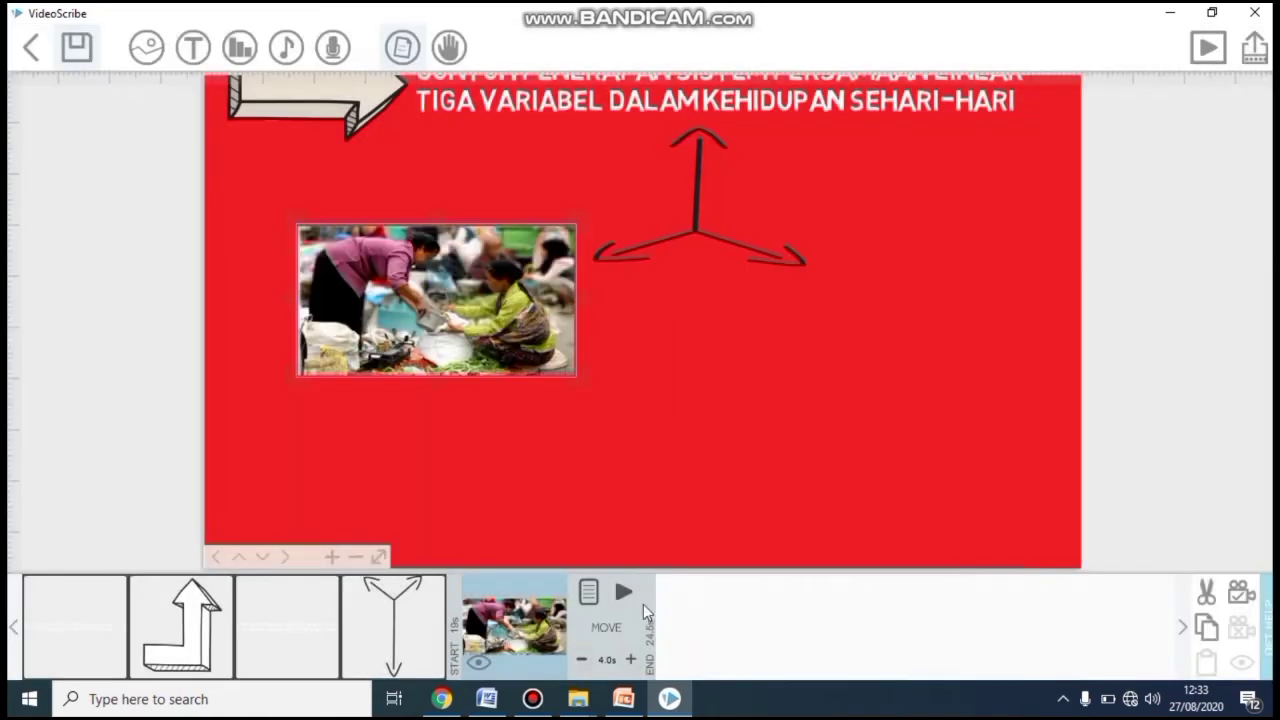
{"action": "left_click", "coordinate": [622, 593]}
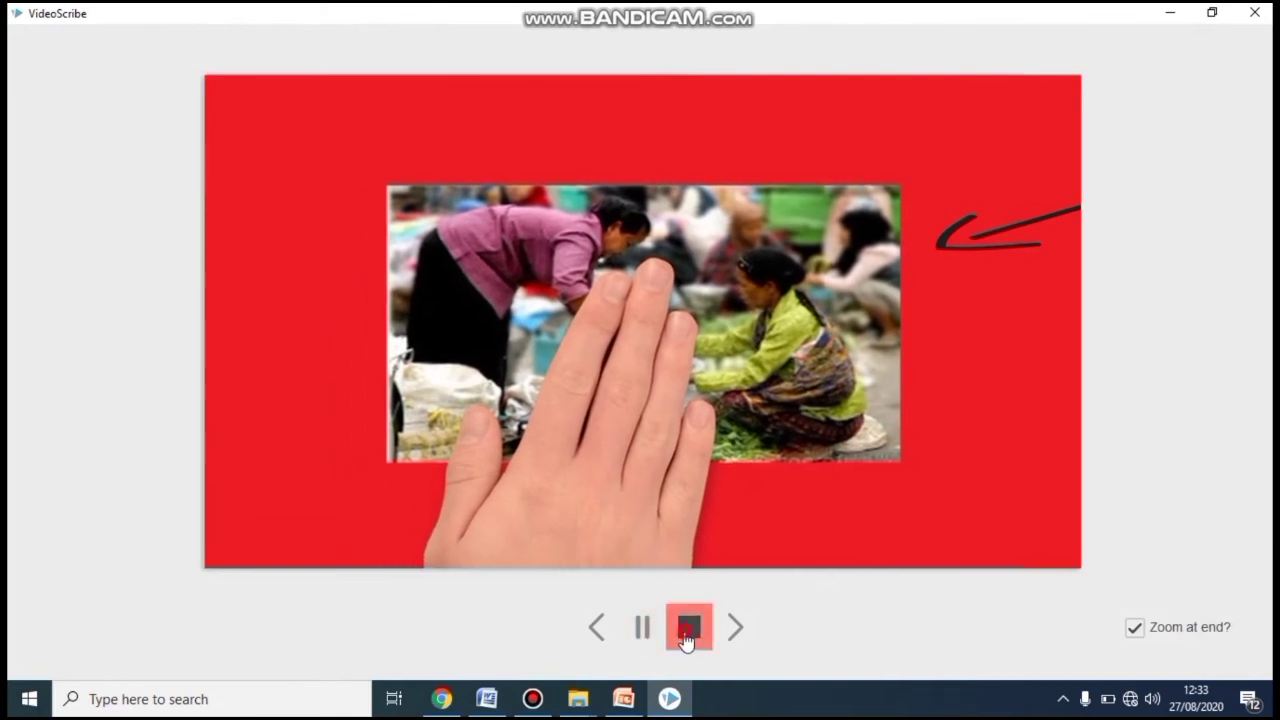
{"action": "left_click", "coordinate": [688, 635]}
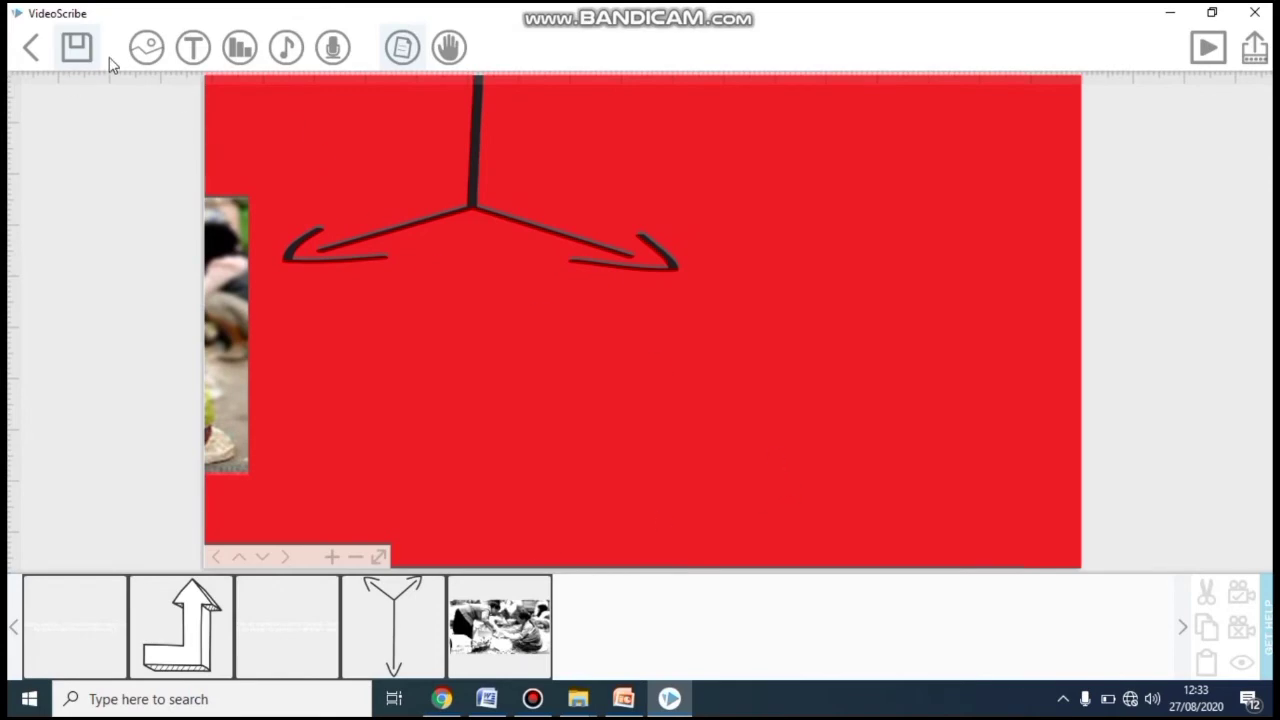
Add the recently used fruit and vegetable stall photo, shrink it, and place it beside the three-headed arrow's right tip
{"action": "left_click", "coordinate": [146, 47]}
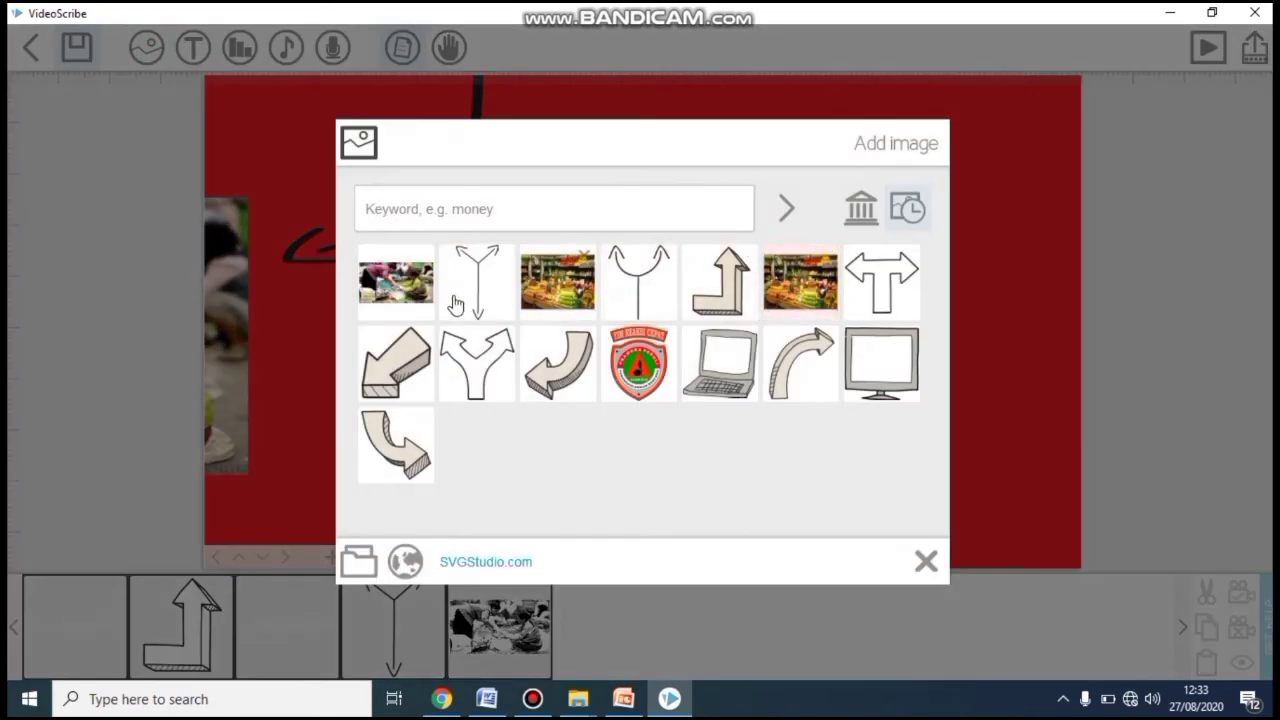
{"action": "left_click", "coordinate": [558, 296]}
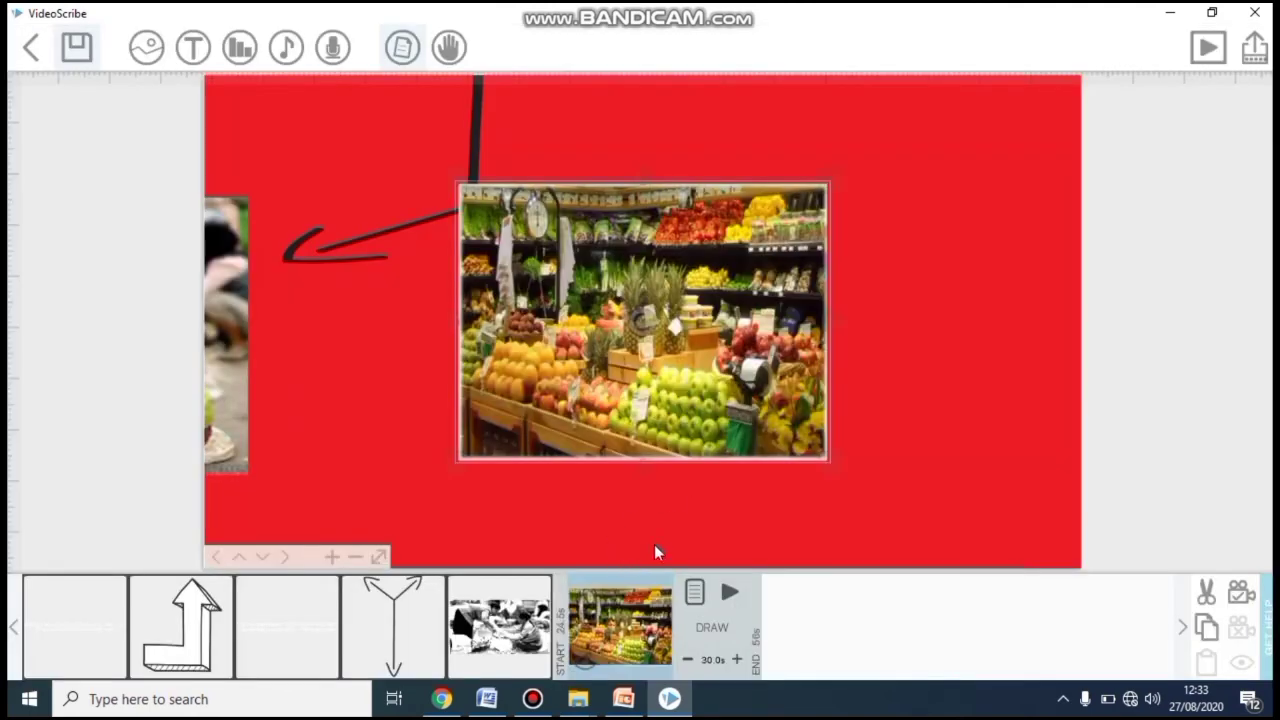
{"action": "left_click_drag", "start_coordinate": [698, 256], "coordinate": [907, 312]}
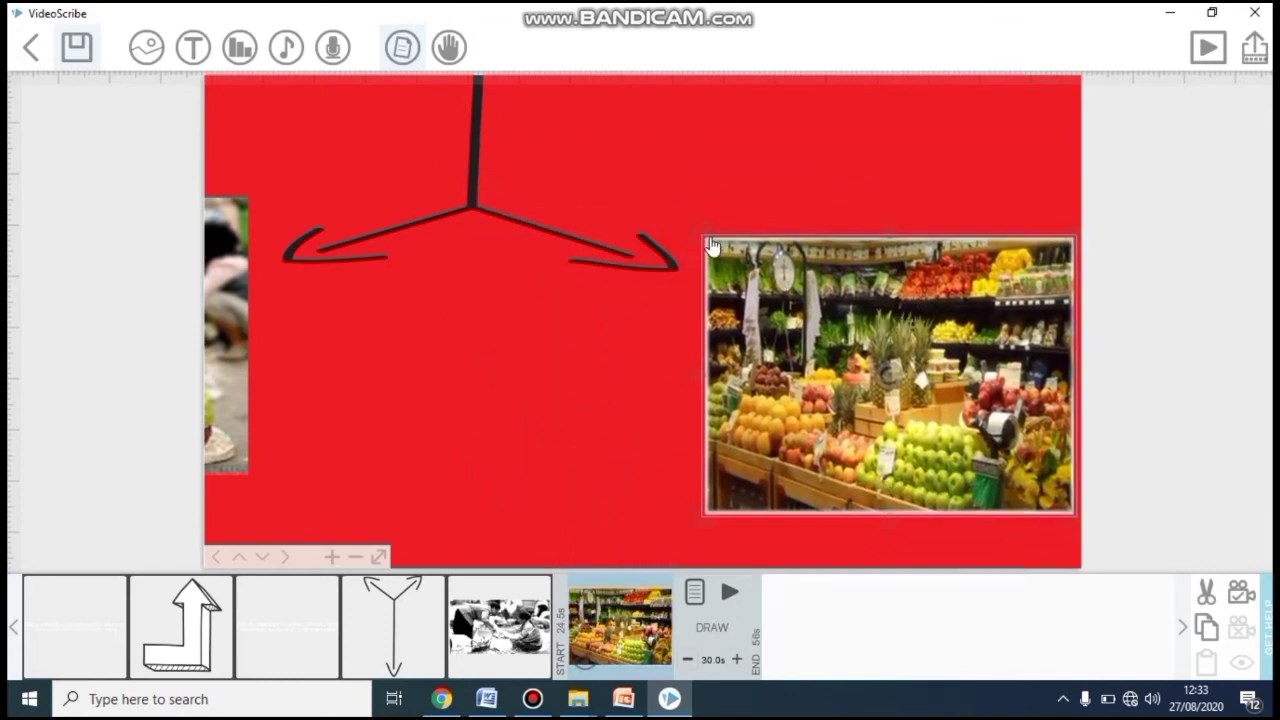
{"action": "left_click_drag", "start_coordinate": [709, 246], "coordinate": [766, 280]}
{"action": "left_click_drag", "start_coordinate": [810, 328], "coordinate": [730, 253]}
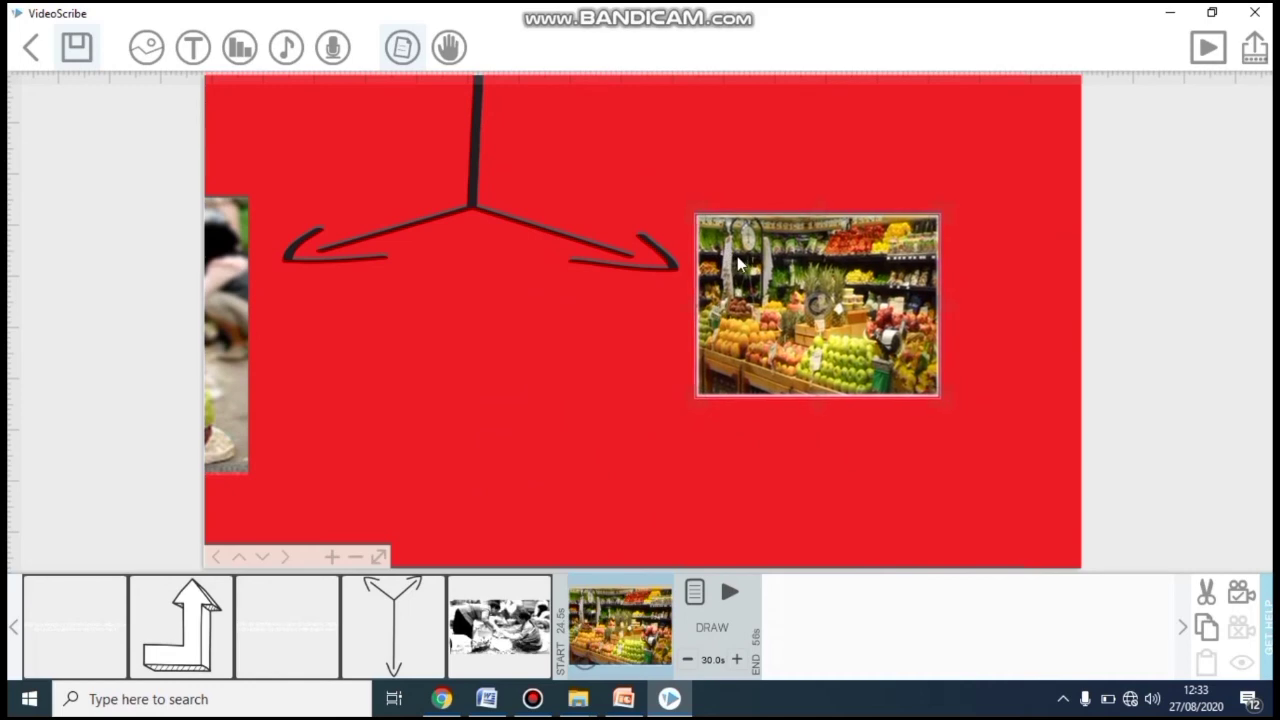
Set the fruit stall photo's animate time to 6.0 seconds
{"action": "left_click", "coordinate": [692, 594]}
{"action": "left_click", "coordinate": [466, 464]}
{"action": "left_click", "coordinate": [466, 464]}
{"action": "left_click", "coordinate": [466, 464]}
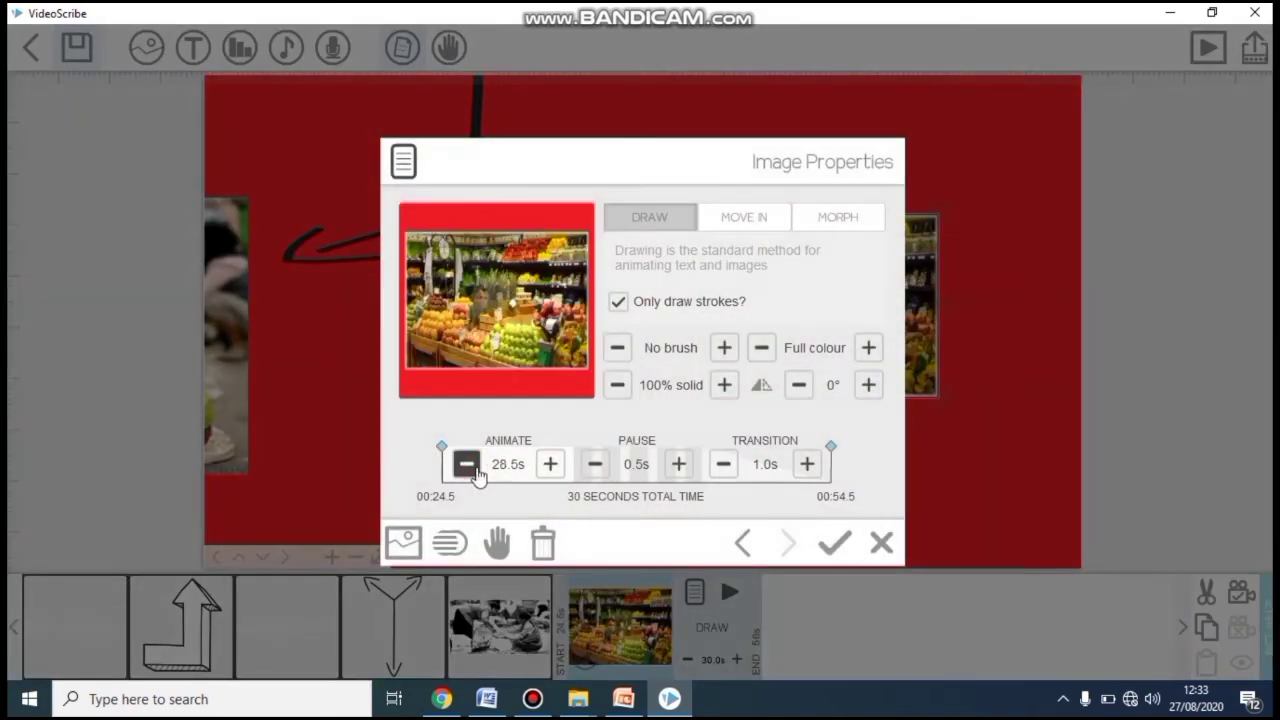
{"action": "left_click", "coordinate": [466, 464]}
{"action": "left_click", "coordinate": [466, 464]}
{"action": "left_click", "coordinate": [466, 464]}
{"action": "left_click", "coordinate": [466, 464]}
{"action": "left_click", "coordinate": [466, 464]}
{"action": "left_click", "coordinate": [466, 464]}
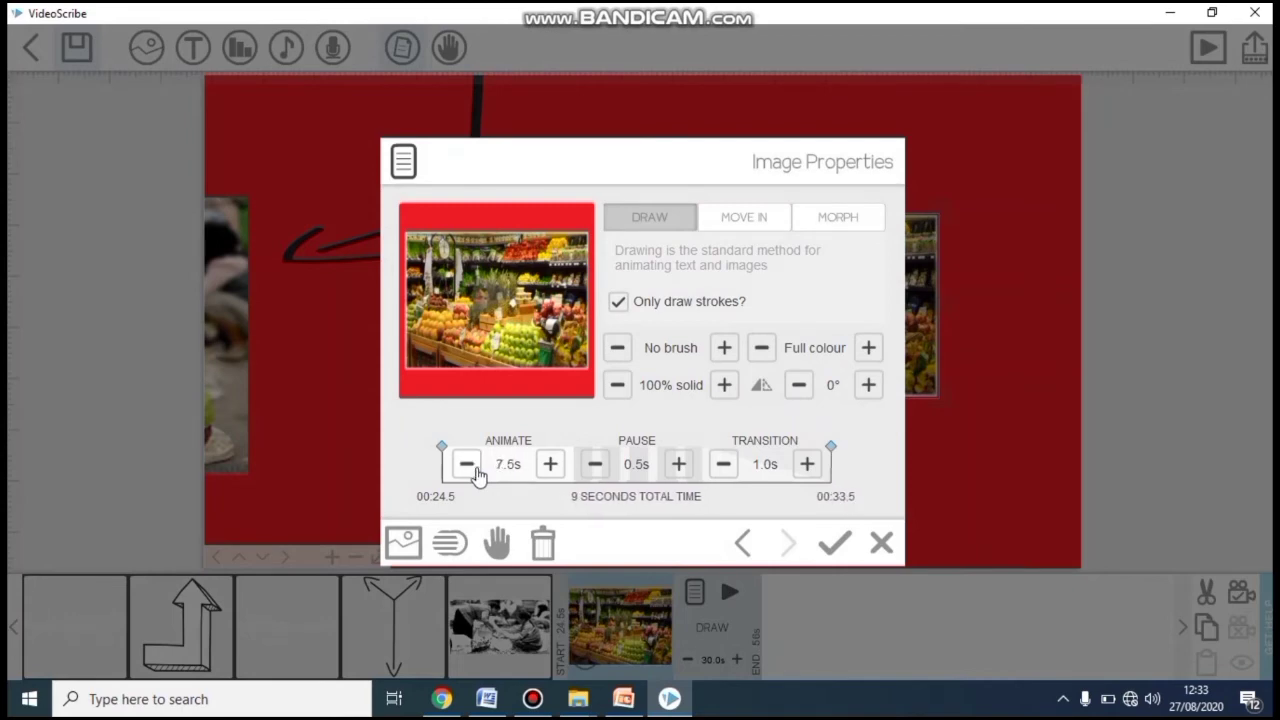
{"action": "left_click", "coordinate": [466, 464]}
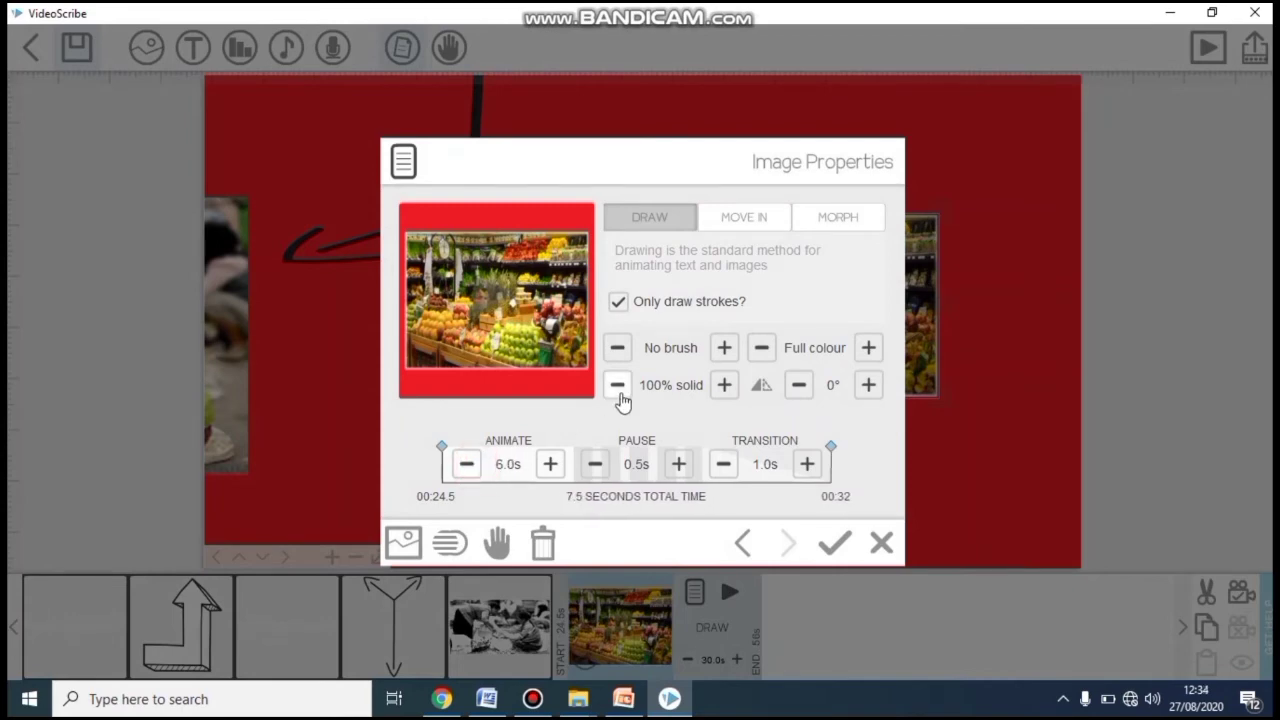
Switch the fruit stall photo to the Move In animation, apply its properties, and preview it
{"action": "left_click", "coordinate": [729, 216]}
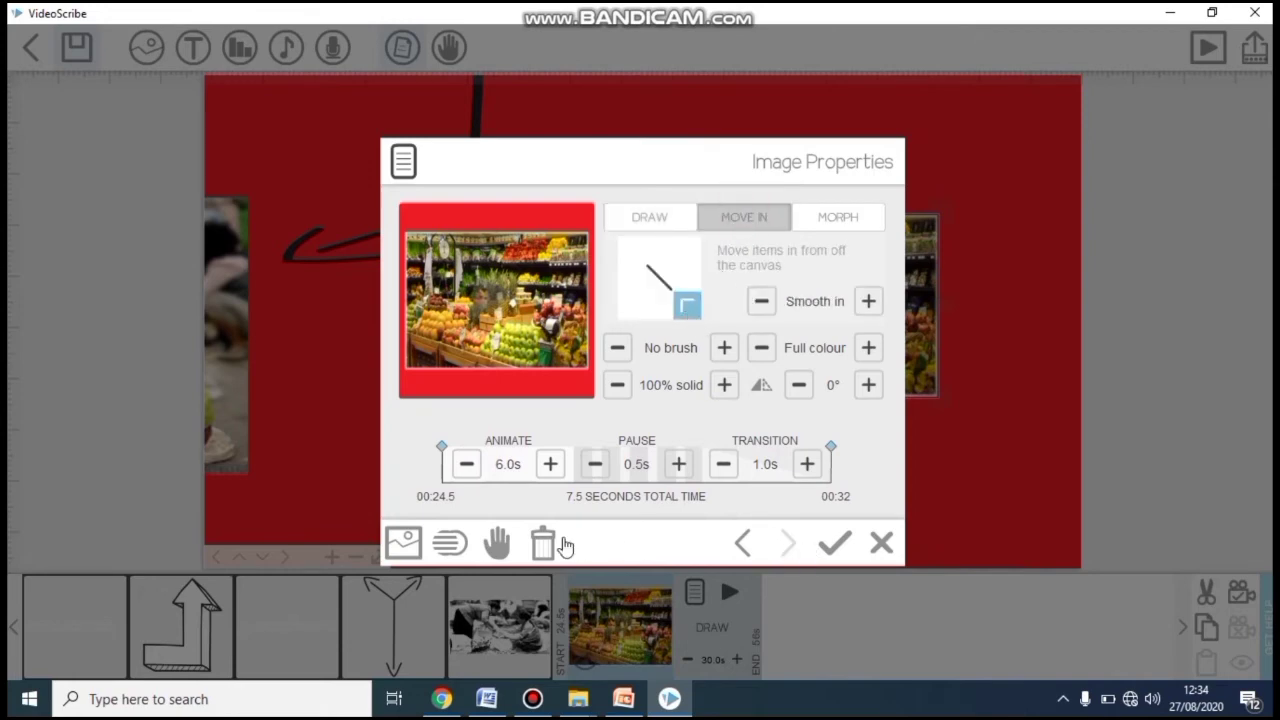
{"action": "left_click", "coordinate": [821, 562]}
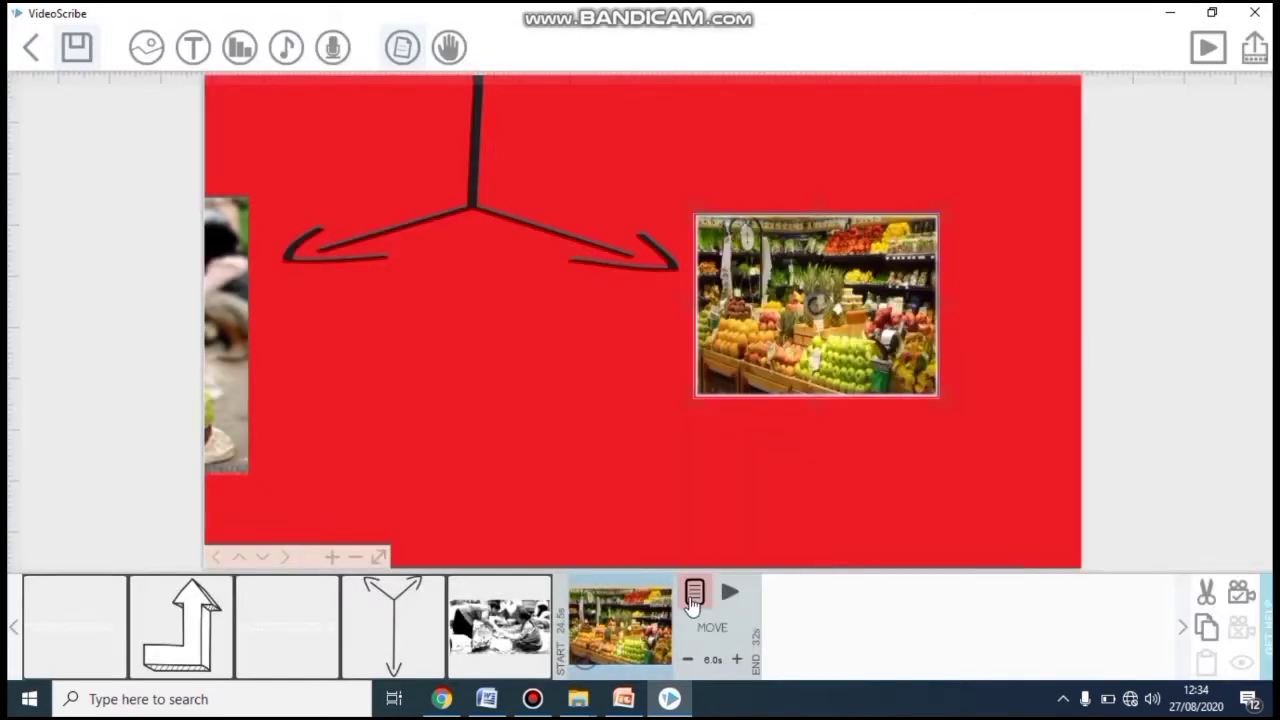
{"action": "left_click", "coordinate": [729, 592]}
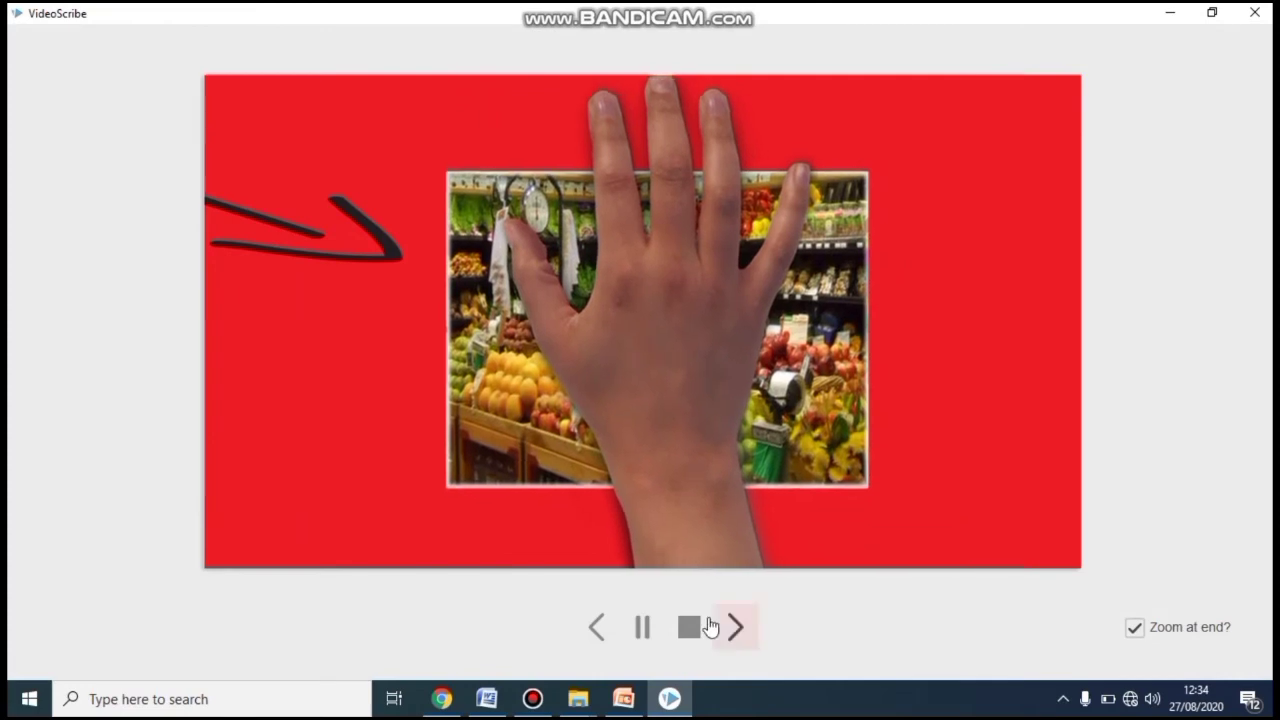
{"action": "left_click", "coordinate": [695, 630]}
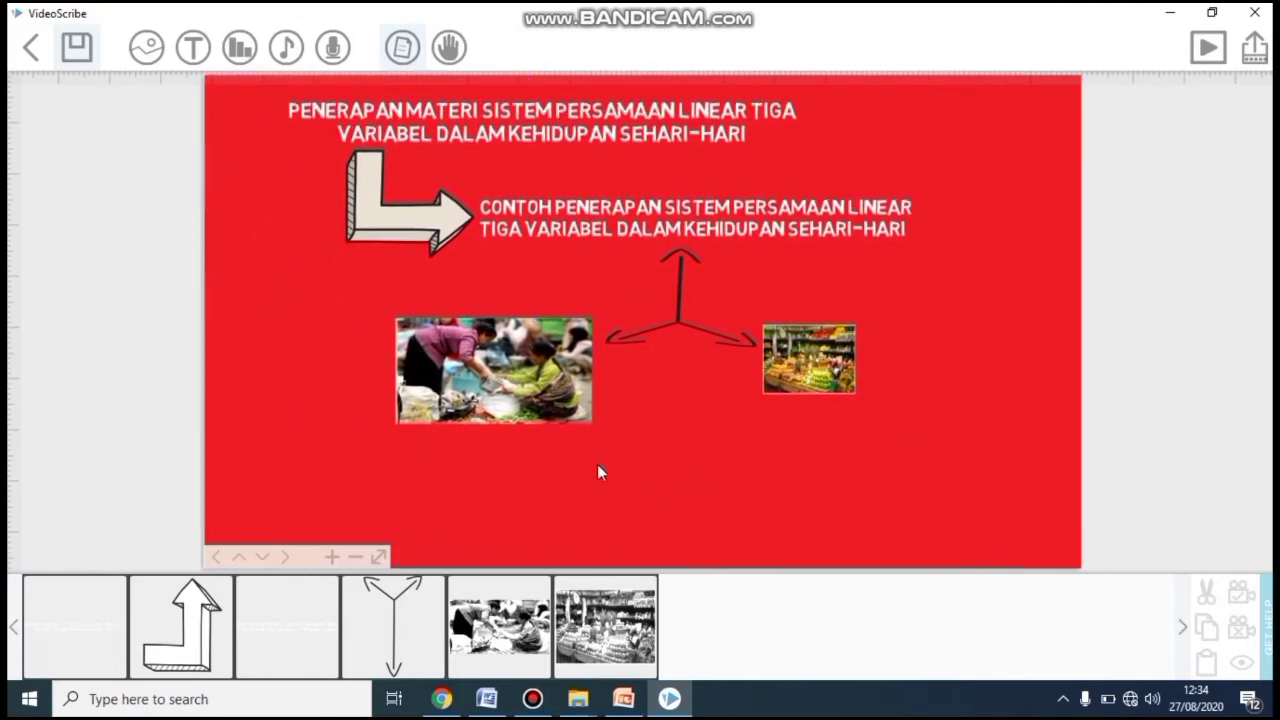
Start a new text and paste into it the highlighted SPLTV definition sentence copied from the PowerPoint slide "Pengertian & Bentuk Umum SPLTV"
{"action": "left_click", "coordinate": [193, 47]}
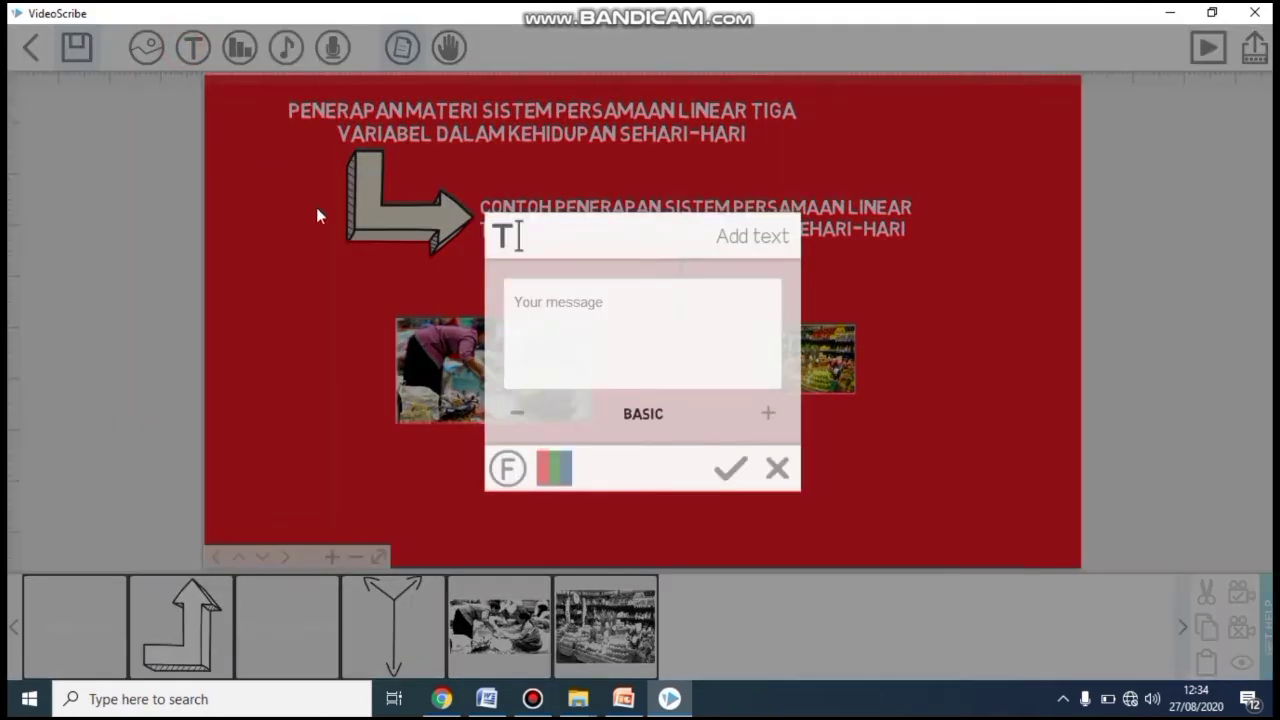
{"action": "left_click", "coordinate": [623, 698]}
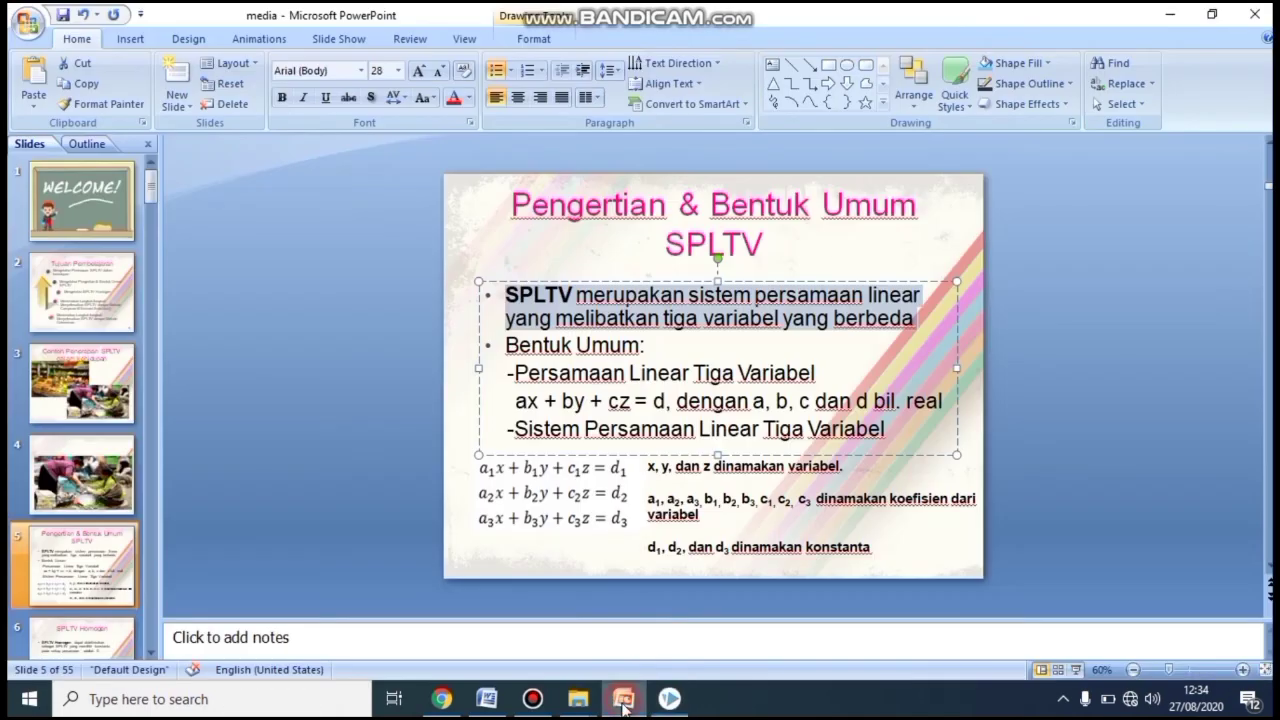
{"action": "right_click", "coordinate": [569, 330]}
{"action": "left_click", "coordinate": [609, 358]}
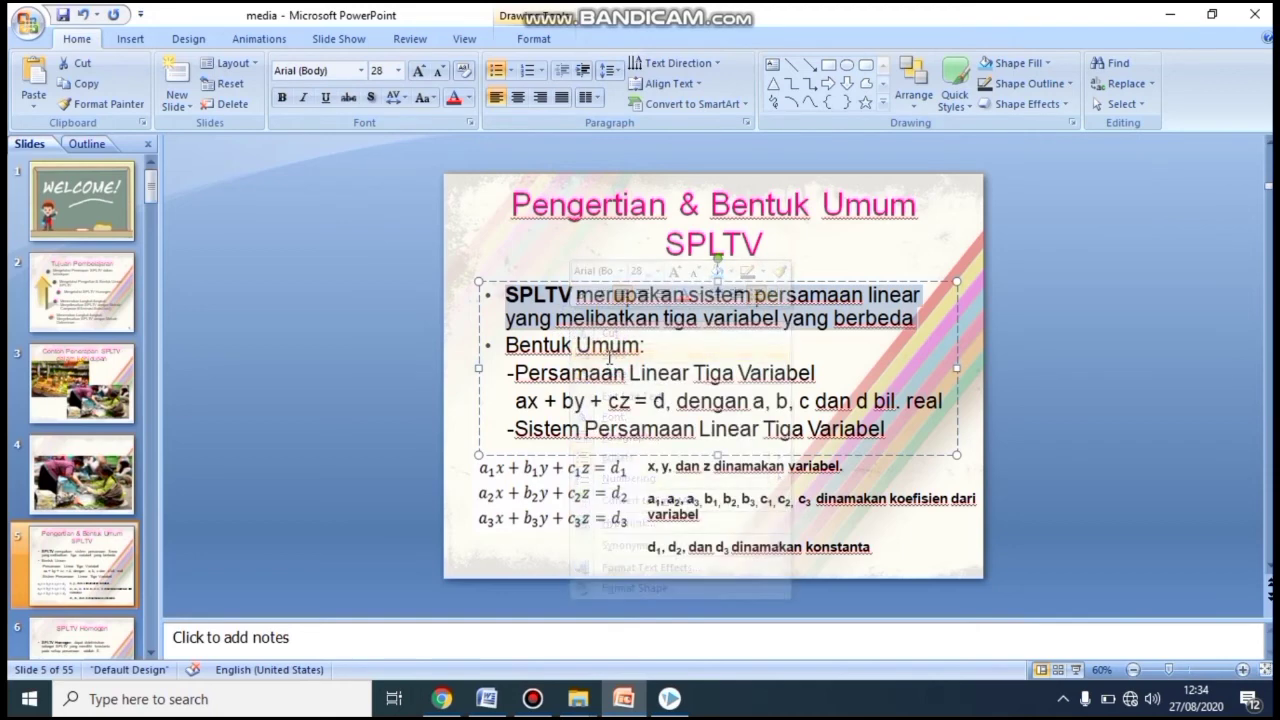
{"action": "left_click", "coordinate": [686, 706]}
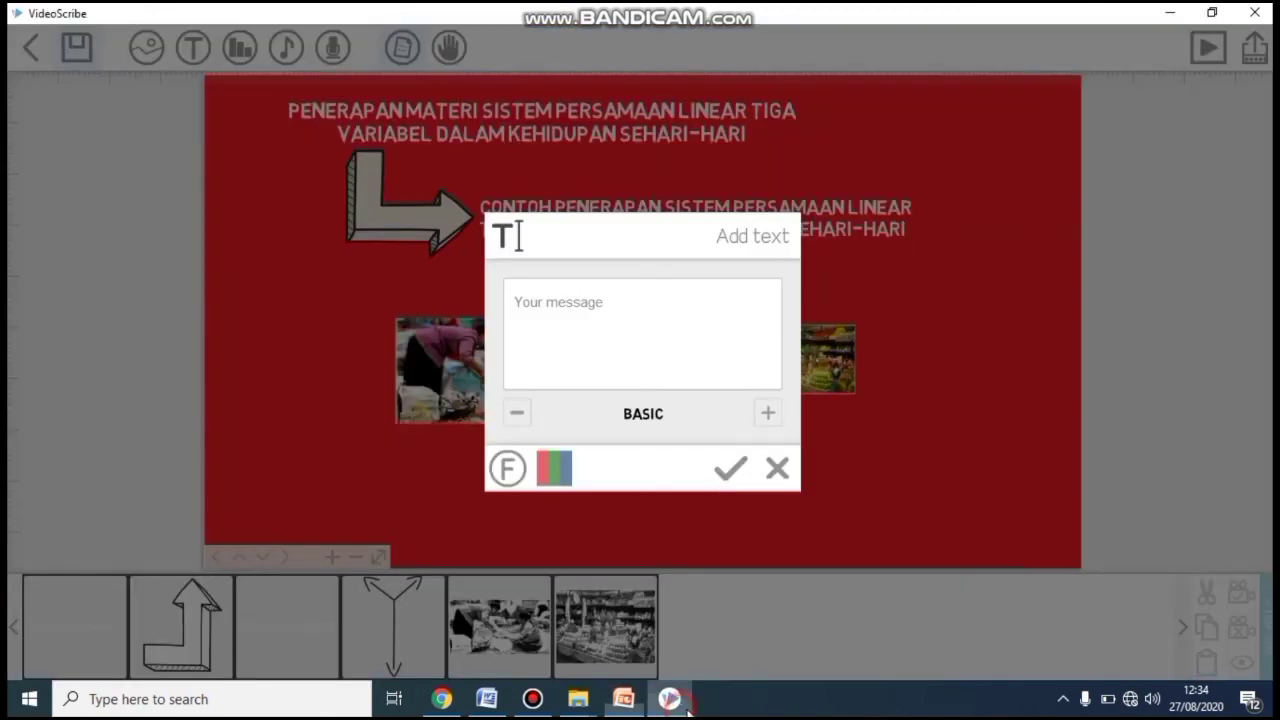
{"action": "right_click", "coordinate": [562, 314]}
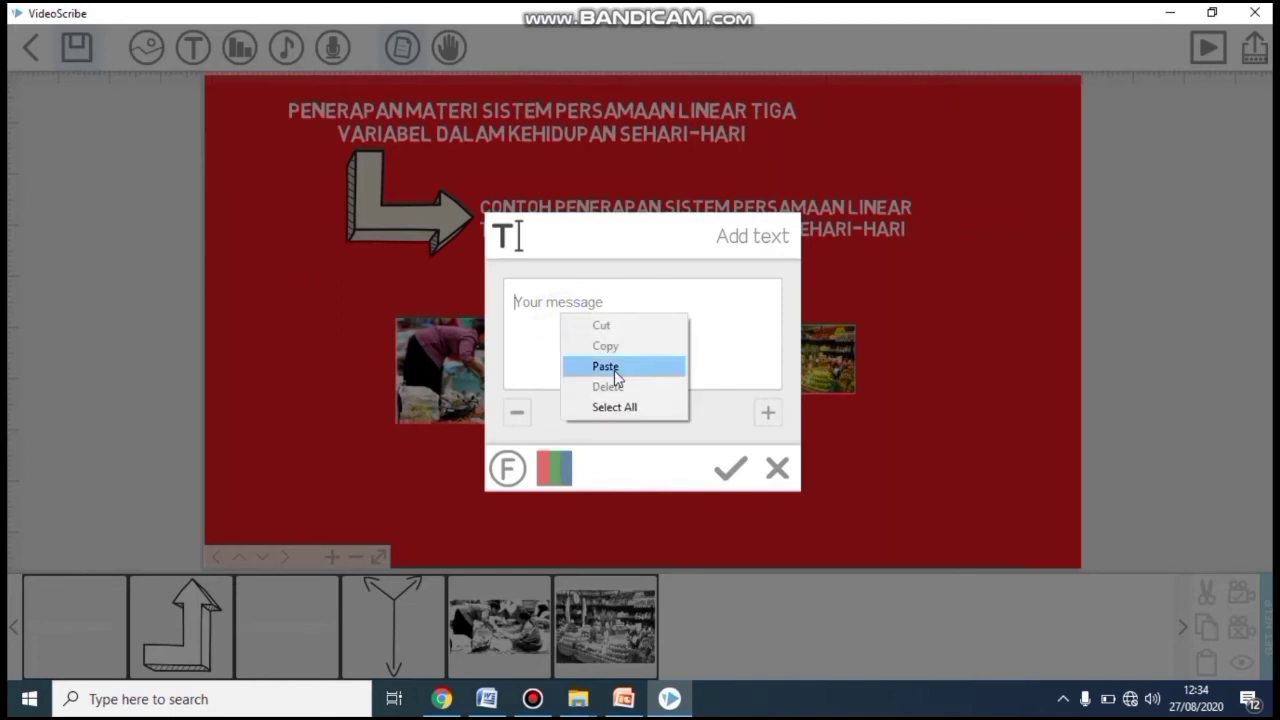
{"action": "left_click", "coordinate": [607, 366]}
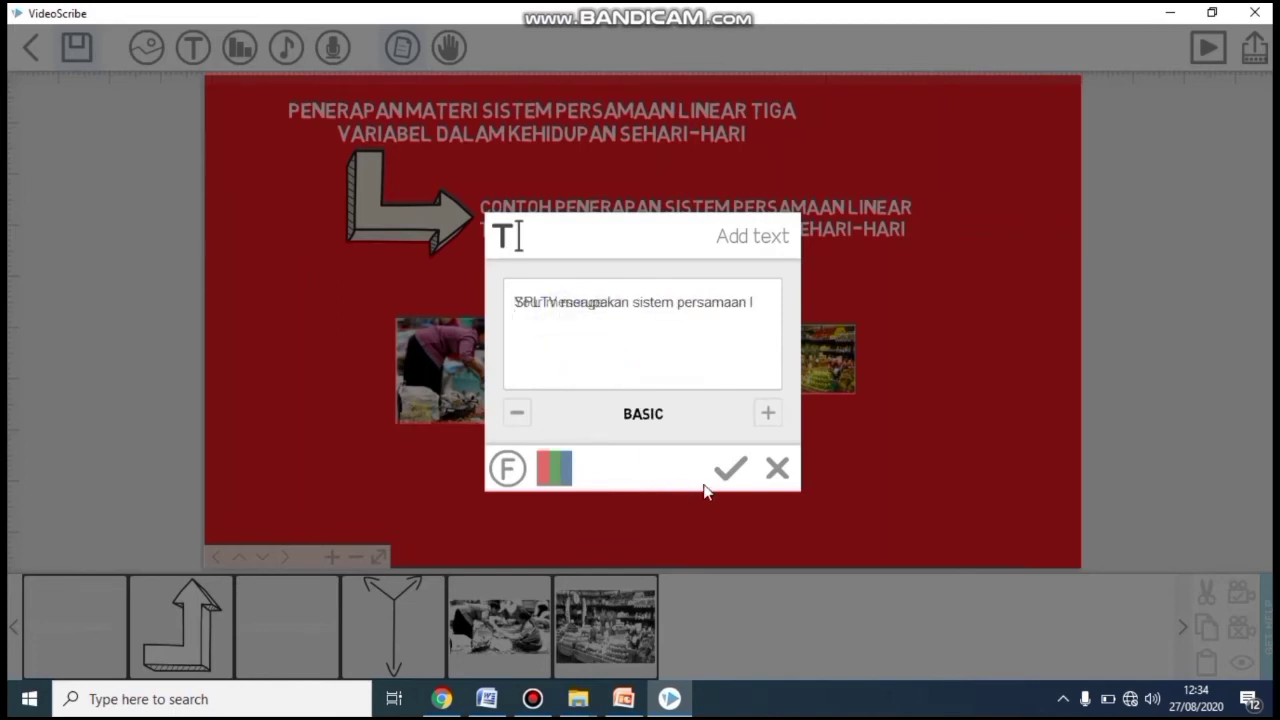
Colour the SPLTV definition text dark blue, add it to the canvas, and place it beneath the two photos
{"action": "left_click", "coordinate": [558, 472]}
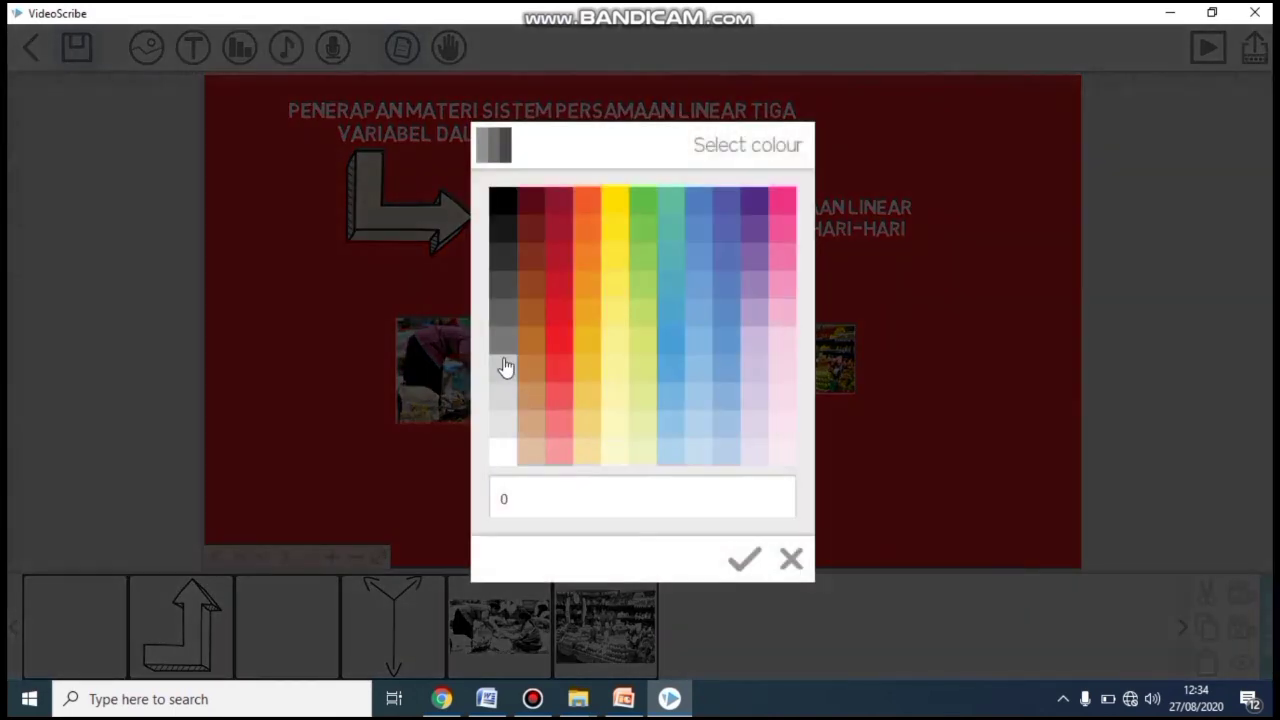
{"action": "left_click", "coordinate": [725, 207]}
{"action": "left_click", "coordinate": [729, 463]}
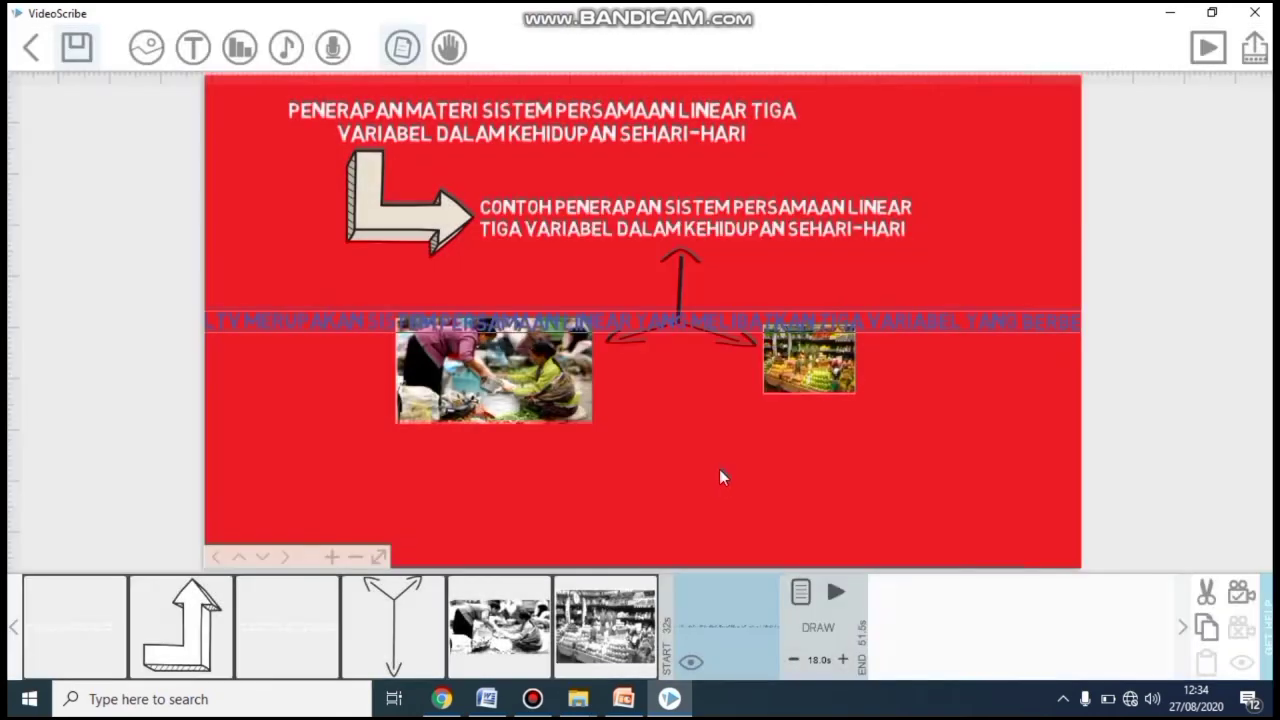
{"action": "left_click_drag", "start_coordinate": [661, 316], "coordinate": [684, 471]}
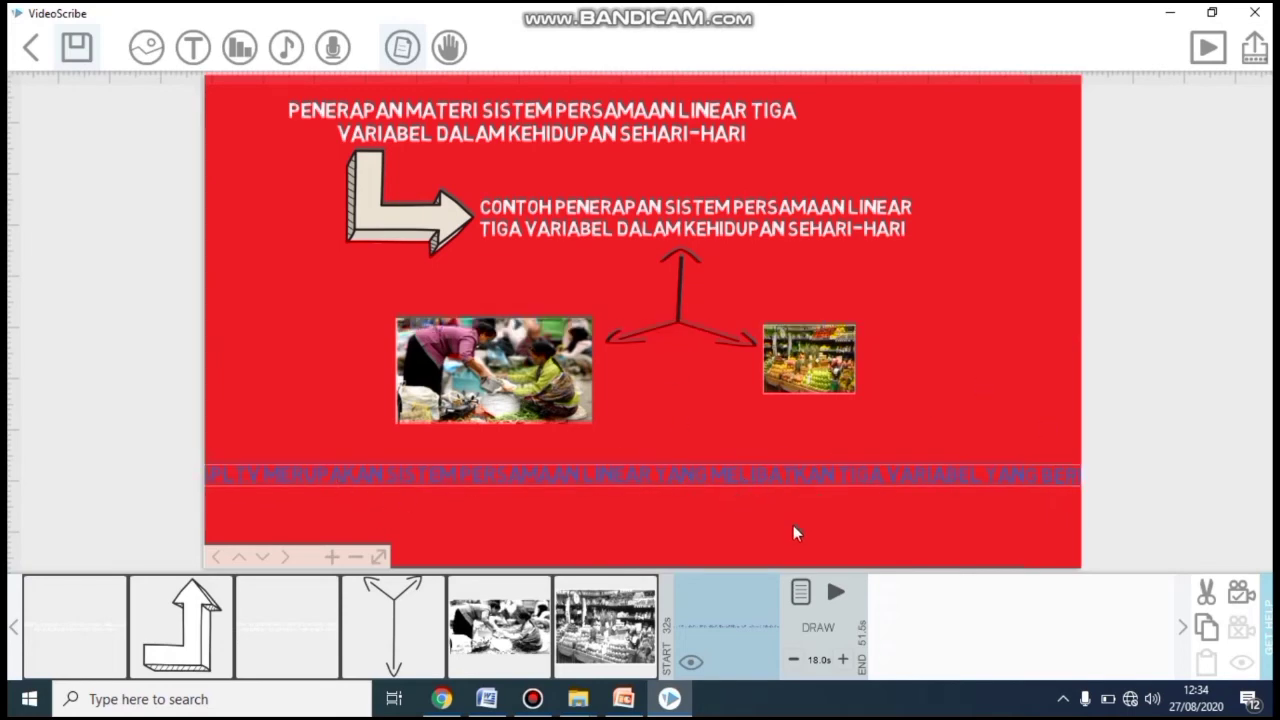
Reopen the SPLTV definition text for editing and break it into three lines, before "linear" and before "yang berbeda"
{"action": "left_click", "coordinate": [800, 591]}
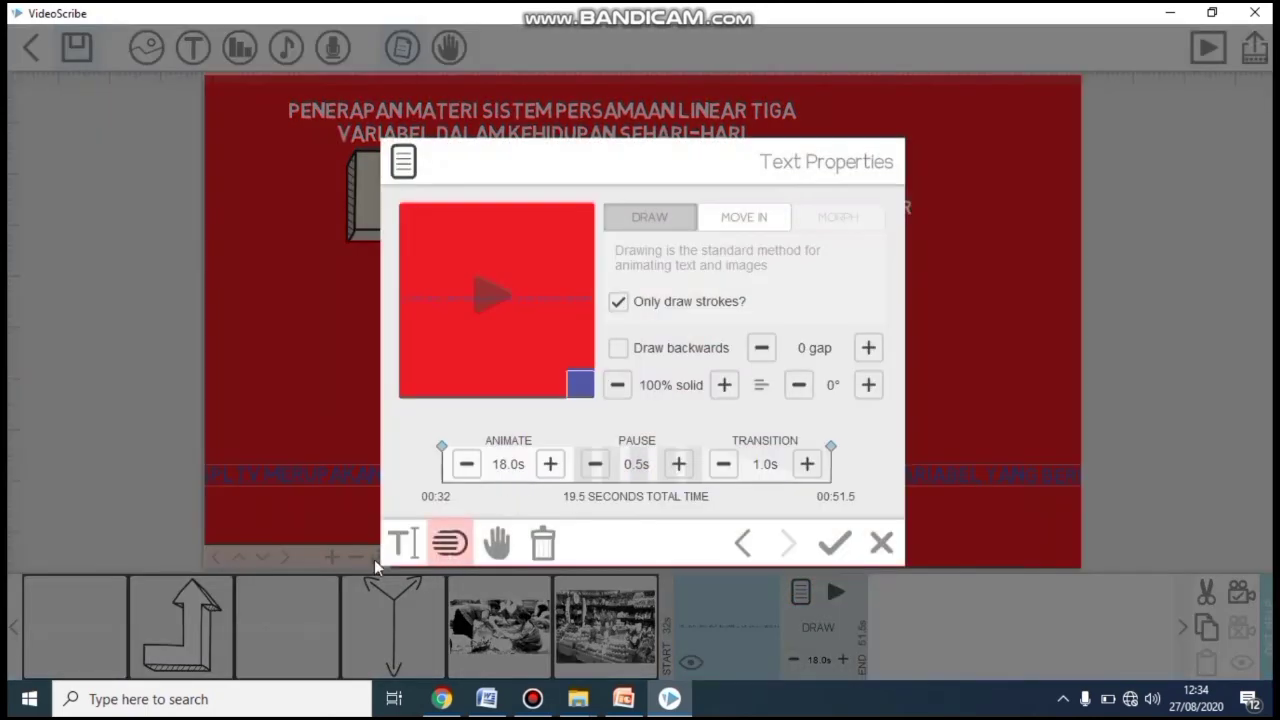
{"action": "left_click", "coordinate": [402, 543]}
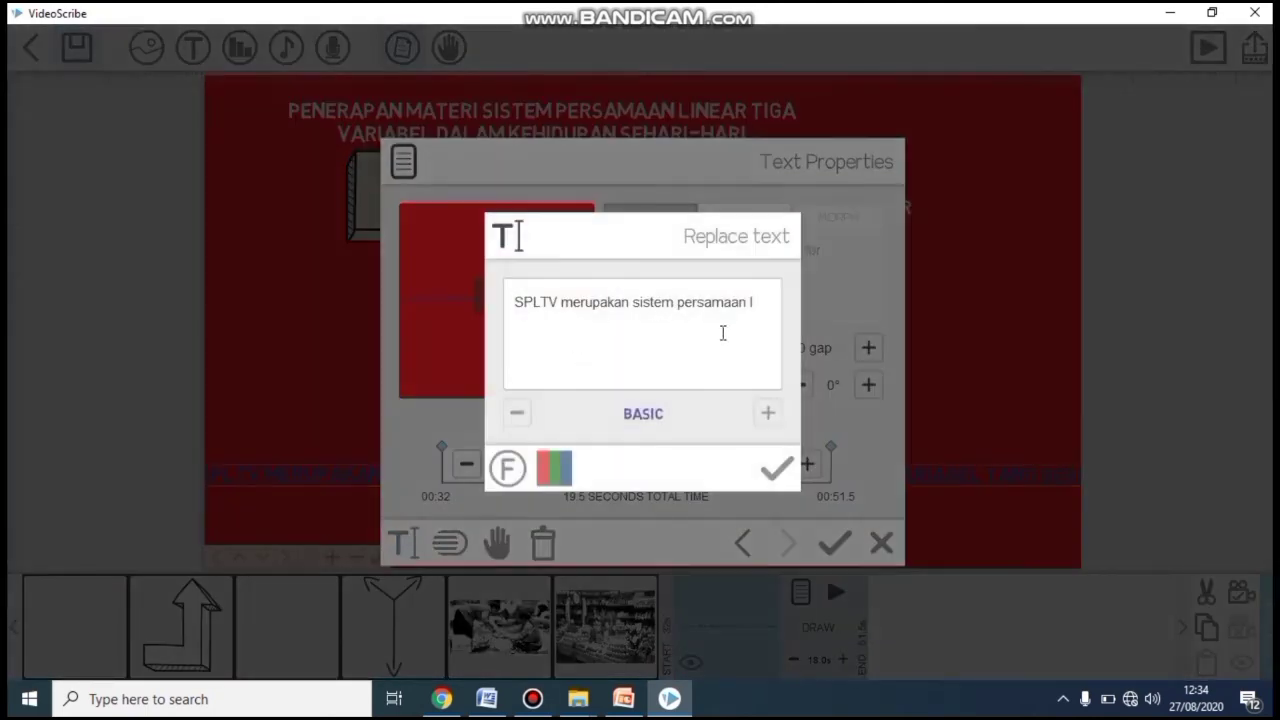
{"action": "left_click", "coordinate": [744, 306]}
{"action": "key", "text": "Return"}
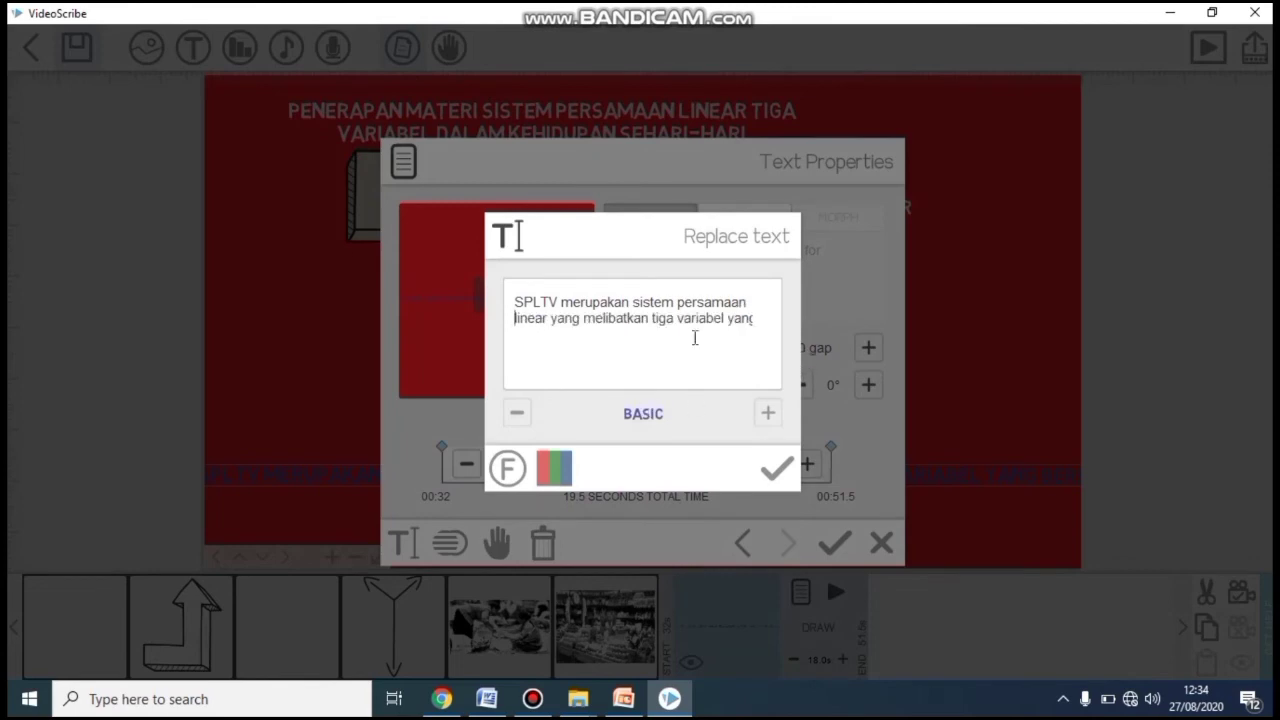
{"action": "left_click", "coordinate": [729, 321]}
{"action": "key", "text": "Return"}
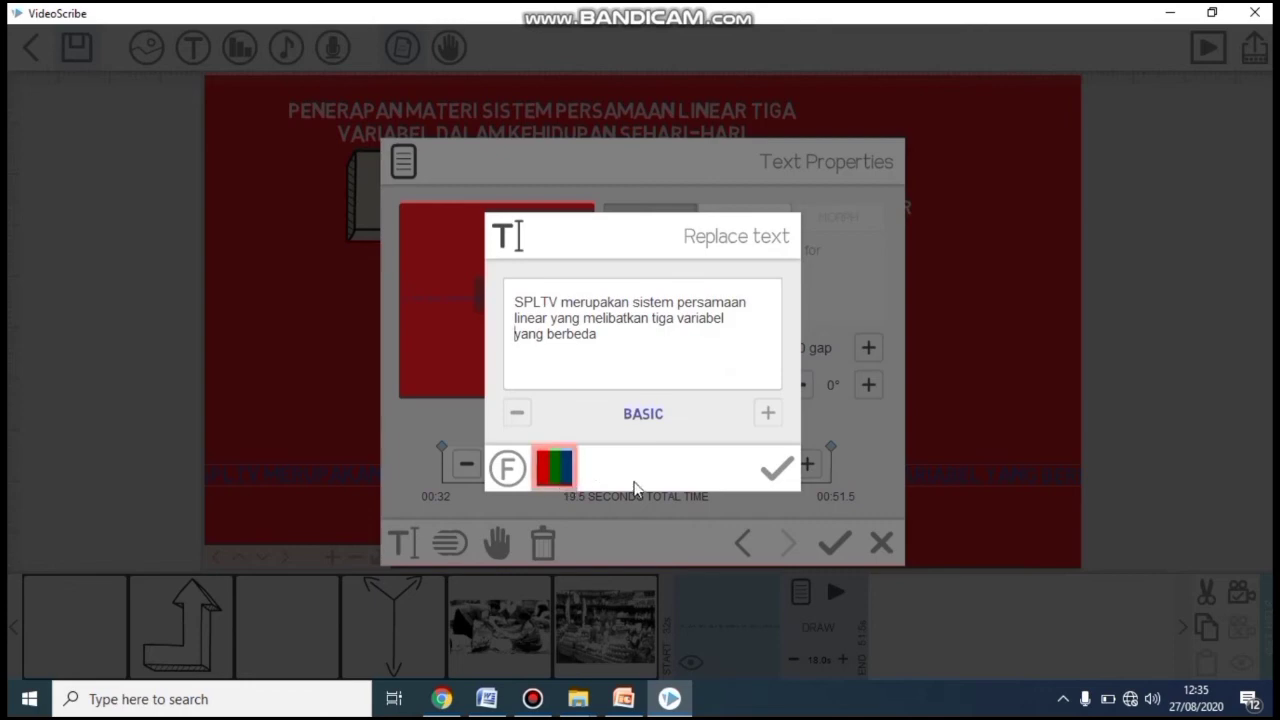
Accept the three-line SPLTV definition text and shorten its animate time to 2.0 seconds
{"action": "left_click", "coordinate": [764, 471]}
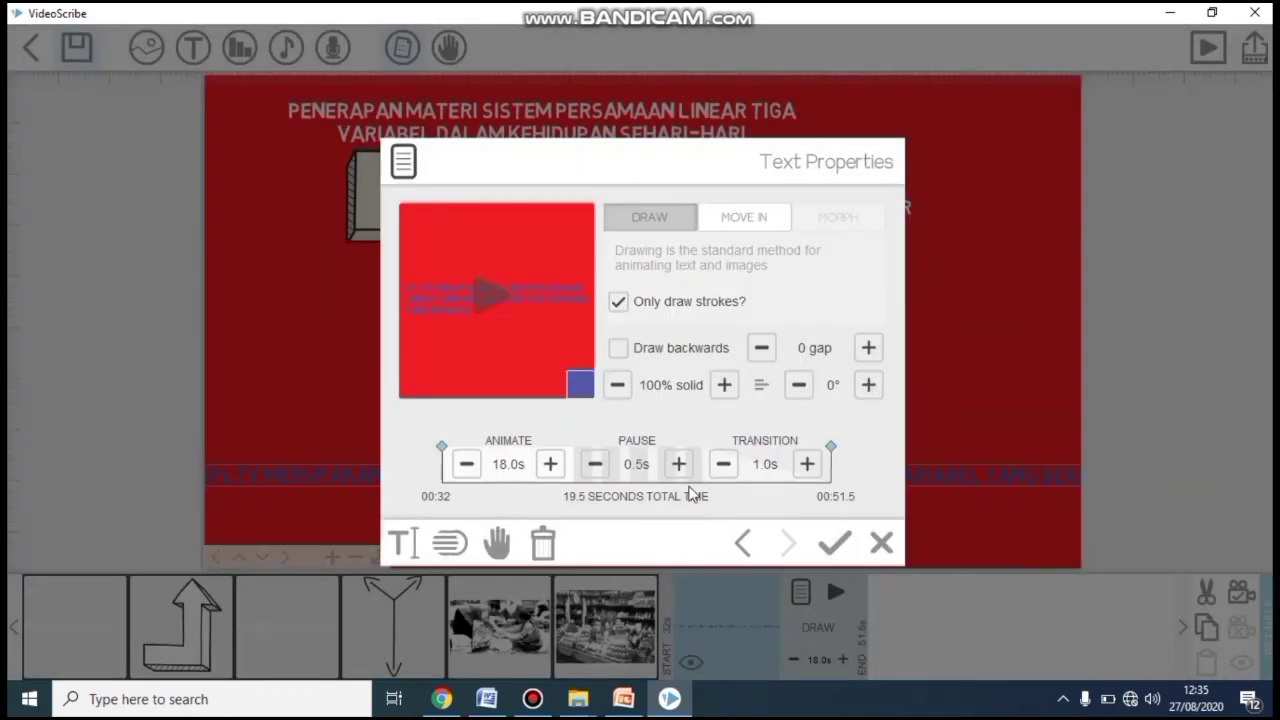
{"action": "left_click", "coordinate": [468, 465]}
{"action": "left_click", "coordinate": [468, 465]}
{"action": "left_click", "coordinate": [468, 465]}
{"action": "left_click", "coordinate": [468, 465]}
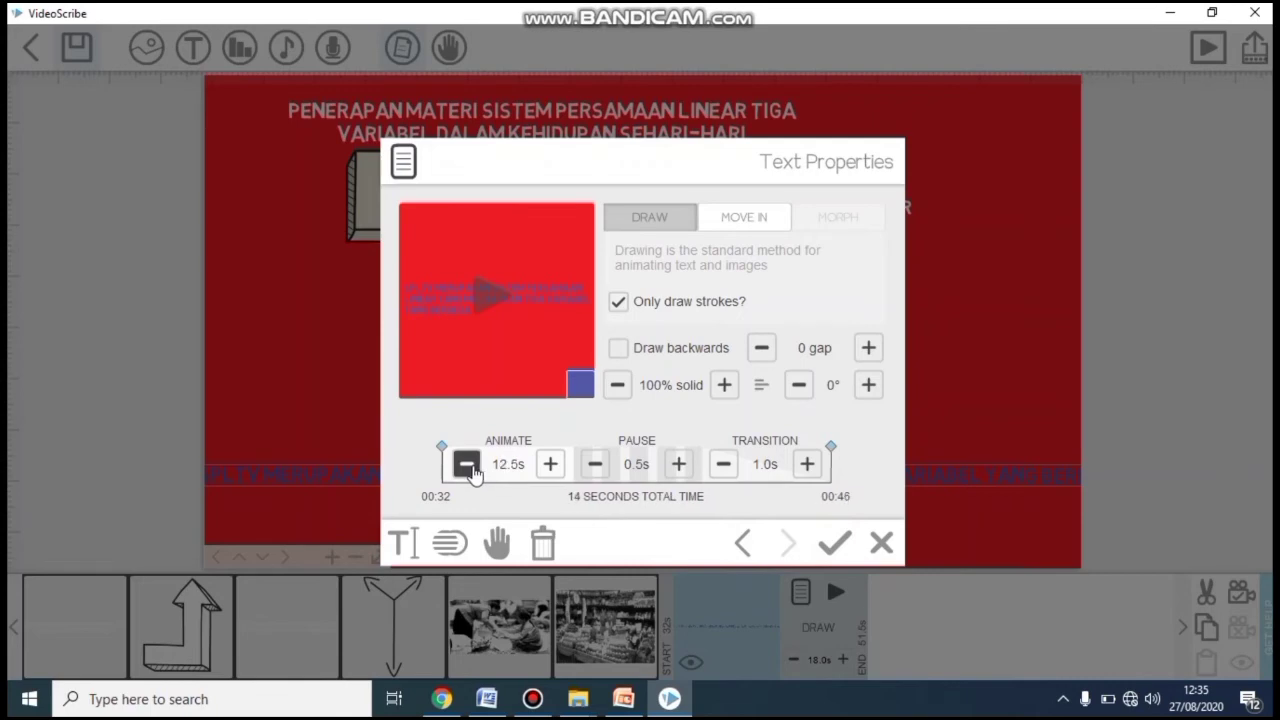
{"action": "left_click", "coordinate": [466, 464]}
{"action": "left_click", "coordinate": [466, 464]}
{"action": "left_click", "coordinate": [466, 464]}
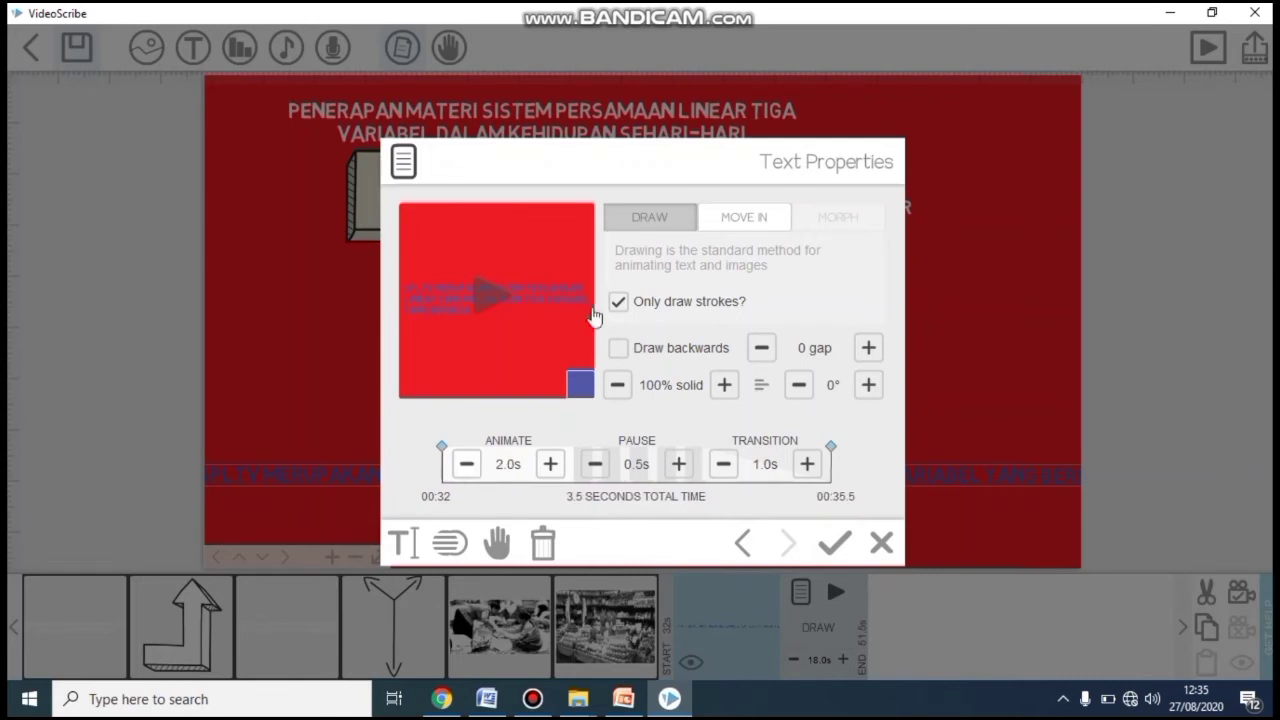
Give the SPLTV definition text the Draw animation with the orange crayon as its hand, apply the properties, and preview it
{"action": "left_click", "coordinate": [638, 216]}
{"action": "left_click", "coordinate": [496, 541]}
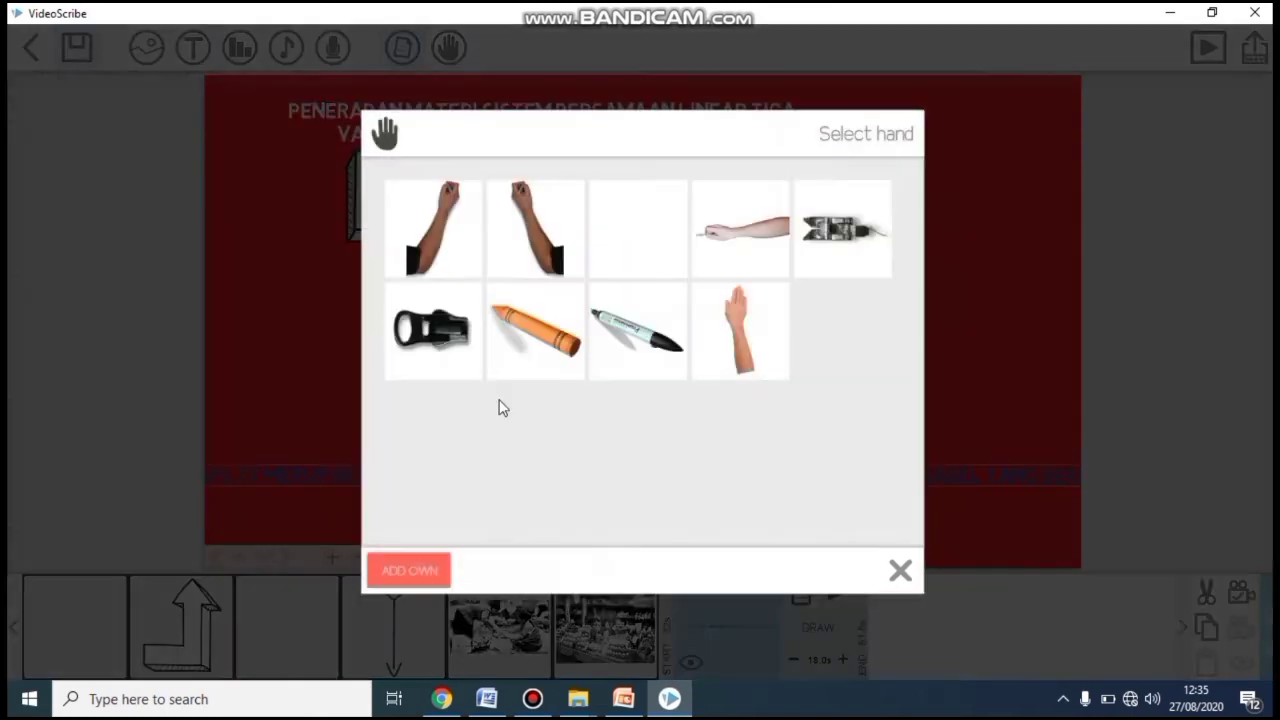
{"action": "left_click", "coordinate": [530, 330]}
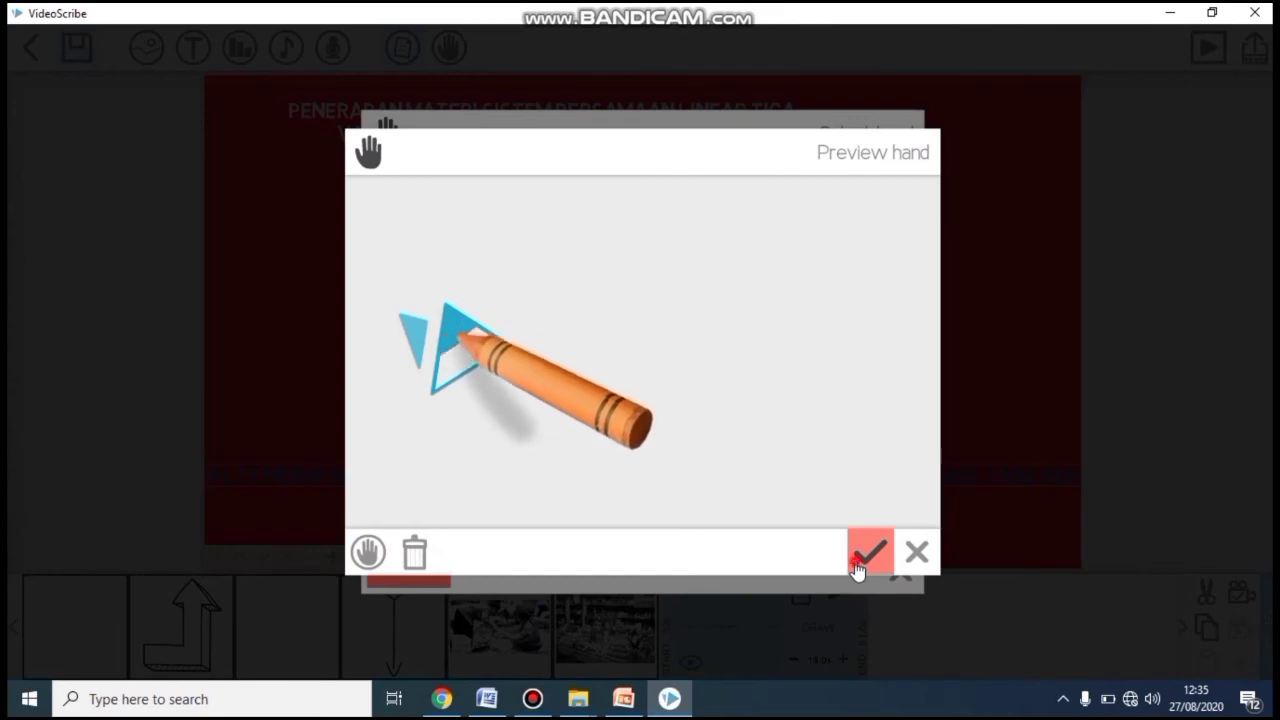
{"action": "left_click", "coordinate": [857, 566]}
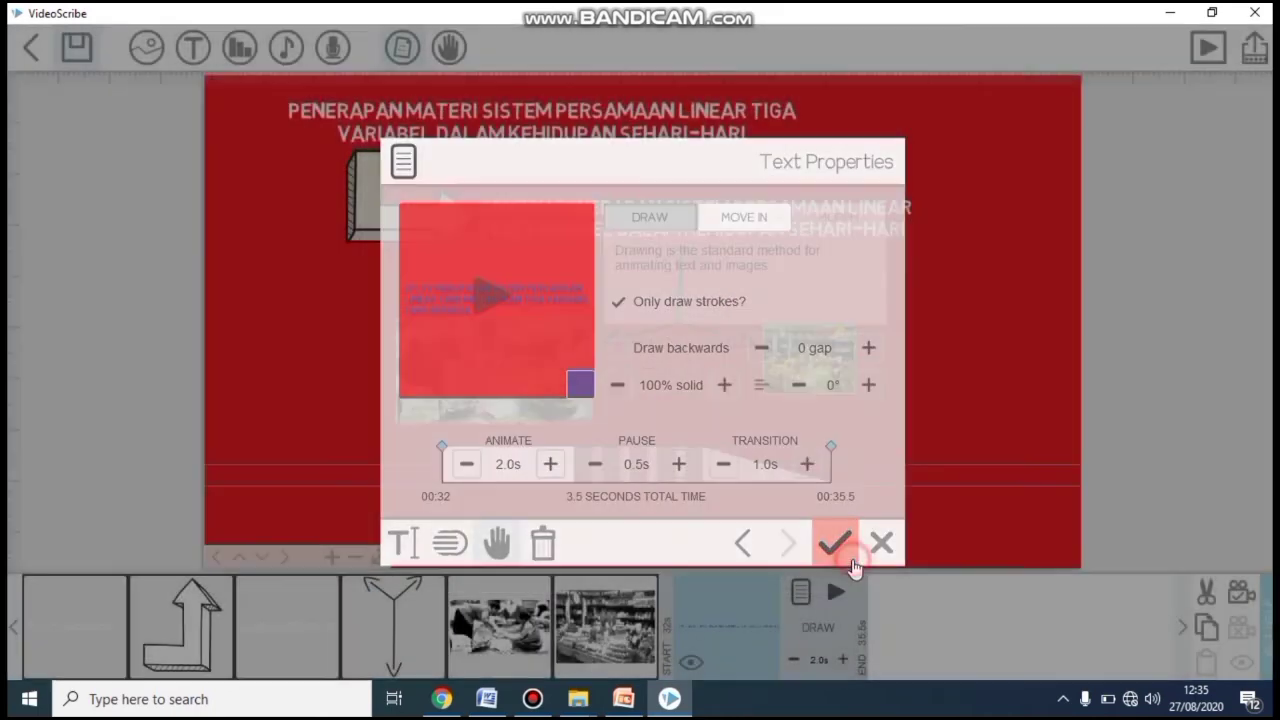
{"action": "left_click", "coordinate": [852, 564]}
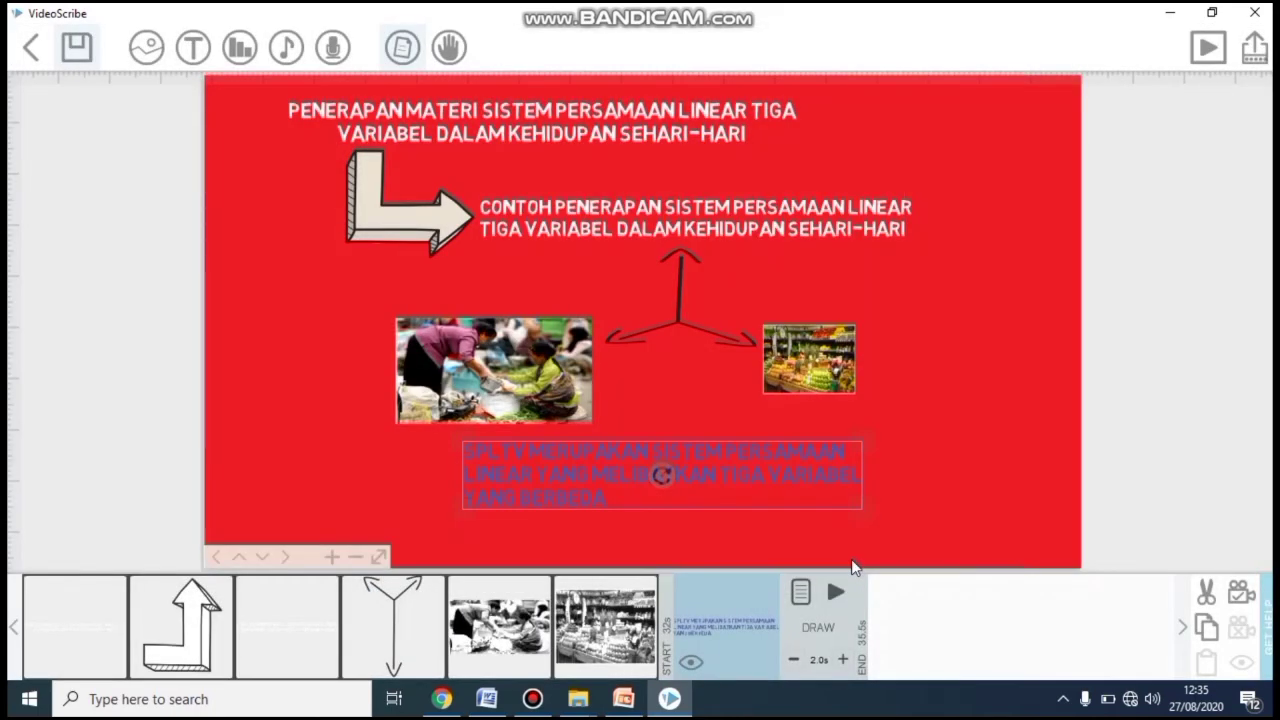
{"action": "left_click", "coordinate": [836, 592]}
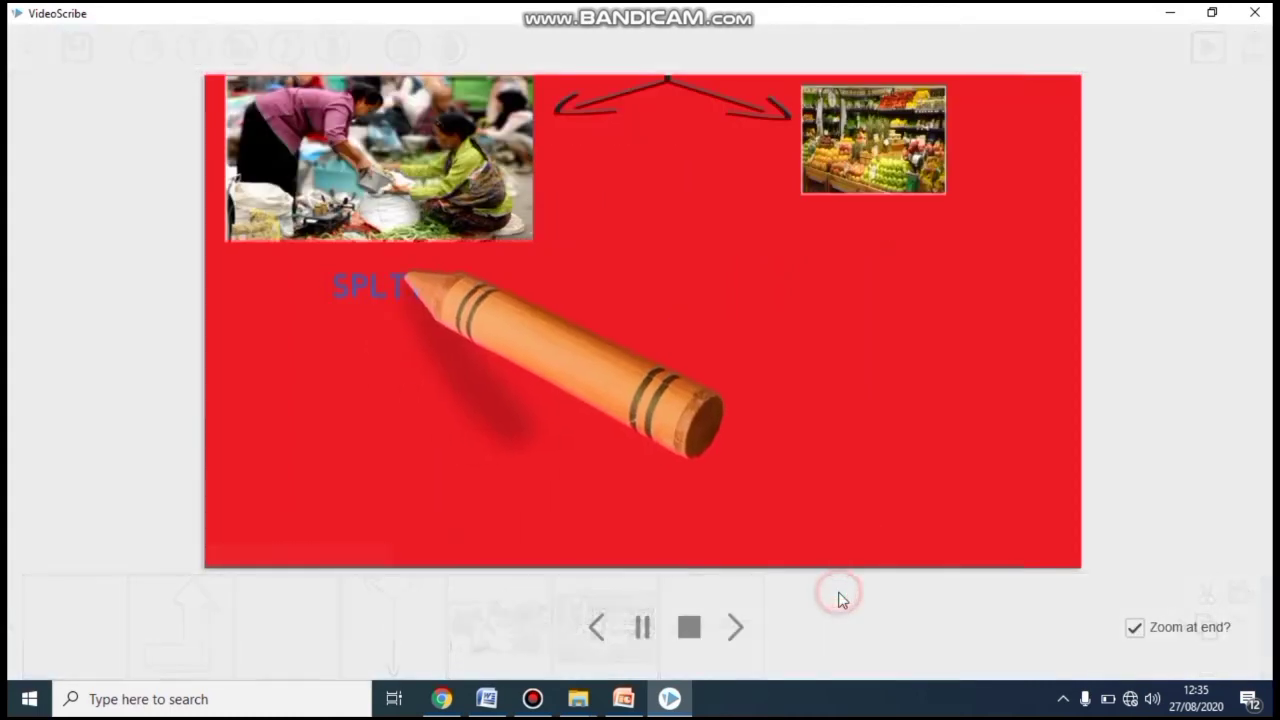